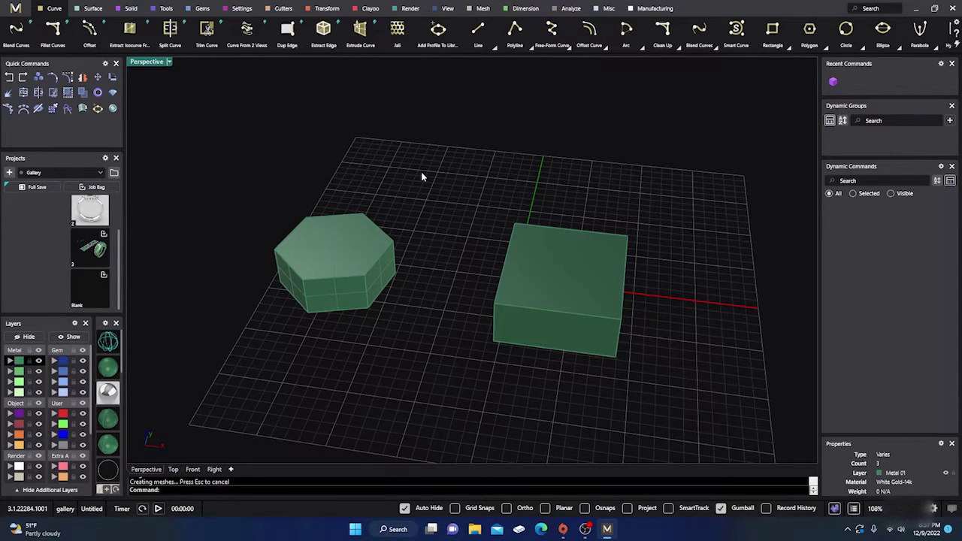
pyautogui.scroll(-2, 468, 195)
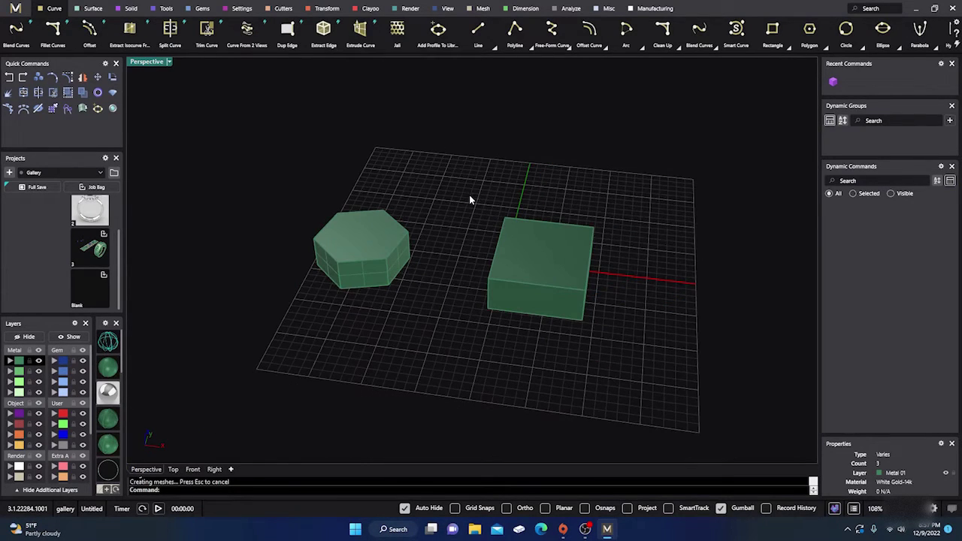
pyautogui.moveTo(504, 229); pyautogui.dragTo(491, 198, button='right')
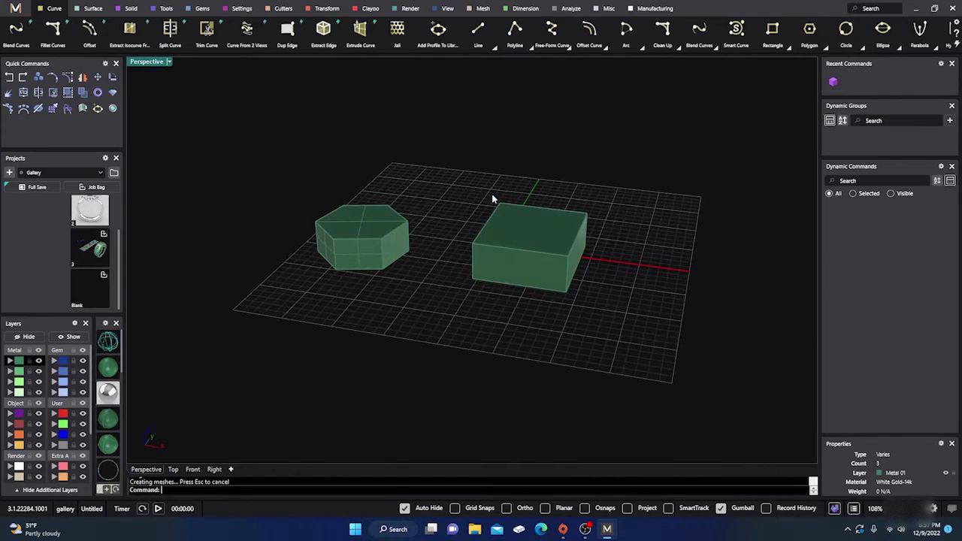
pyautogui.scroll(2, 526, 200)
pyautogui.scroll(-2, 587, 232)
pyautogui.moveTo(648, 286); pyautogui.dragTo(640, 273, button='right')
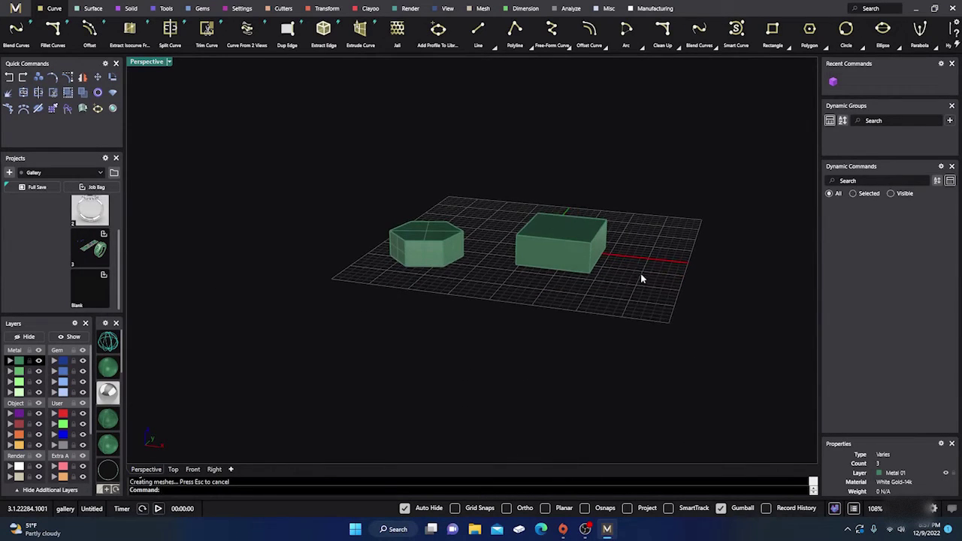
pyautogui.scroll(2, 545, 214)
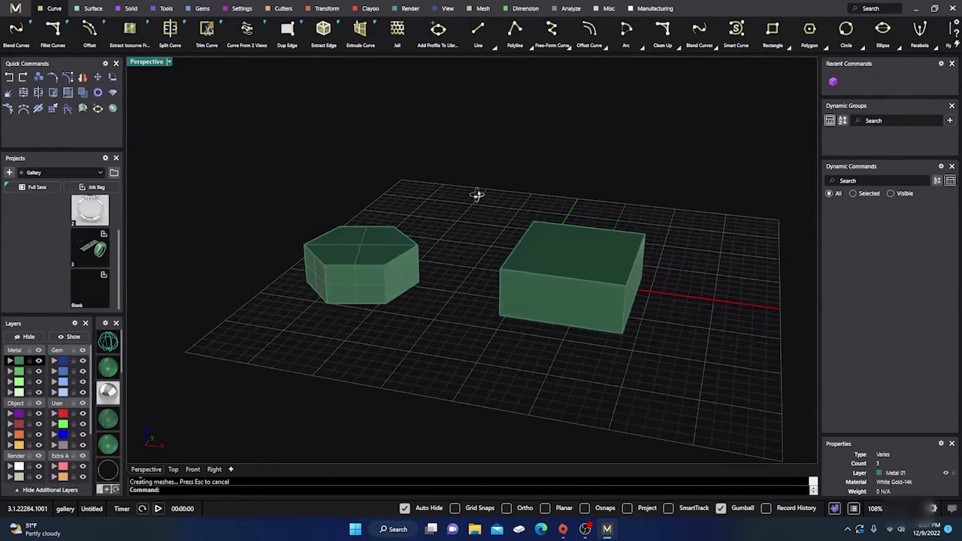
pyautogui.scroll(-2, 482, 192)
pyautogui.scroll(1, 486, 198)
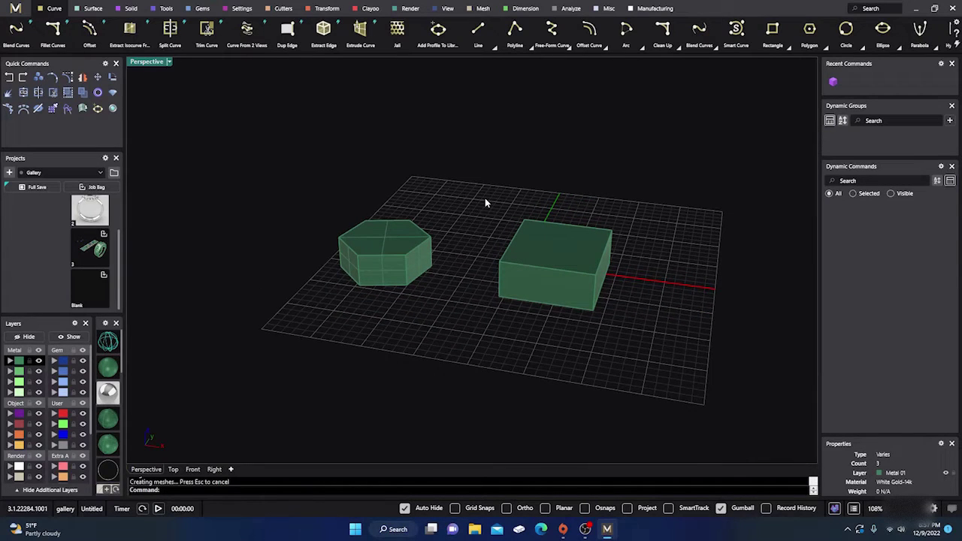
pyautogui.scroll(1, 477, 245)
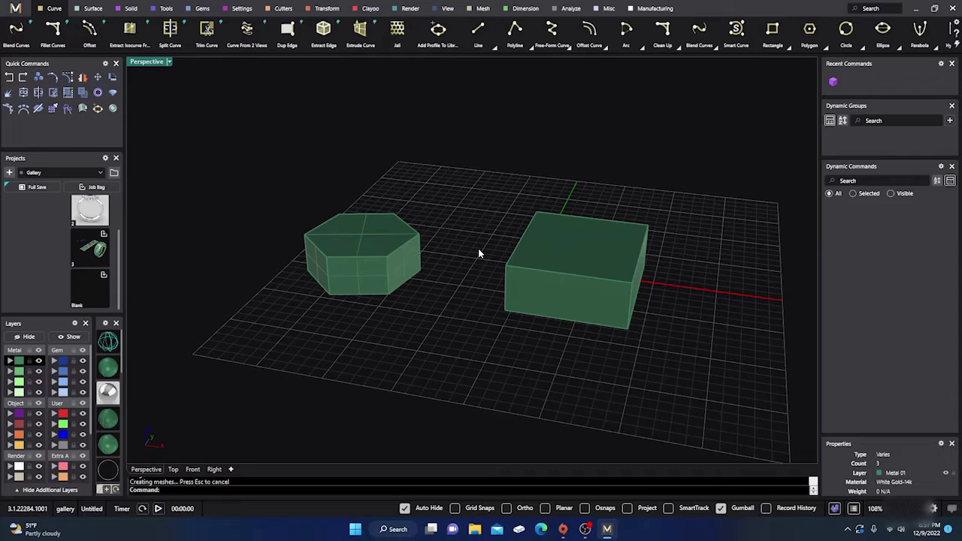
pyautogui.moveTo(479, 253); pyautogui.dragTo(499, 258, button='right')
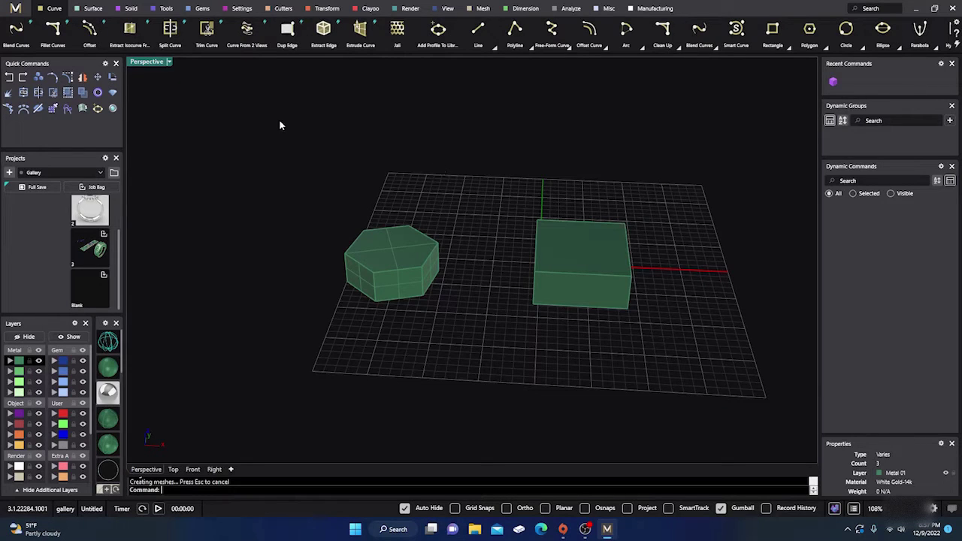
pyautogui.moveTo(551, 324); pyautogui.dragTo(451, 262, button='right')
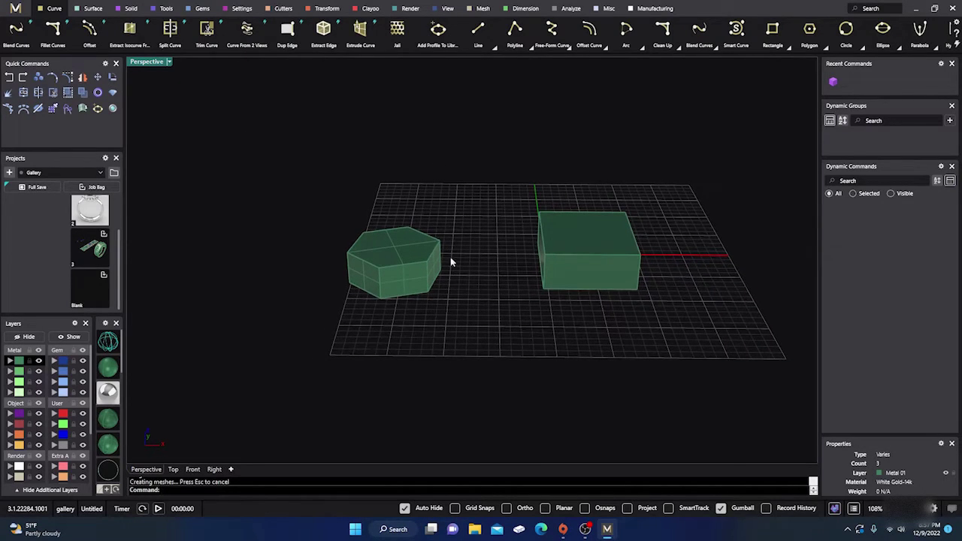
# Use Fillet Surfaces with a 0.2 radius between the rectangular block's top and front faces
pyautogui.click(93, 9)
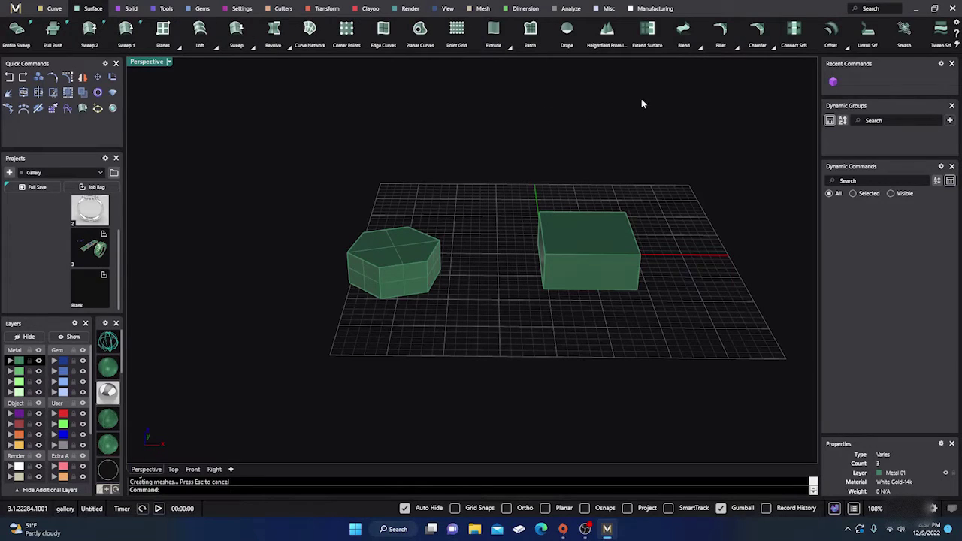
pyautogui.click(737, 47)
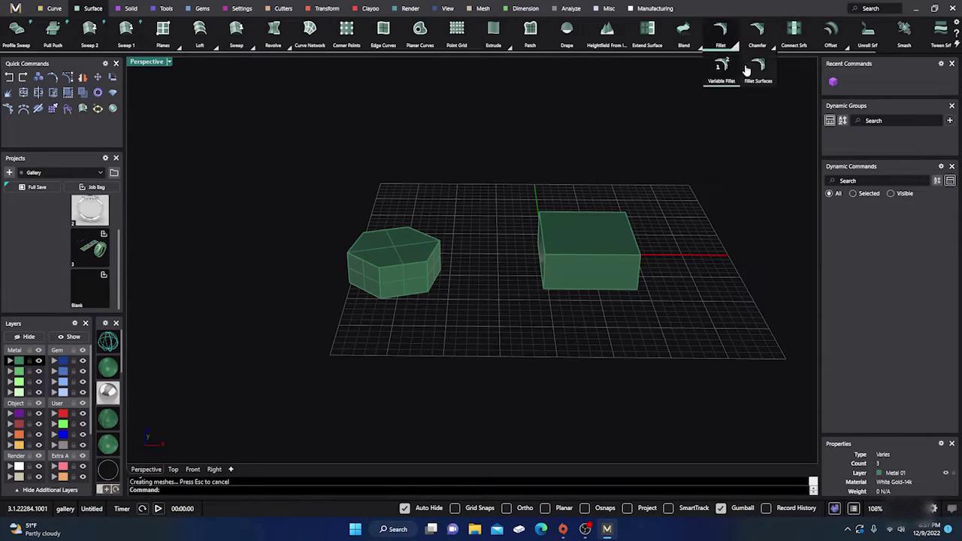
pyautogui.click(756, 71)
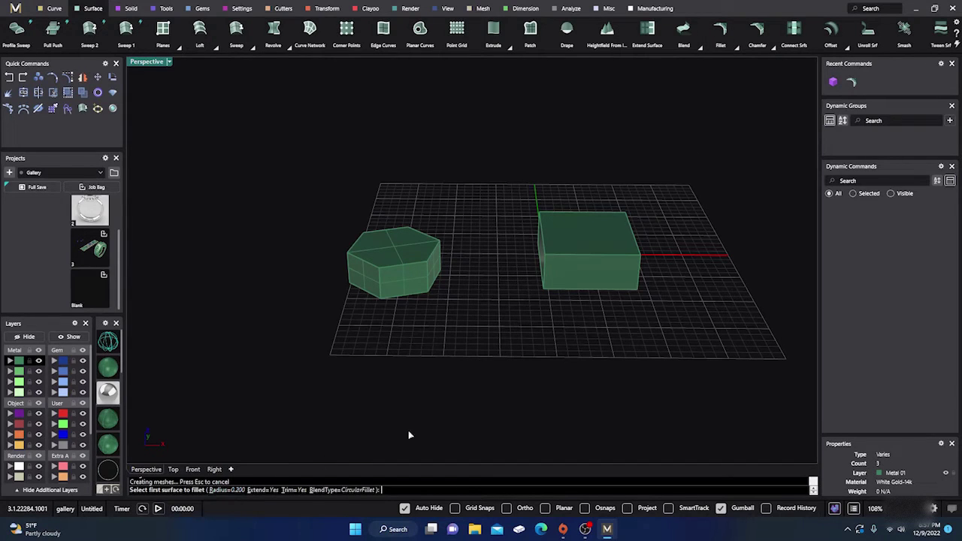
pyautogui.click(603, 247)
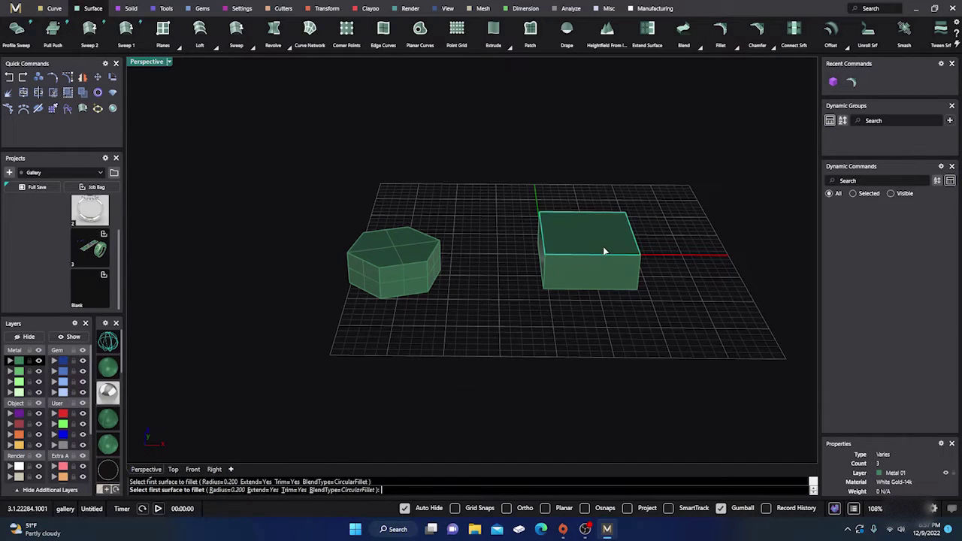
pyautogui.click(586, 273)
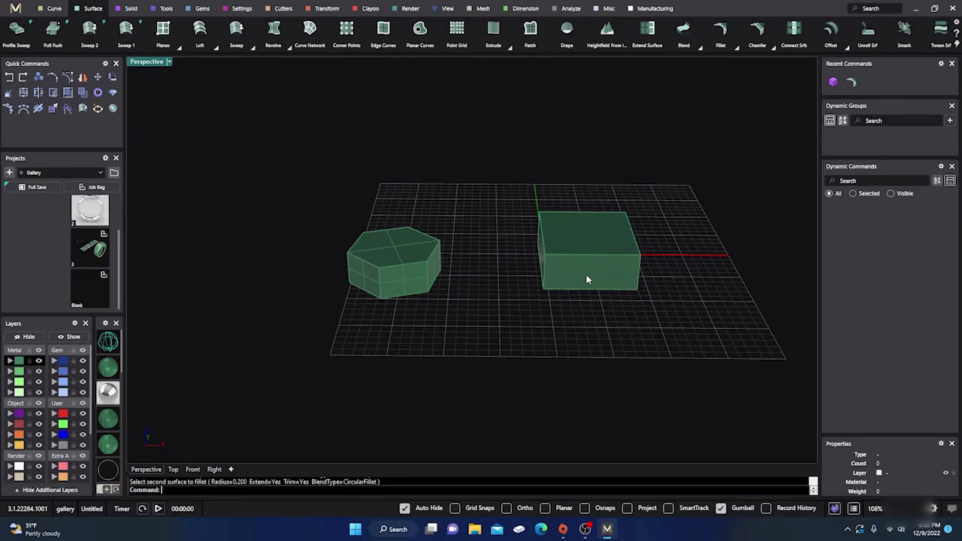
pyautogui.rightClick(593, 177)
pyautogui.click(590, 231)
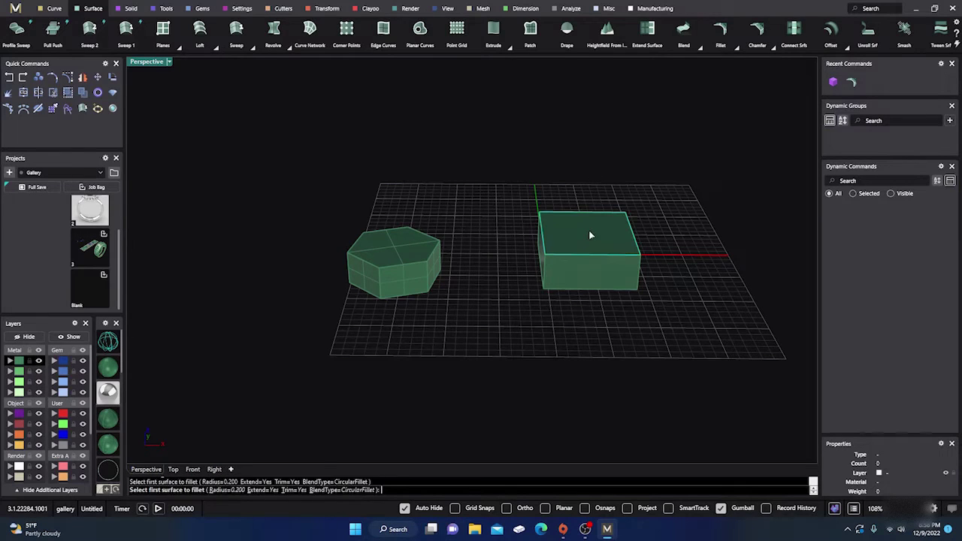
pyautogui.click(592, 273)
pyautogui.scroll(5, 566, 264)
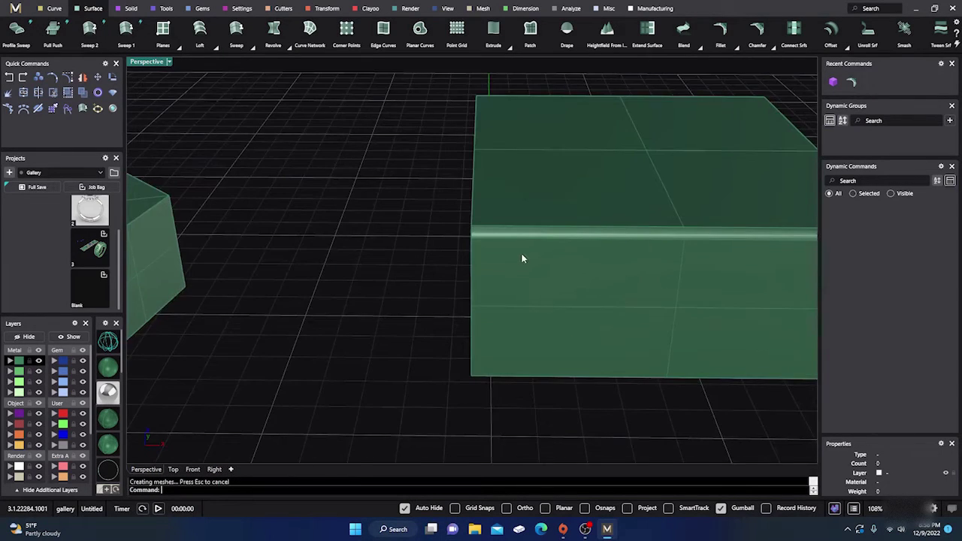
pyautogui.scroll(-8, 460, 238)
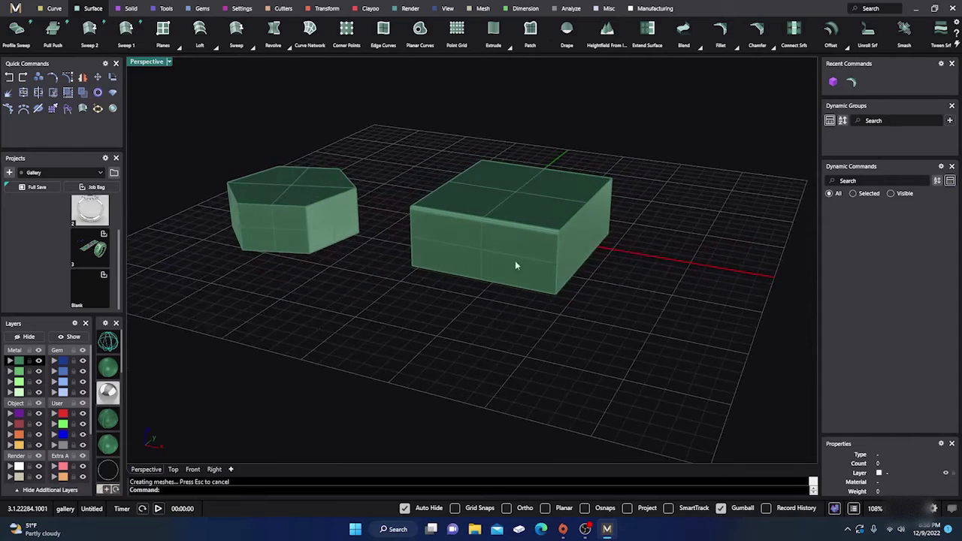
# Undo the surface fillet on the rectangular block
pyautogui.click(24, 77)
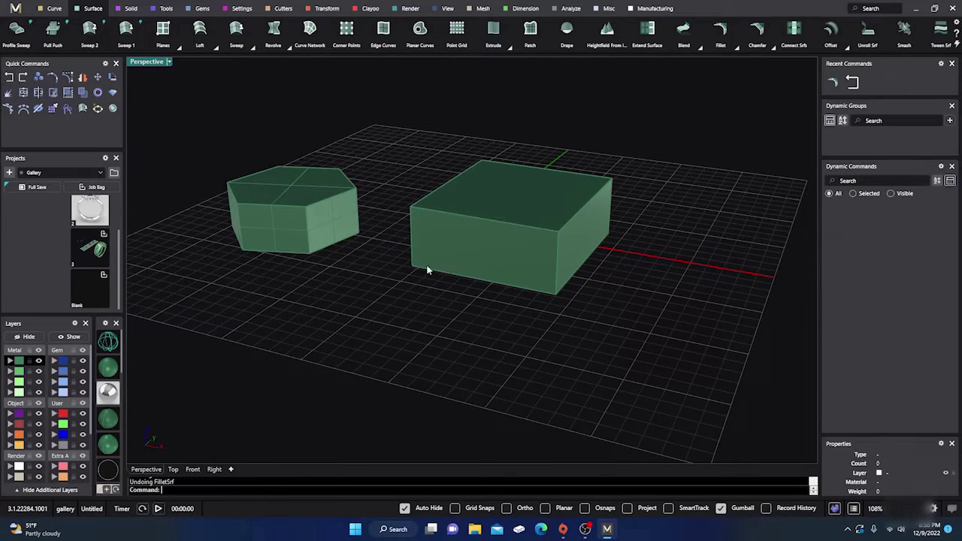
pyautogui.scroll(-2, 555, 304)
pyautogui.moveTo(555, 304)
pyautogui.mouseDown(button='right')
pyautogui.moveTo(530, 329)
pyautogui.moveTo(554, 301)
pyautogui.mouseUp(button='right')
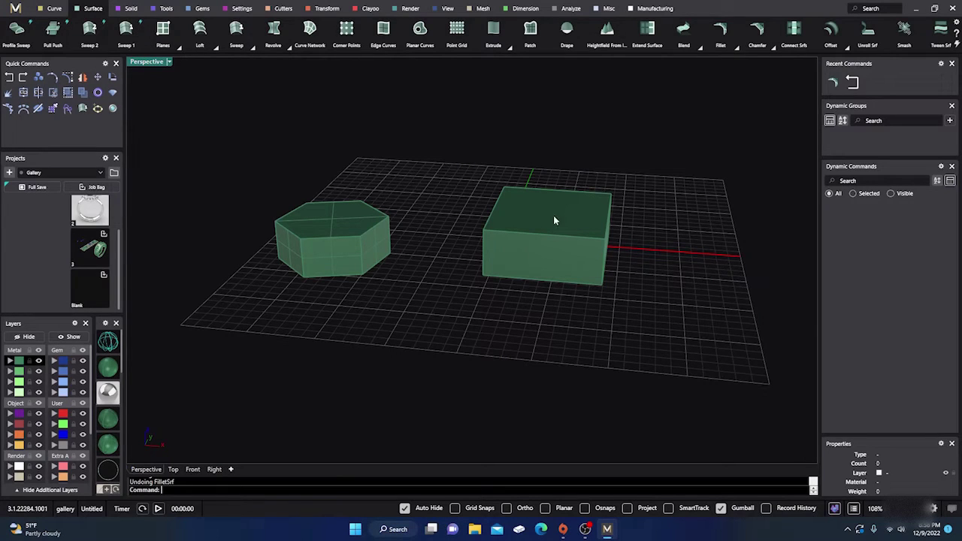
pyautogui.moveTo(533, 296); pyautogui.dragTo(493, 329, button='right')
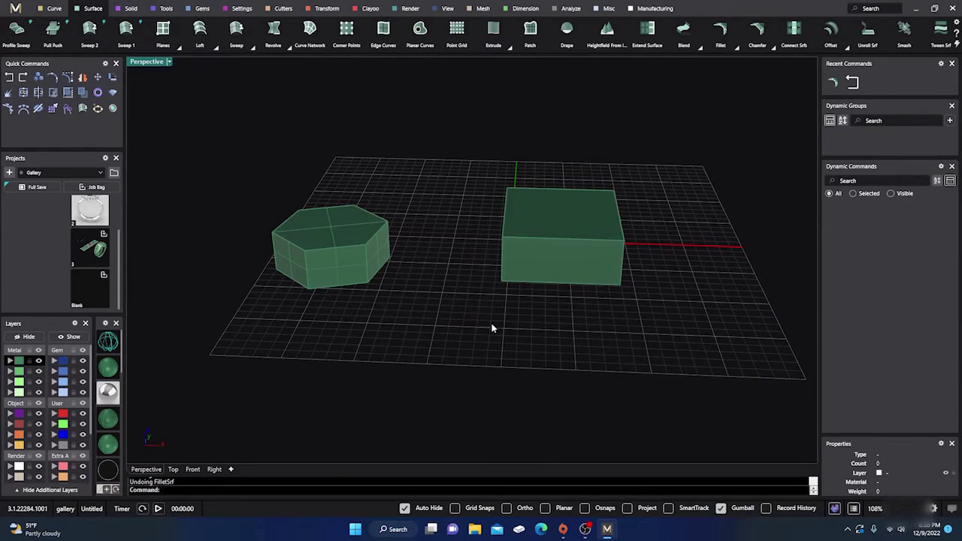
# Start Blend Edge and select the rectangular block's front top edge with a radius of 1
pyautogui.click(130, 9)
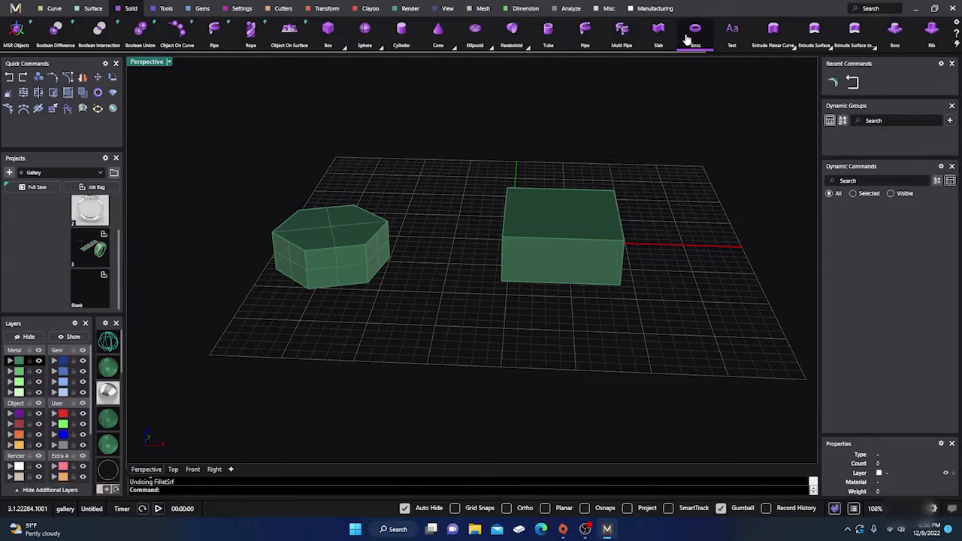
pyautogui.scroll(-2, 686, 32)
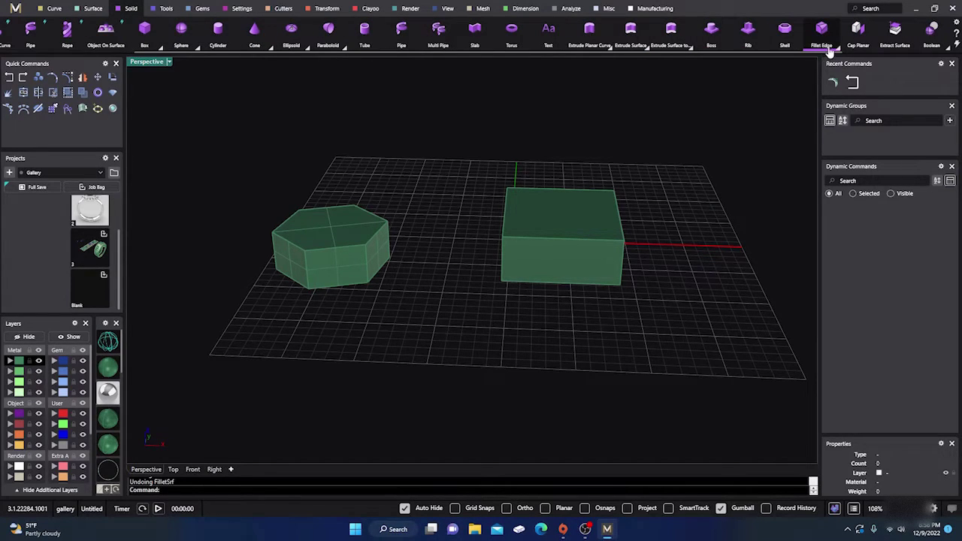
pyautogui.click(837, 47)
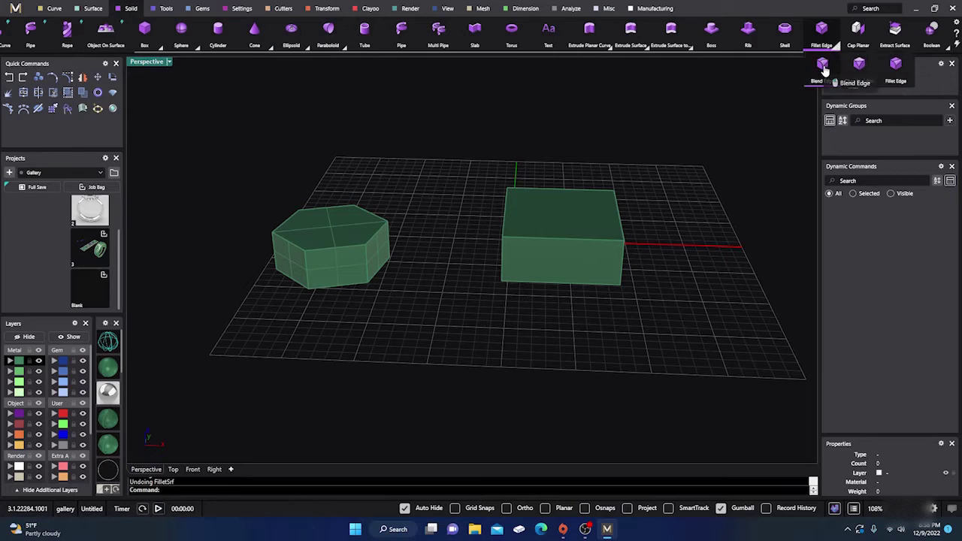
pyautogui.click(823, 66)
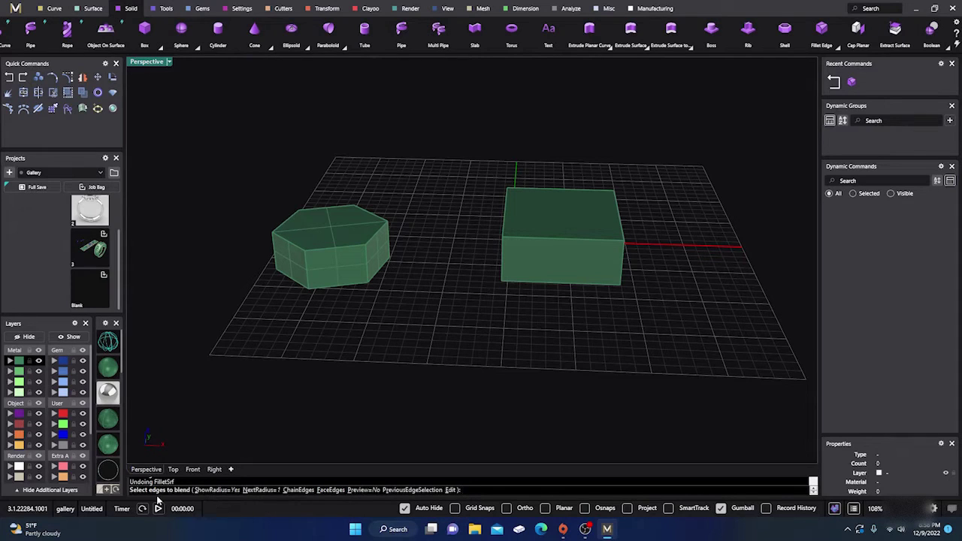
pyautogui.moveTo(509, 350); pyautogui.dragTo(533, 352, button='right')
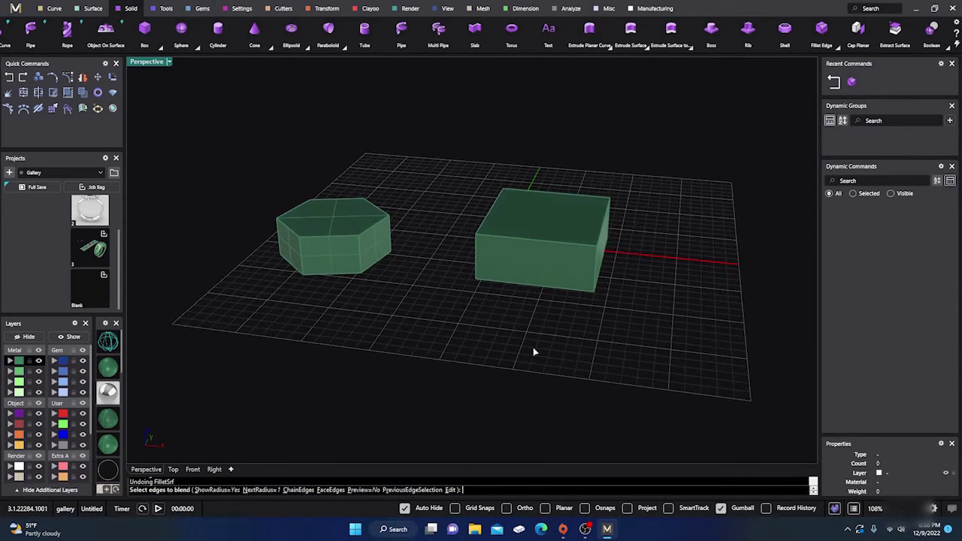
pyautogui.click(519, 238)
pyautogui.moveTo(544, 311); pyautogui.dragTo(531, 326, button='right')
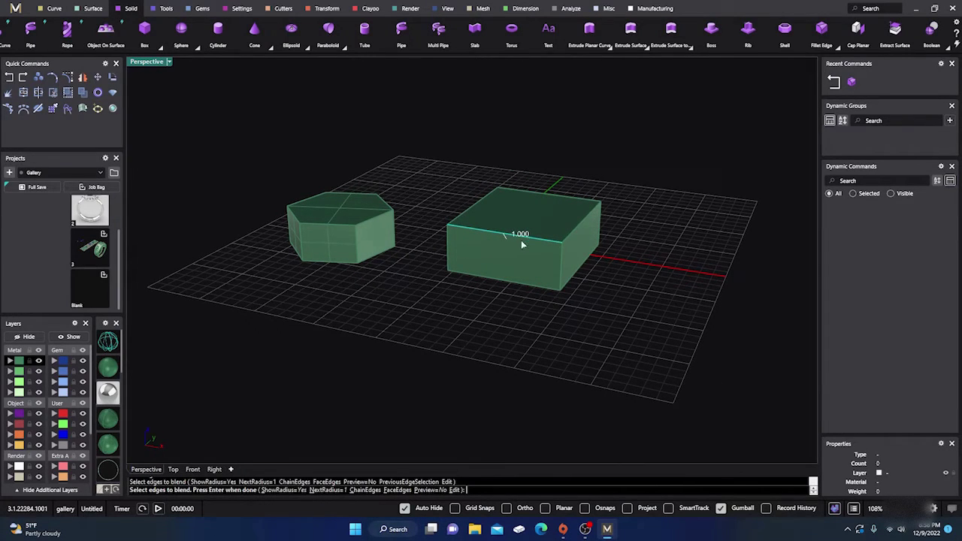
# Turn the edge blend's radius display off and back on
pyautogui.click(286, 496)
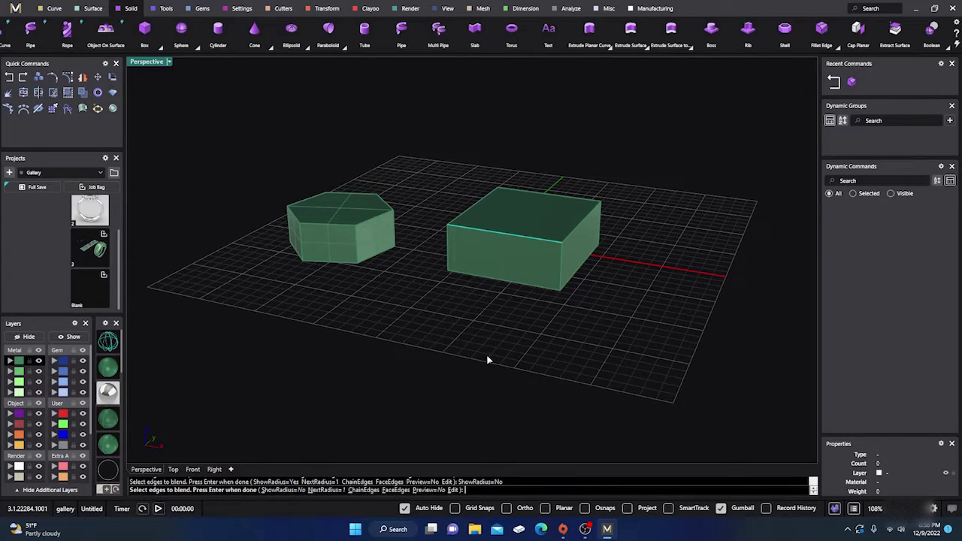
pyautogui.moveTo(486, 360); pyautogui.dragTo(468, 350, button='right')
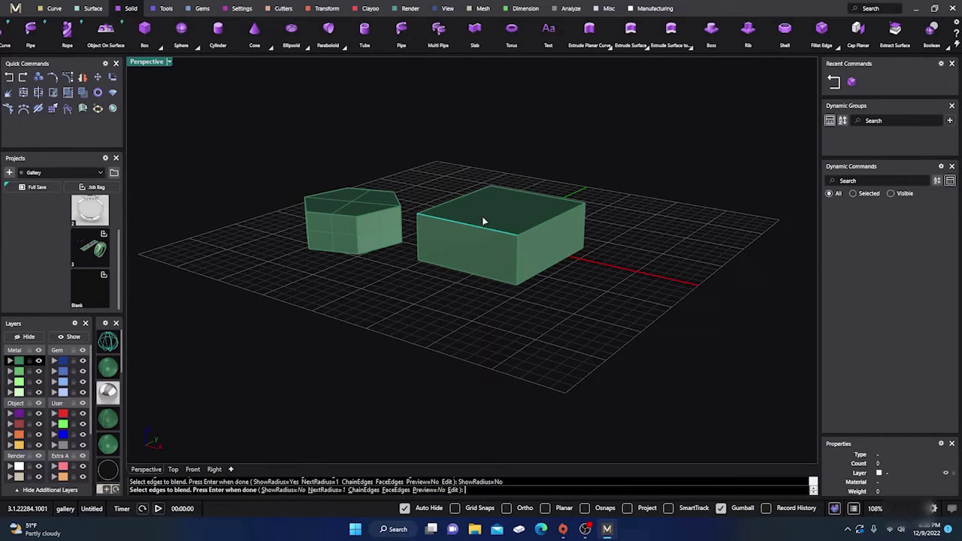
pyautogui.click(276, 490)
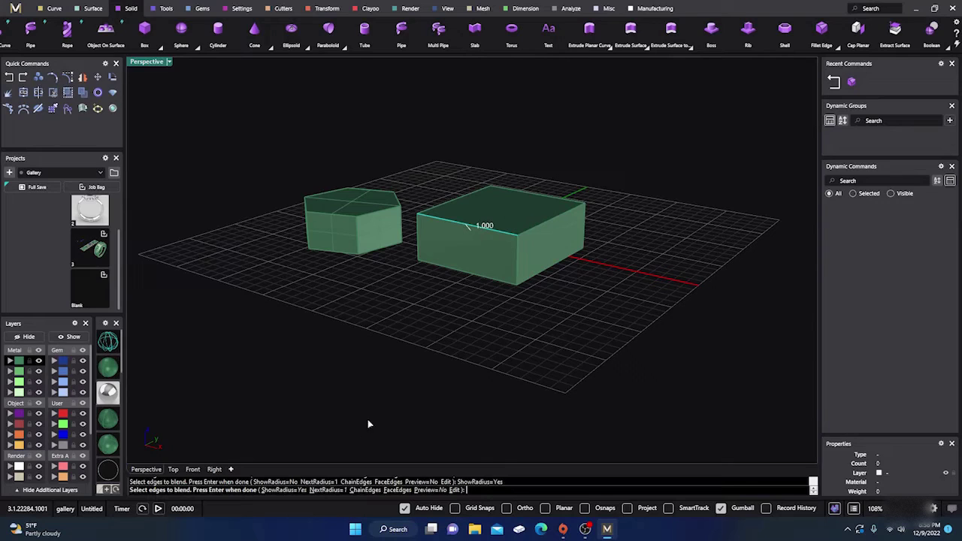
pyautogui.click(284, 491)
pyautogui.click(284, 491)
# Add the adjacent top edge on the block's red-axis side to the blend selection with a radius of 1
pyautogui.scroll(-3, 558, 297)
pyautogui.moveTo(558, 297); pyautogui.dragTo(541, 314, button='right')
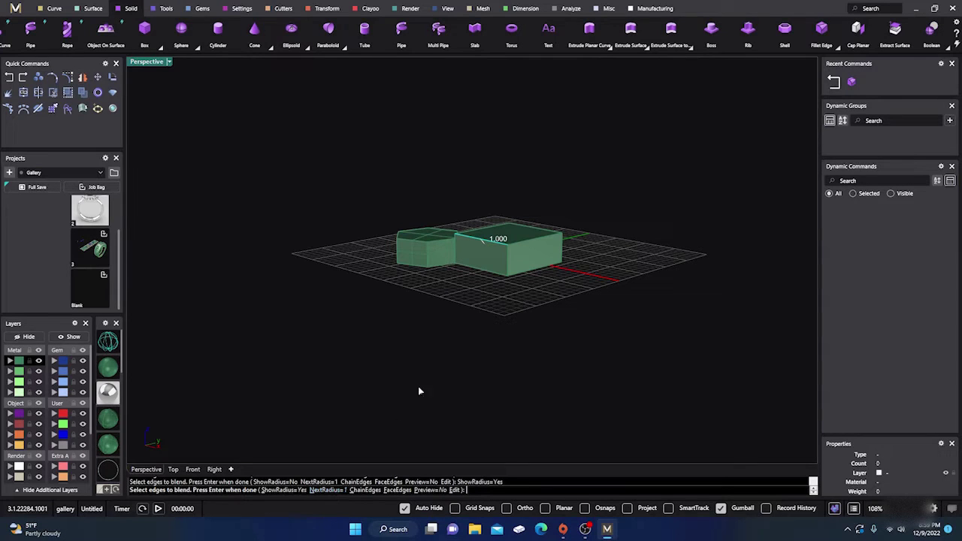
pyautogui.moveTo(461, 329); pyautogui.dragTo(502, 291, button='right')
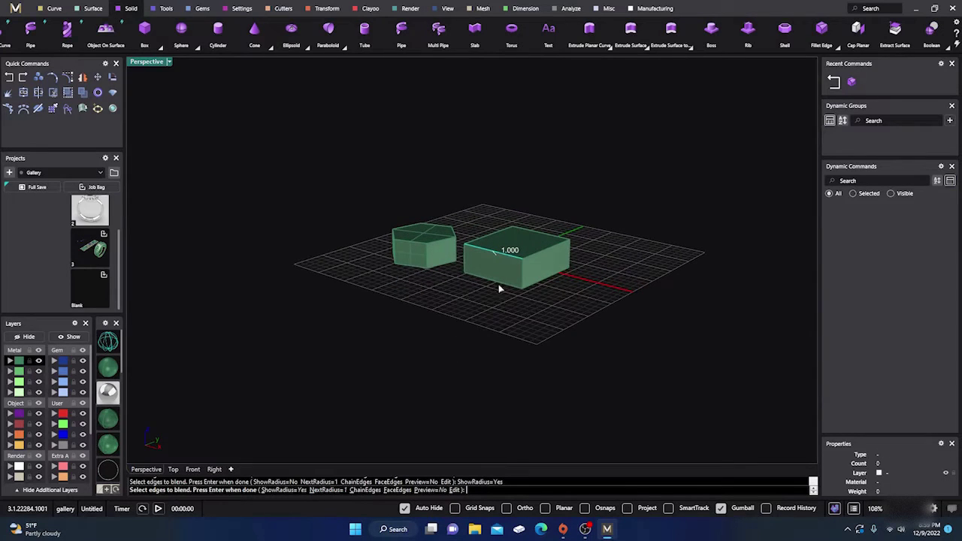
pyautogui.click(543, 253)
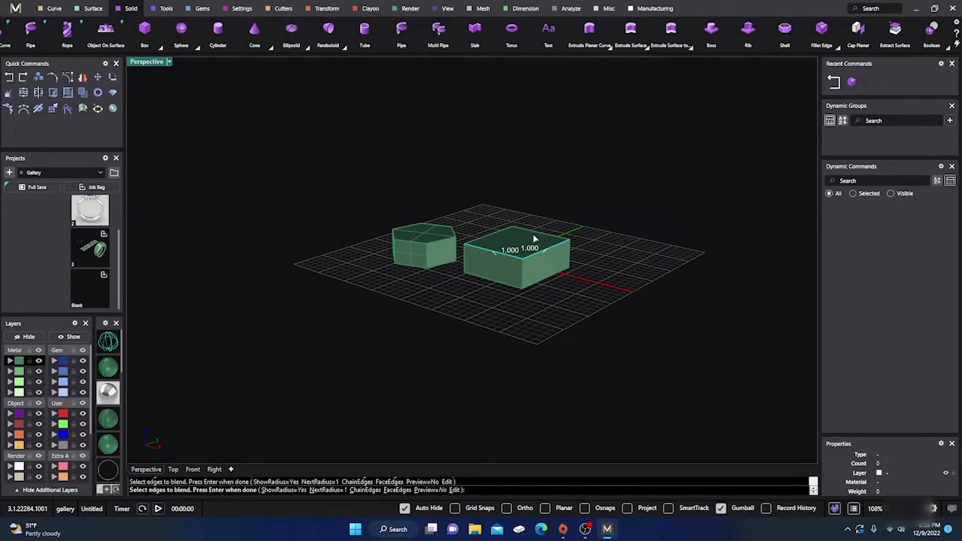
# Set the next blend radius to 0.5 and add the block's top edge facing the hexagonal block
pyautogui.click(328, 490)
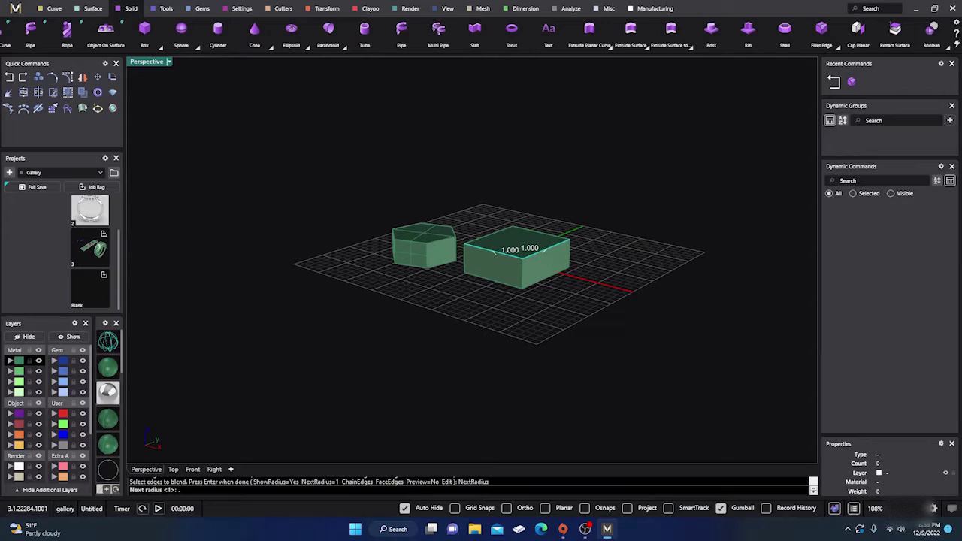
pyautogui.write('.5')
pyautogui.press('Return')
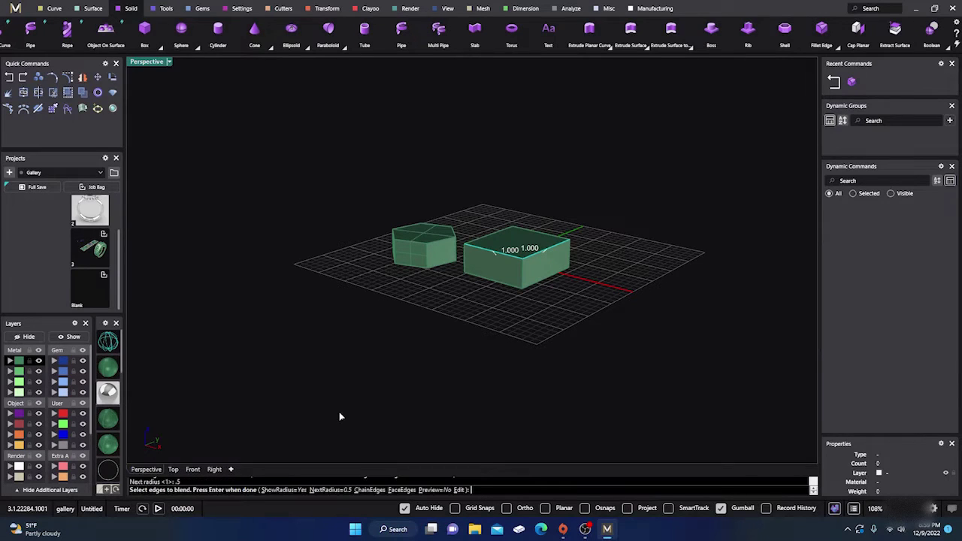
pyautogui.click(487, 237)
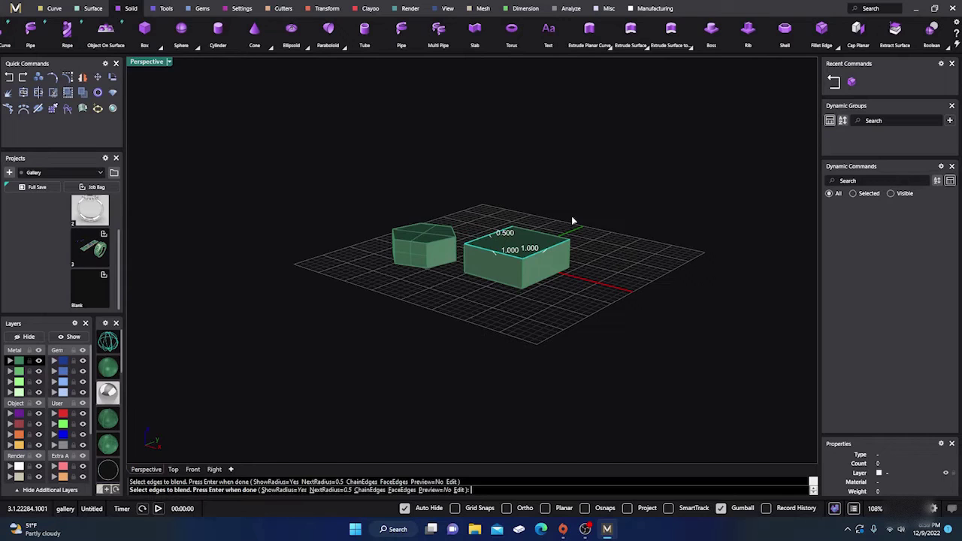
pyautogui.scroll(4, 573, 219)
pyautogui.moveTo(569, 253); pyautogui.dragTo(544, 270, button='right')
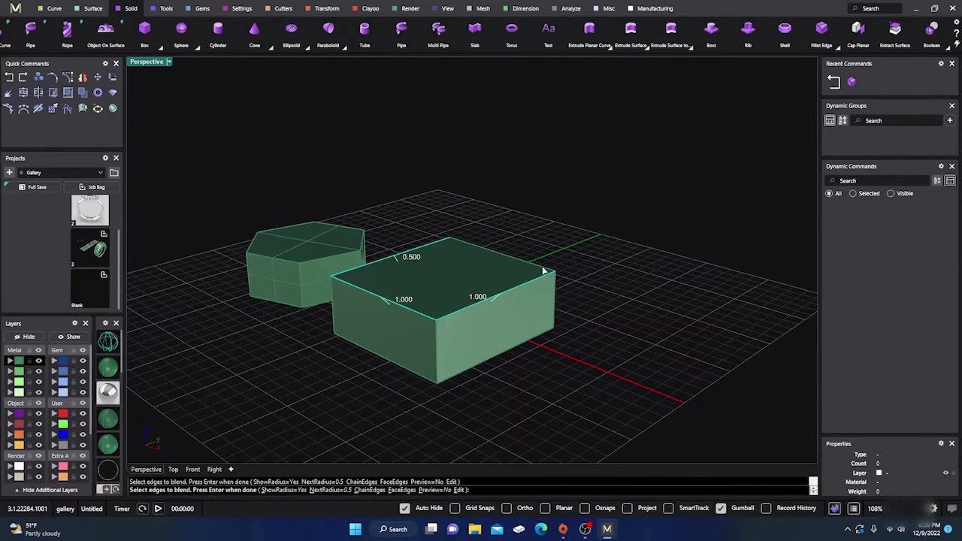
# Set the next blend radius to 0.3 and add the rectangular block's remaining top edge to the blend selection
pyautogui.click(329, 490)
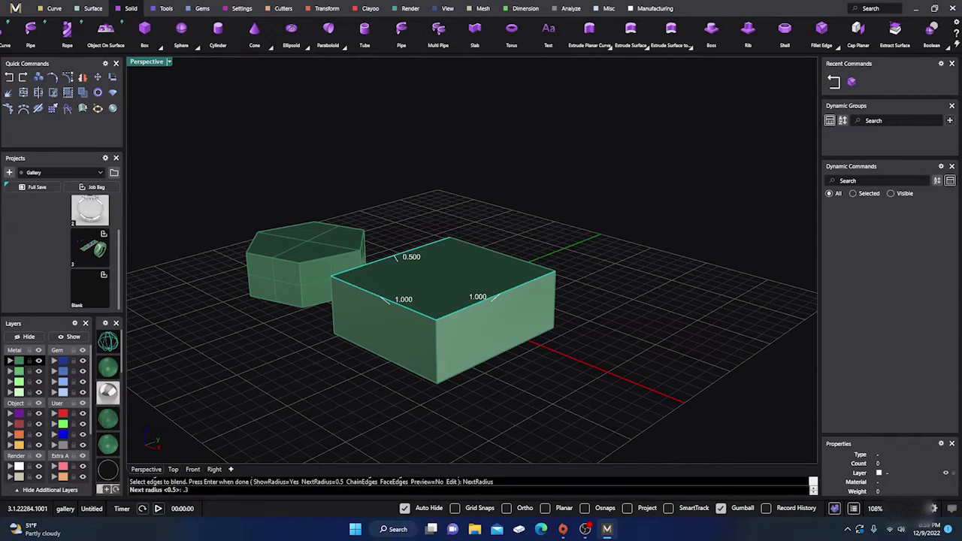
pyautogui.write('.3')
pyautogui.press('Return')
pyautogui.click(508, 256)
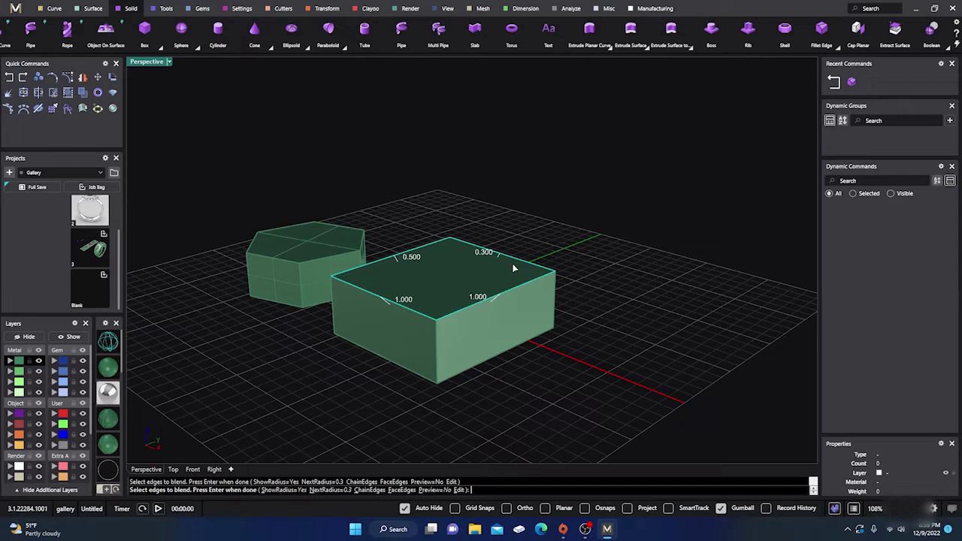
# Apply the edge blend to the rectangular block's four top edges, inspect the rounded block, and undo the blend
pyautogui.scroll(-2, 597, 223)
pyautogui.moveTo(616, 275); pyautogui.dragTo(632, 275, button='right')
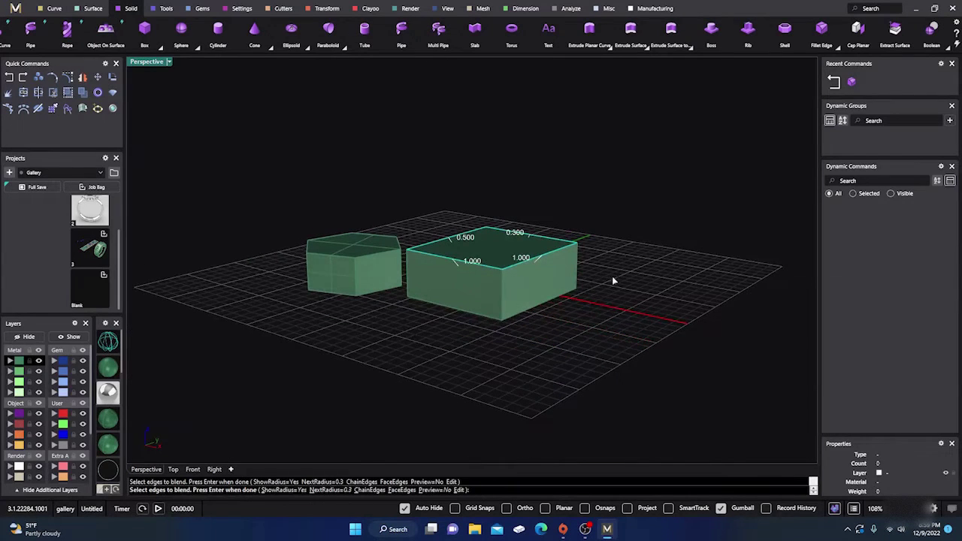
pyautogui.moveTo(588, 306); pyautogui.dragTo(580, 315, button='right')
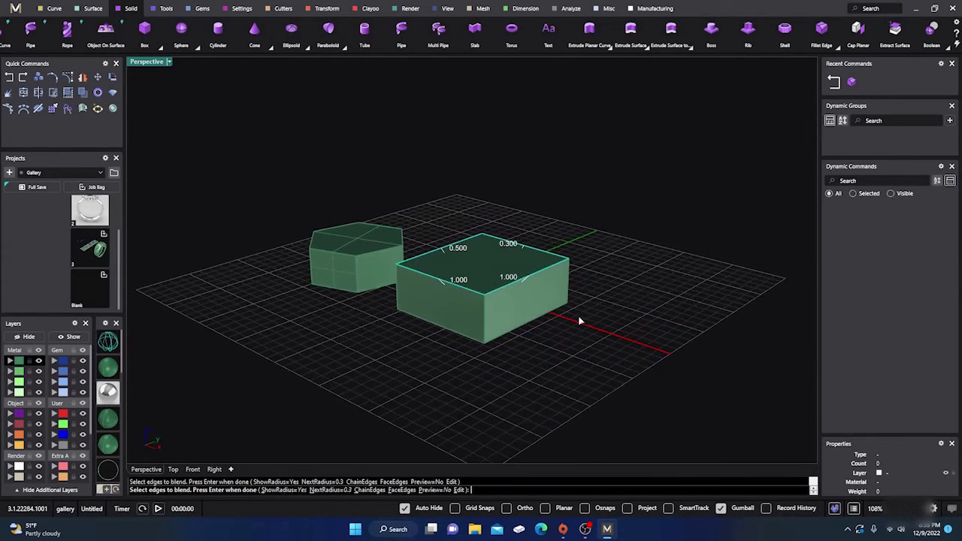
pyautogui.press('Return')
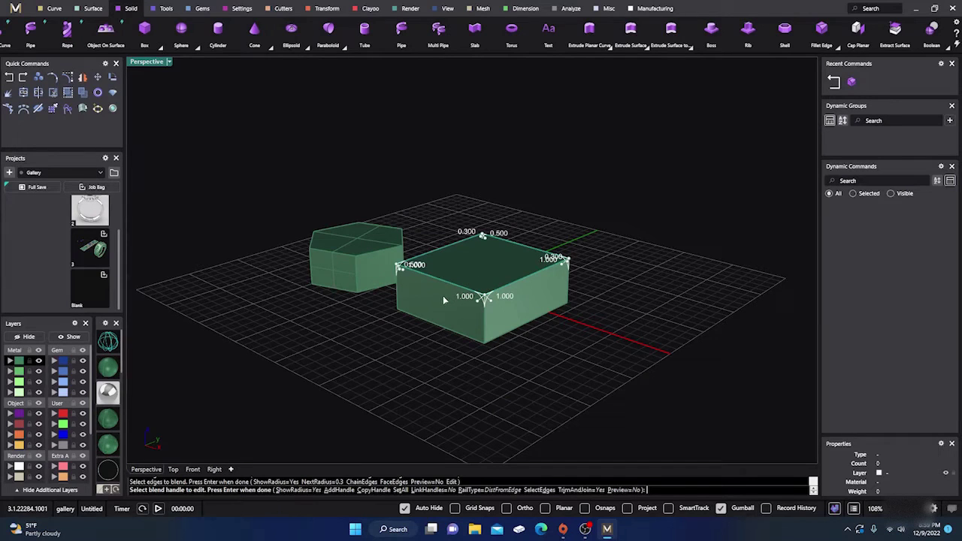
pyautogui.press('Return')
pyautogui.moveTo(461, 350); pyautogui.dragTo(321, 378, button='right')
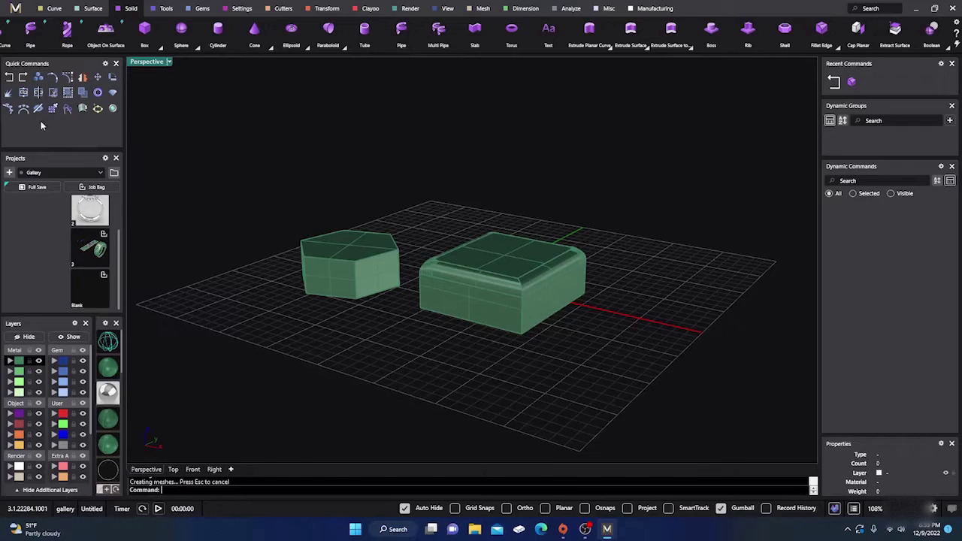
pyautogui.click(10, 78)
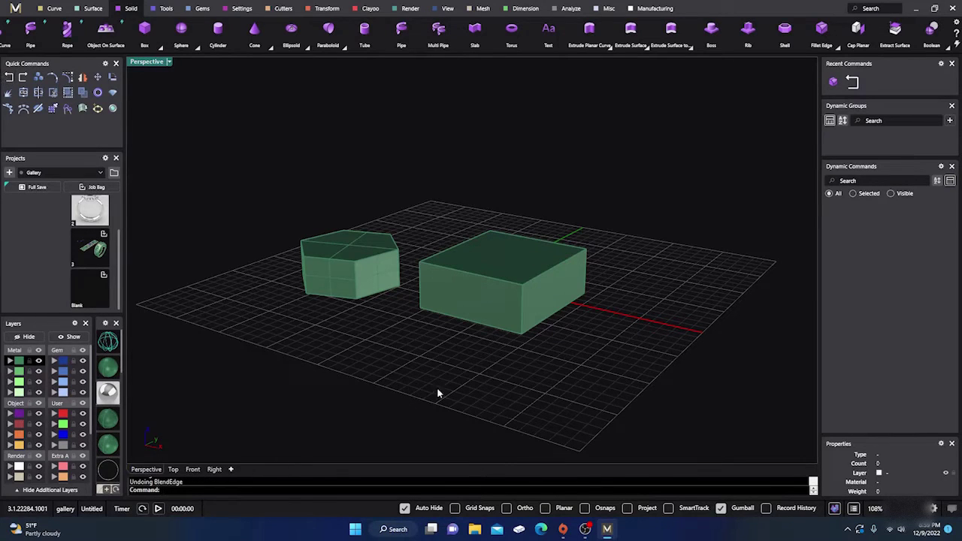
# Restart Blend Edge and select all four top edges of the rectangular block with a radius of 0.3
pyautogui.rightClick(456, 385)
pyautogui.click(487, 278)
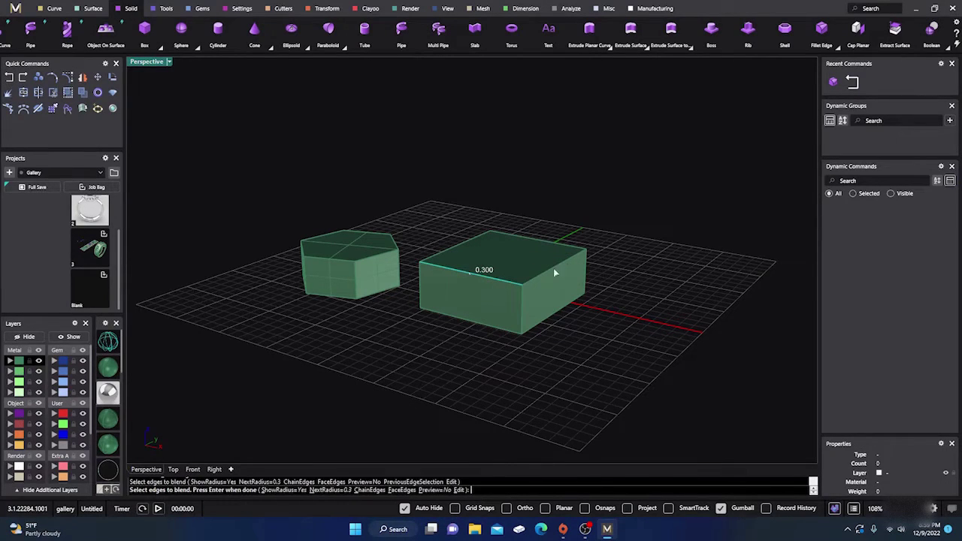
pyautogui.click(564, 264)
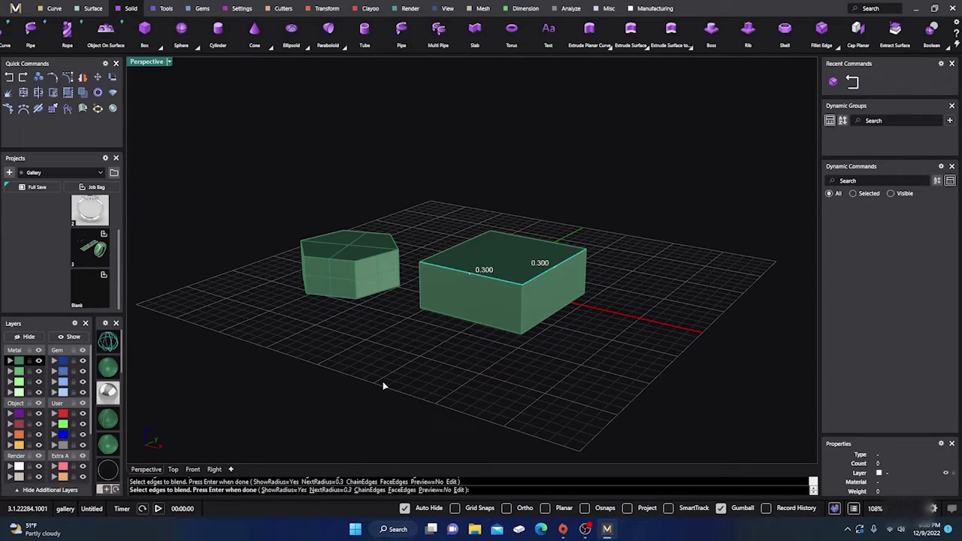
pyautogui.click(521, 240)
pyautogui.click(463, 251)
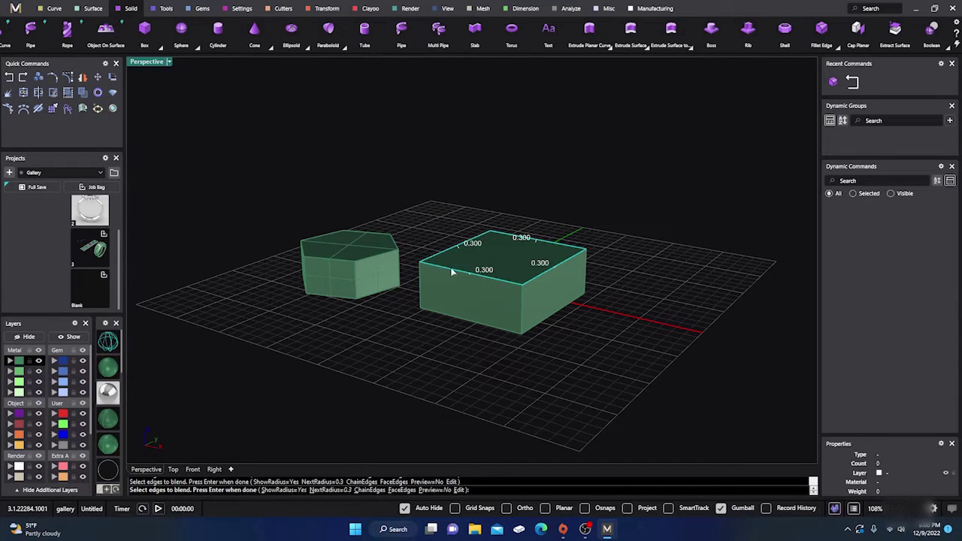
# Turn on the blend preview and accept the four selected edges to reach the blend handle editing stage
pyautogui.scroll(2, 512, 255)
pyautogui.scroll(2, 512, 256)
pyautogui.scroll(-3, 526, 266)
pyautogui.moveTo(531, 273); pyautogui.dragTo(549, 249, button='right')
pyautogui.scroll(-2, 557, 242)
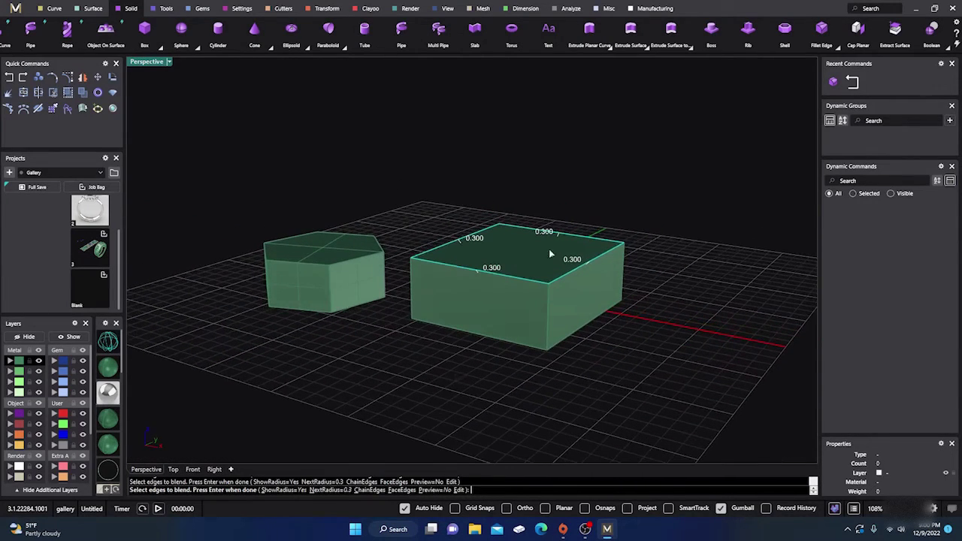
pyautogui.click(434, 490)
pyautogui.rightClick(503, 308)
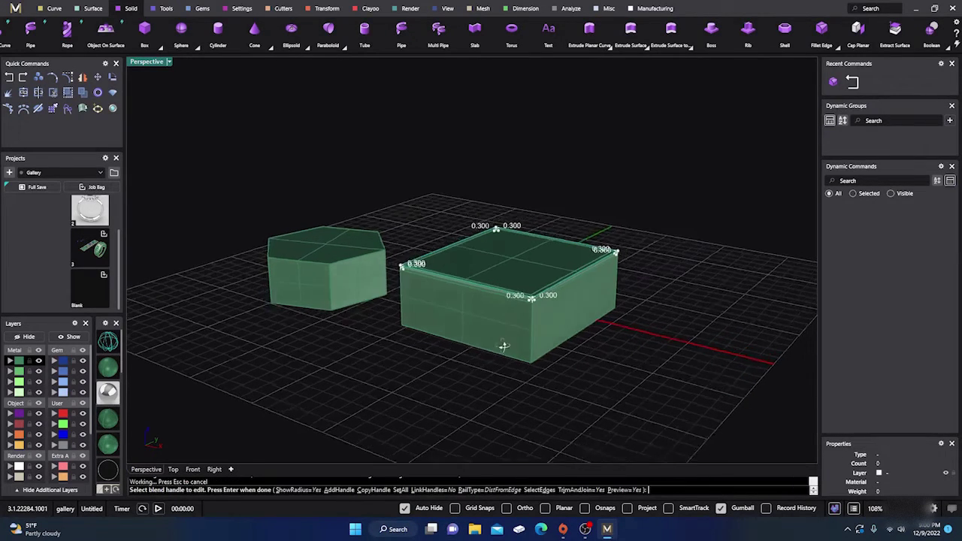
# Enlarge the two blend handles at the block's front top corner to about 1.27 on the red-axis side and about 1.66 on the other
pyautogui.scroll(5, 504, 347)
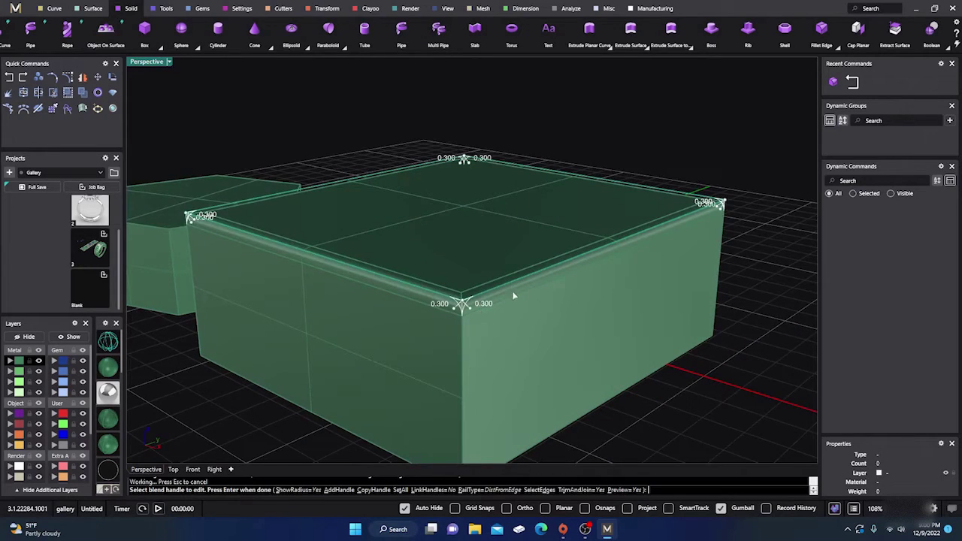
pyautogui.scroll(-3, 512, 293)
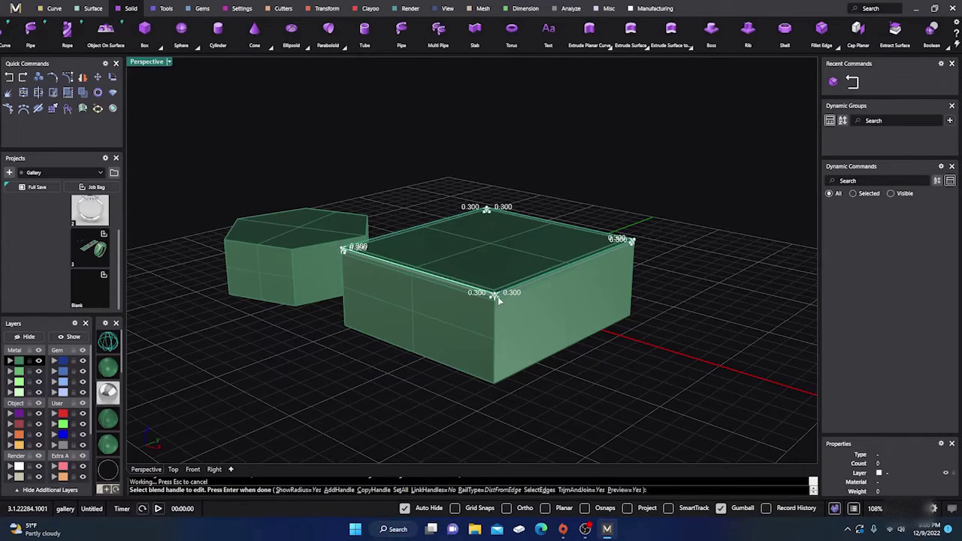
pyautogui.scroll(4, 496, 298)
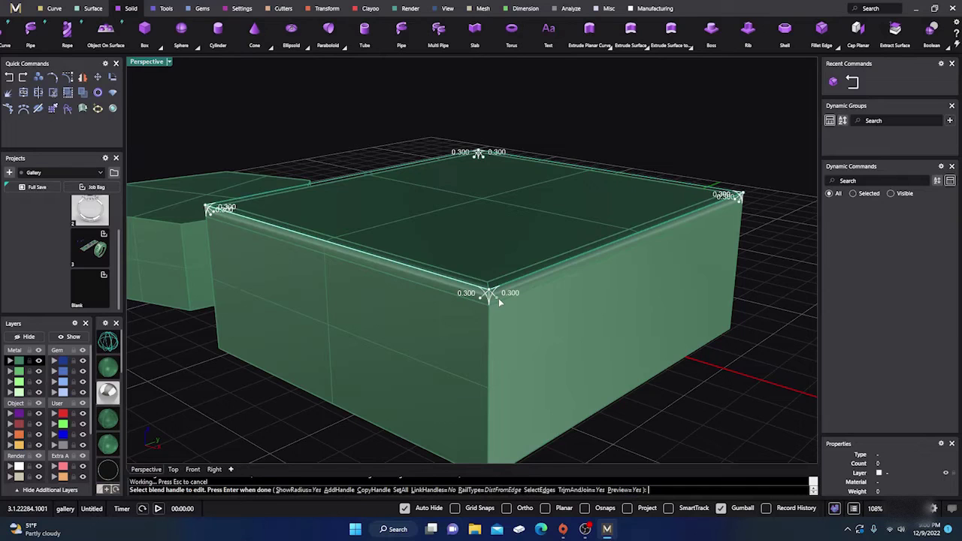
pyautogui.scroll(5, 490, 307)
pyautogui.scroll(-4, 490, 308)
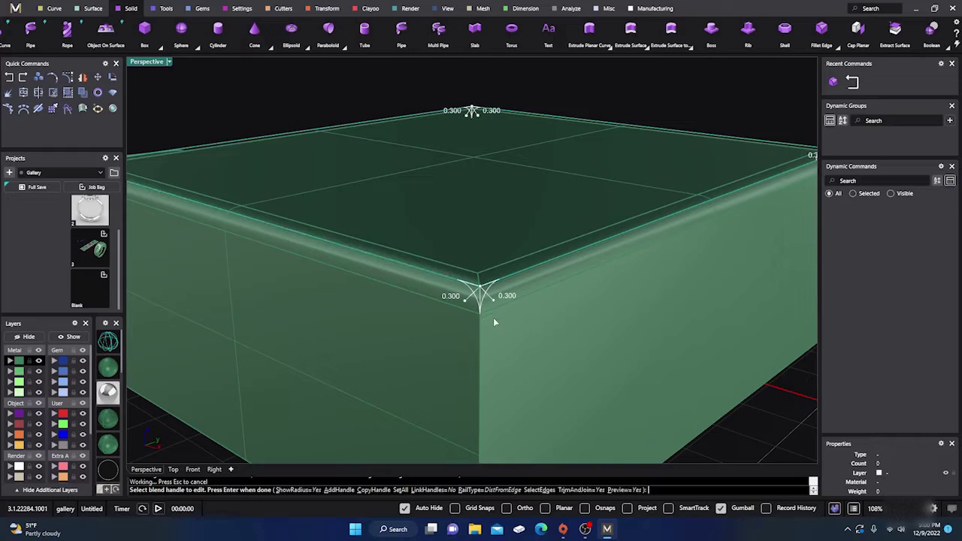
pyautogui.moveTo(497, 303); pyautogui.dragTo(533, 340)
pyautogui.moveTo(476, 311); pyautogui.dragTo(408, 346)
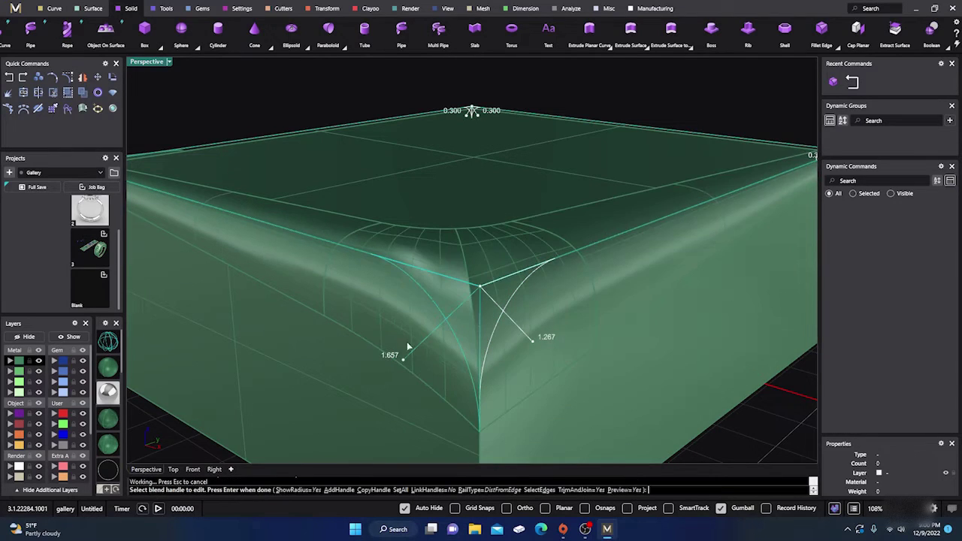
# Enlarge the blend handle at the far end of the block's red-axis-side top edge to about 1.05
pyautogui.scroll(-5, 408, 346)
pyautogui.moveTo(528, 362); pyautogui.dragTo(473, 361, button='right')
pyautogui.scroll(5, 445, 257)
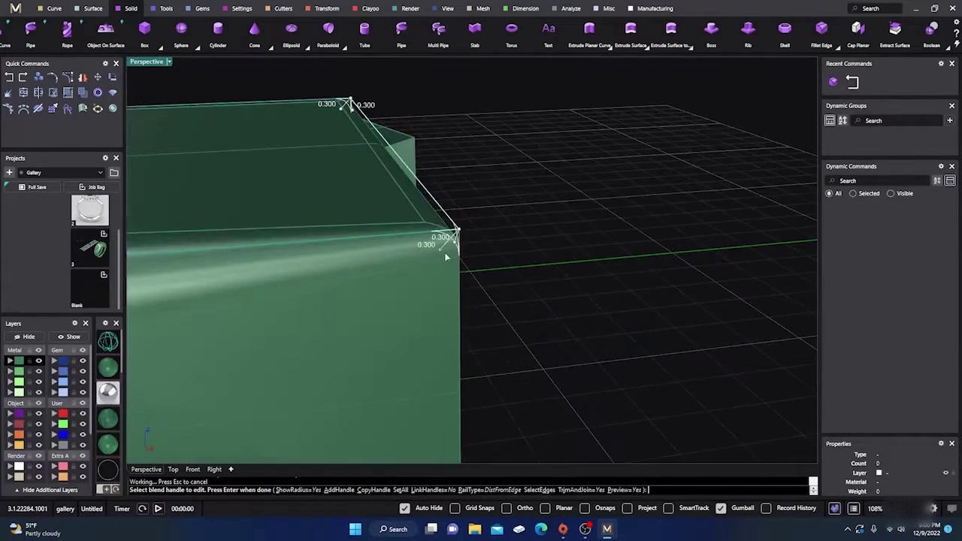
pyautogui.moveTo(439, 259); pyautogui.dragTo(422, 303)
pyautogui.scroll(-8, 598, 312)
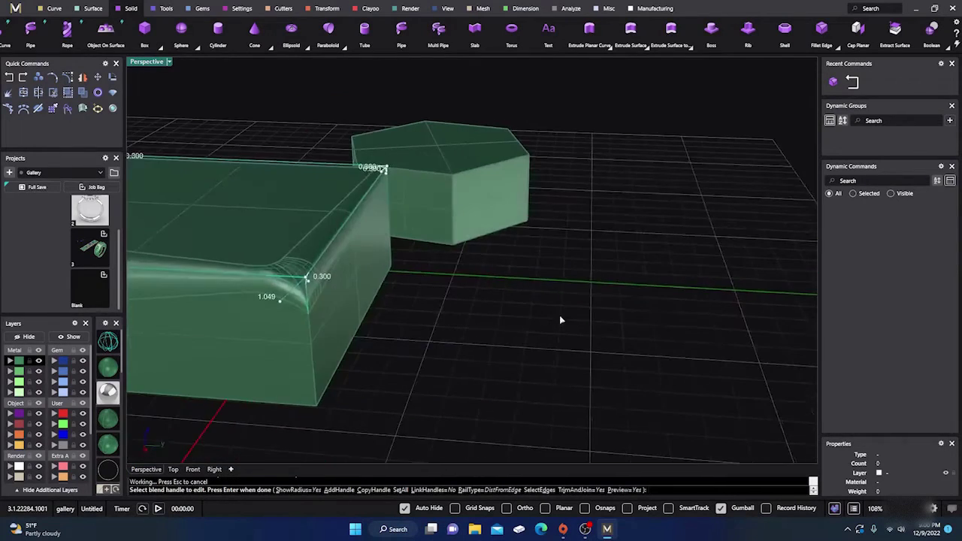
# Apply the variable-radius edge blend to the rectangular block and inspect its rounded corners
pyautogui.moveTo(622, 278); pyautogui.dragTo(554, 313, button='right')
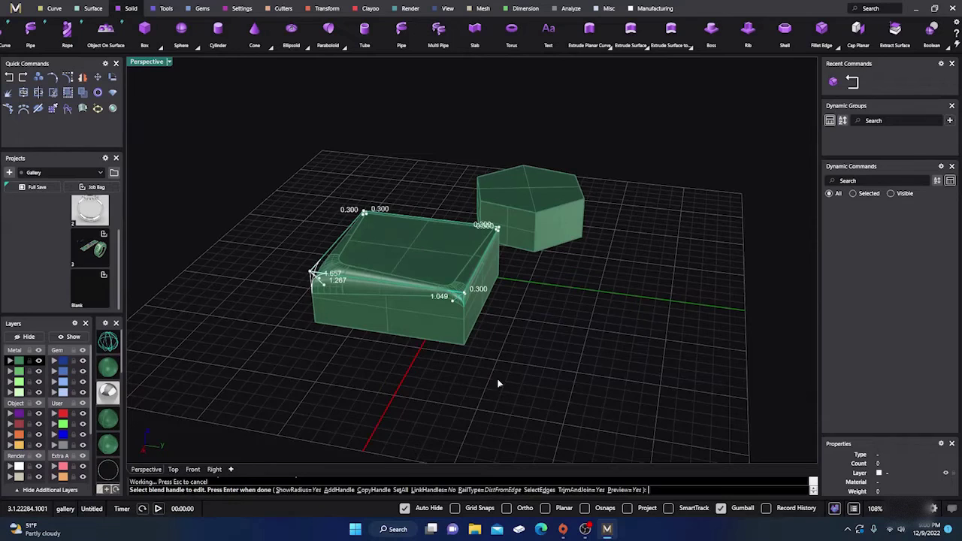
pyautogui.moveTo(497, 384); pyautogui.dragTo(541, 361, button='right')
pyautogui.press('Return')
pyautogui.moveTo(471, 358); pyautogui.dragTo(500, 311, button='right')
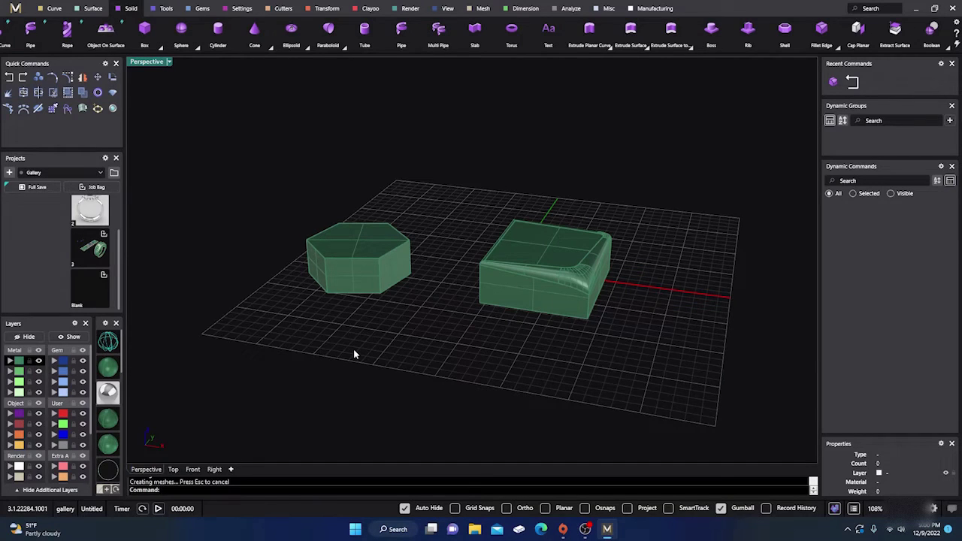
# Restart Blend Edge with the ChainEdges option and chain together all six top edges of the hexagonal block
pyautogui.press('Return')
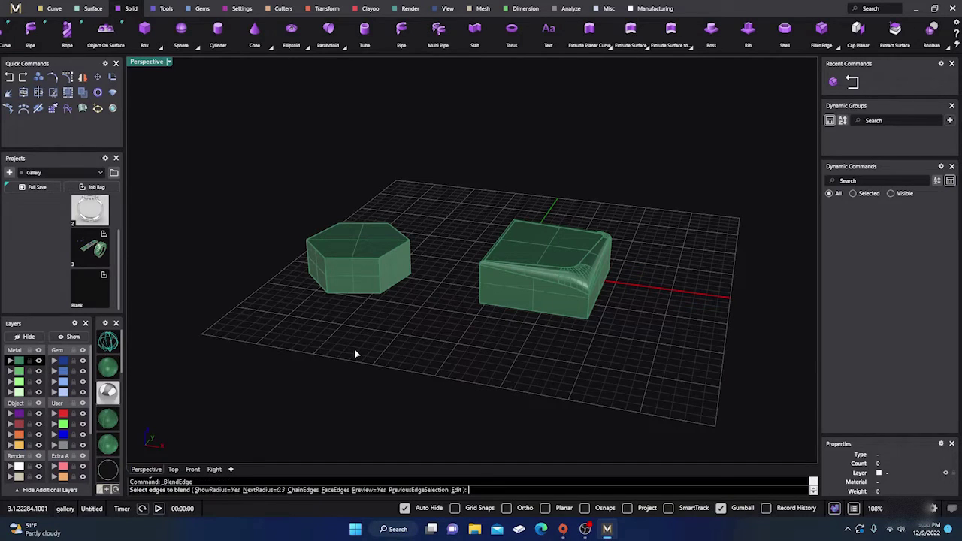
pyautogui.click(302, 490)
pyautogui.scroll(3, 337, 232)
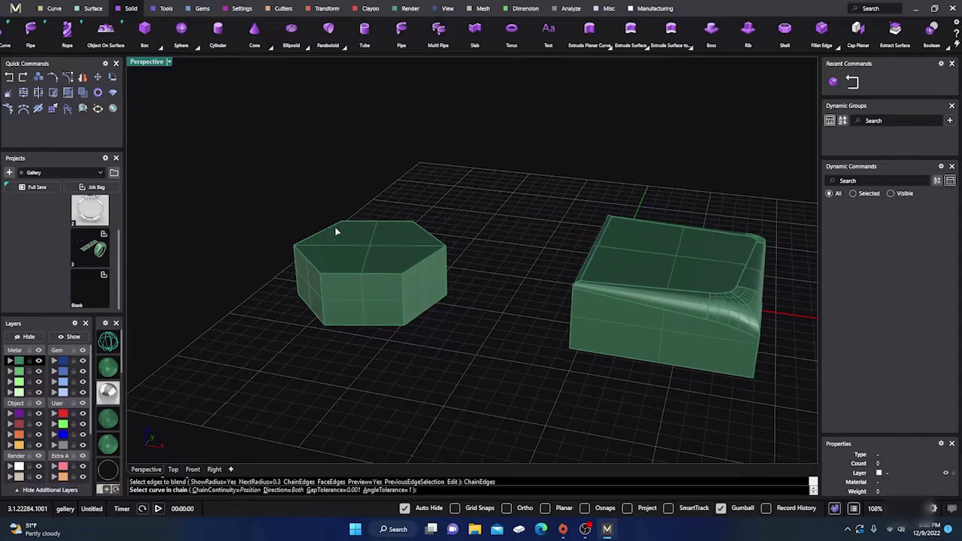
pyautogui.click(373, 223)
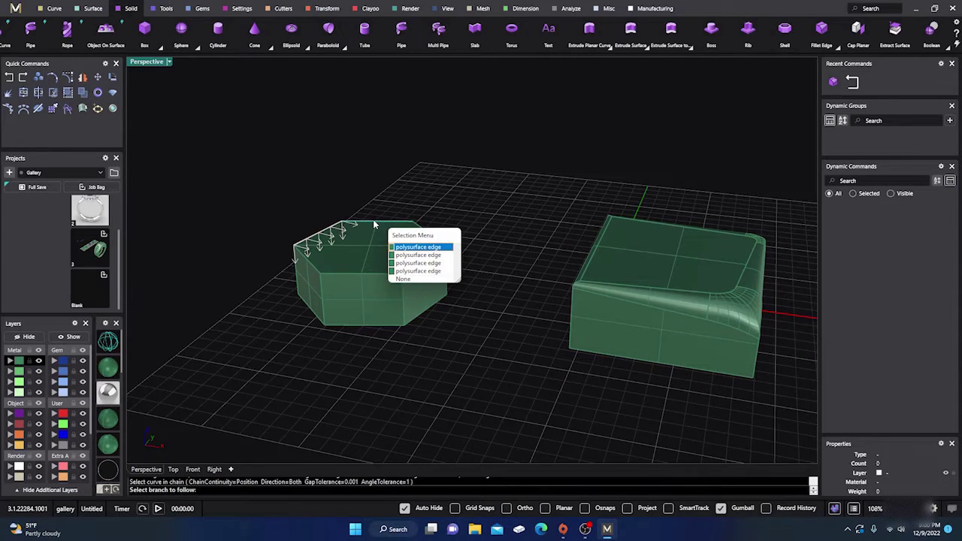
pyautogui.click(407, 249)
pyautogui.click(444, 280)
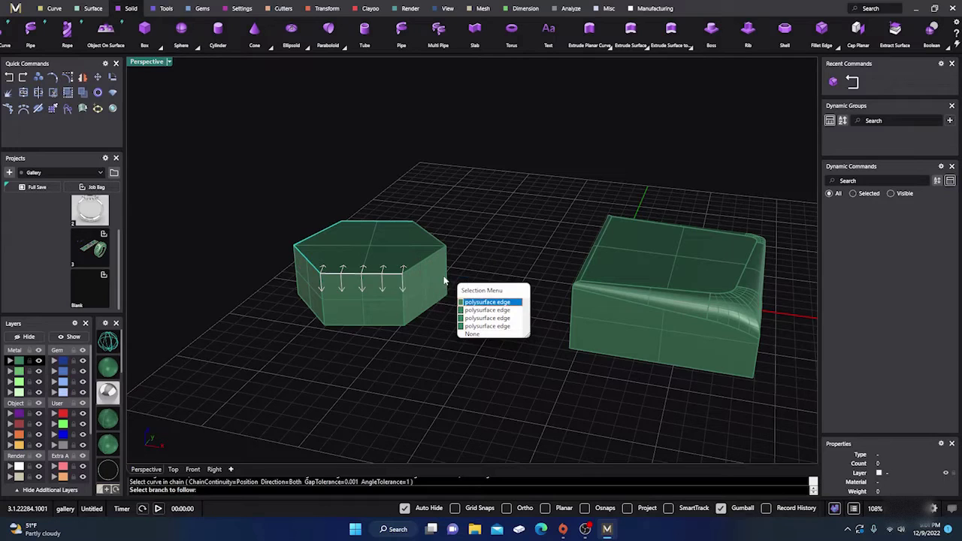
pyautogui.click(480, 302)
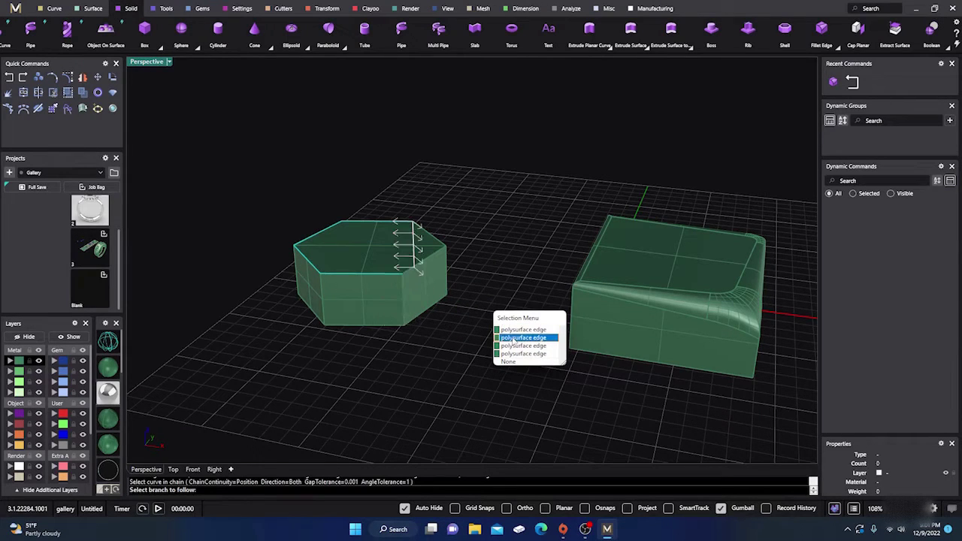
pyautogui.click(517, 346)
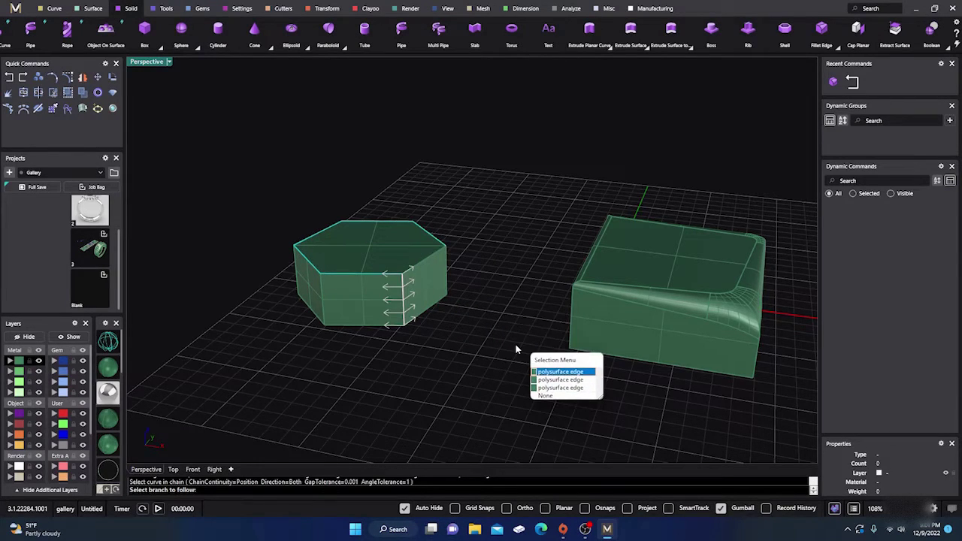
pyautogui.click(556, 388)
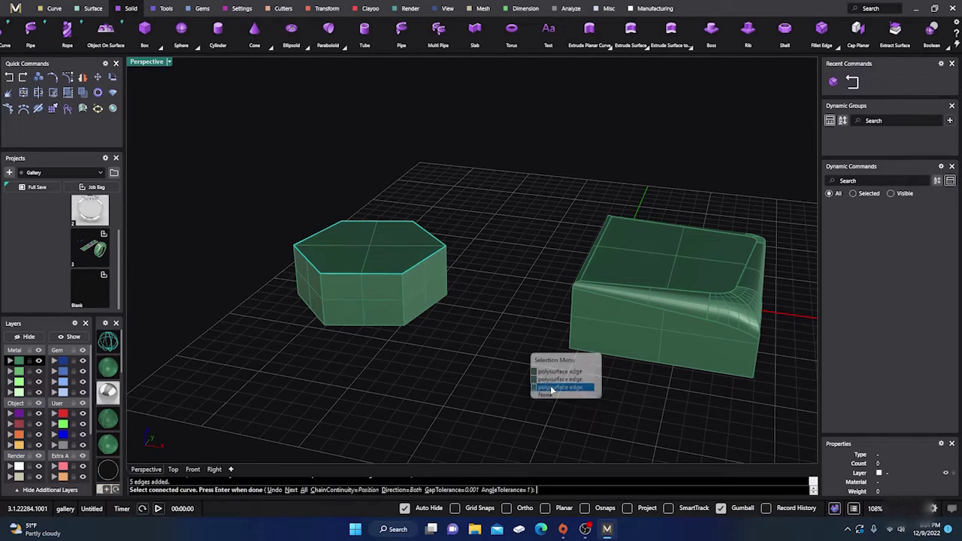
# Accept the chained top edges and apply the blend to the hexagonal block with a radius of 0.3
pyautogui.press('Return')
pyautogui.press('Return')
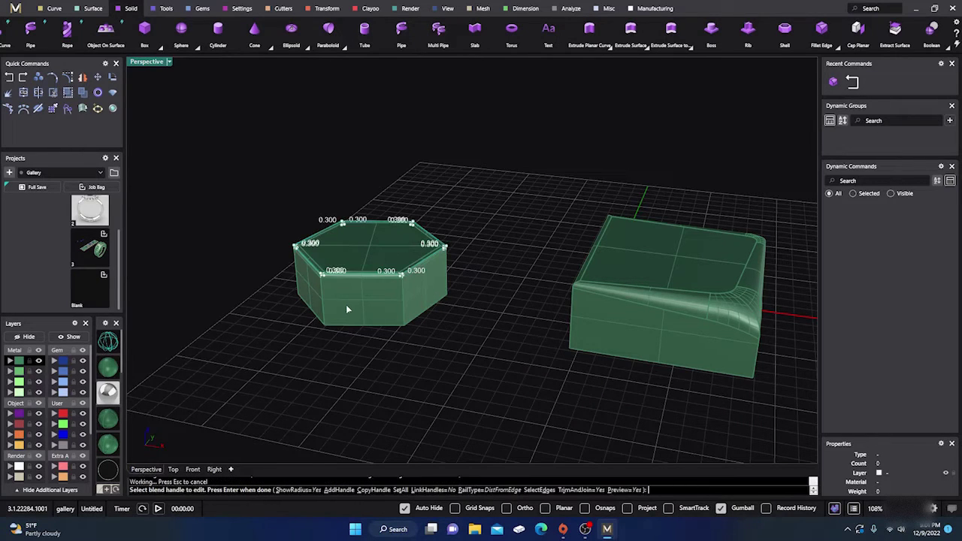
pyautogui.scroll(5, 346, 304)
pyautogui.press('Return')
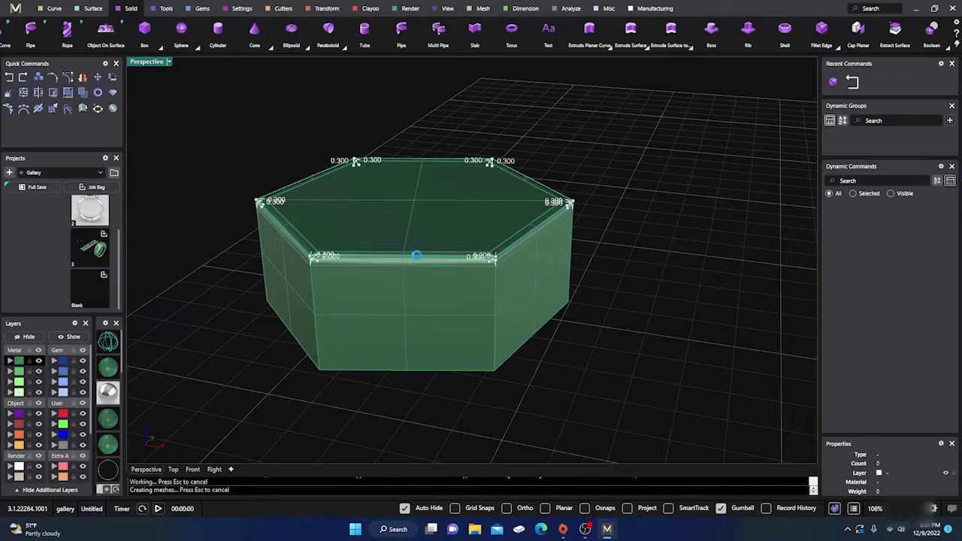
pyautogui.scroll(-3, 441, 288)
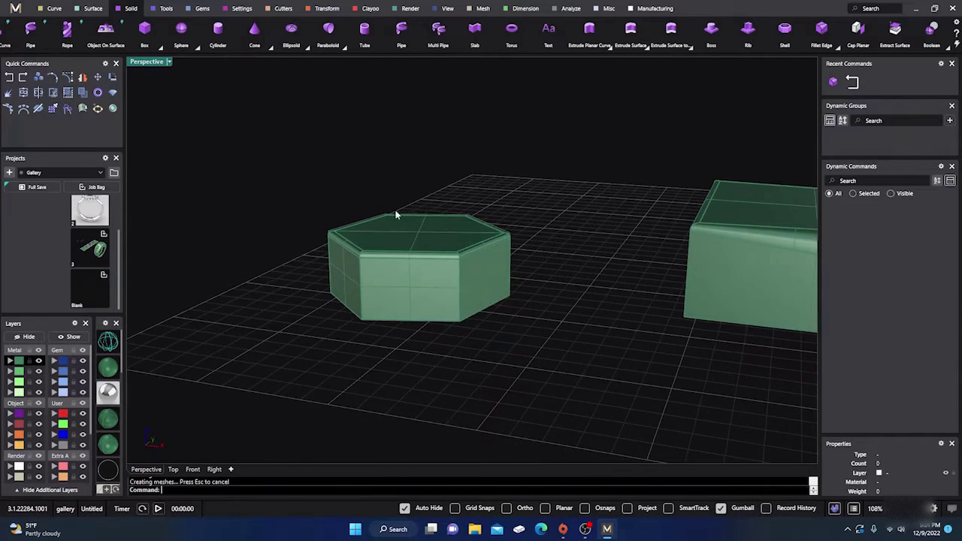
# Blend all edges of the hexagonal block's bottom face with a radius of 0.3, using Blend Edge's FaceEdges option
pyautogui.press('Return')
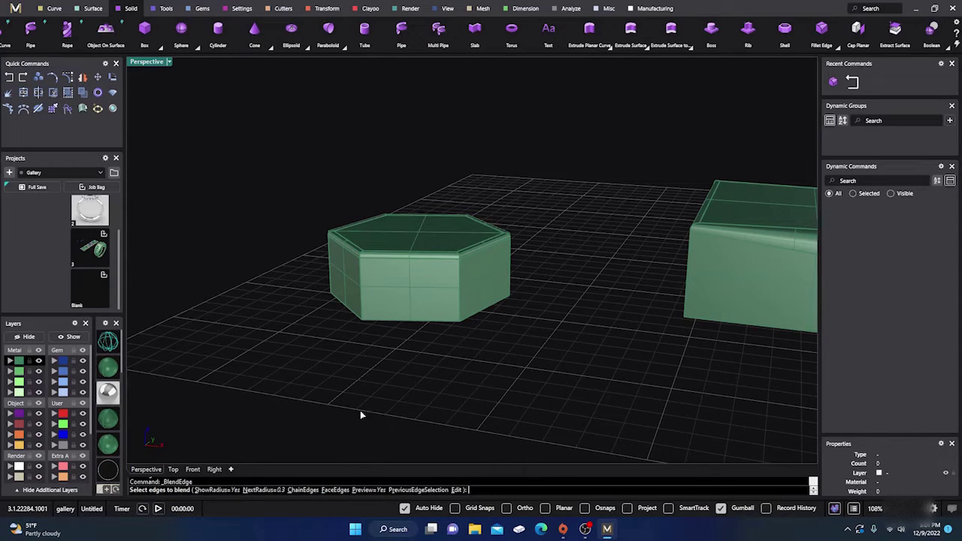
pyautogui.click(335, 490)
pyautogui.moveTo(396, 399); pyautogui.dragTo(391, 333, button='right')
pyautogui.click(376, 391)
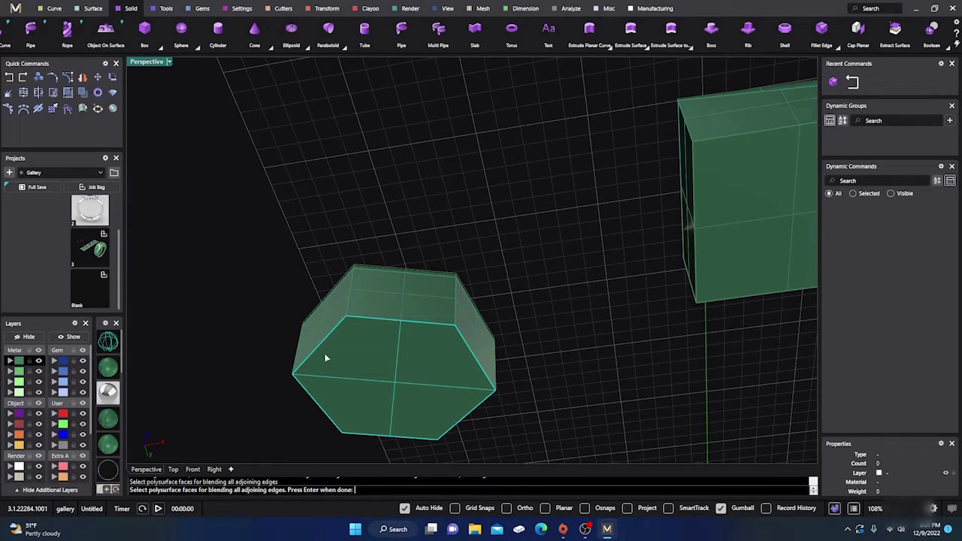
pyautogui.press('Return')
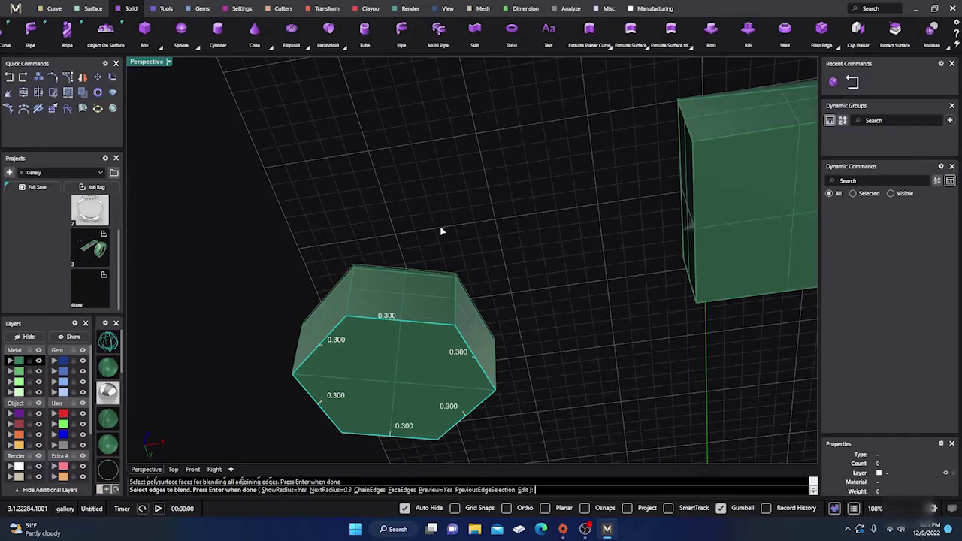
pyautogui.press('Return')
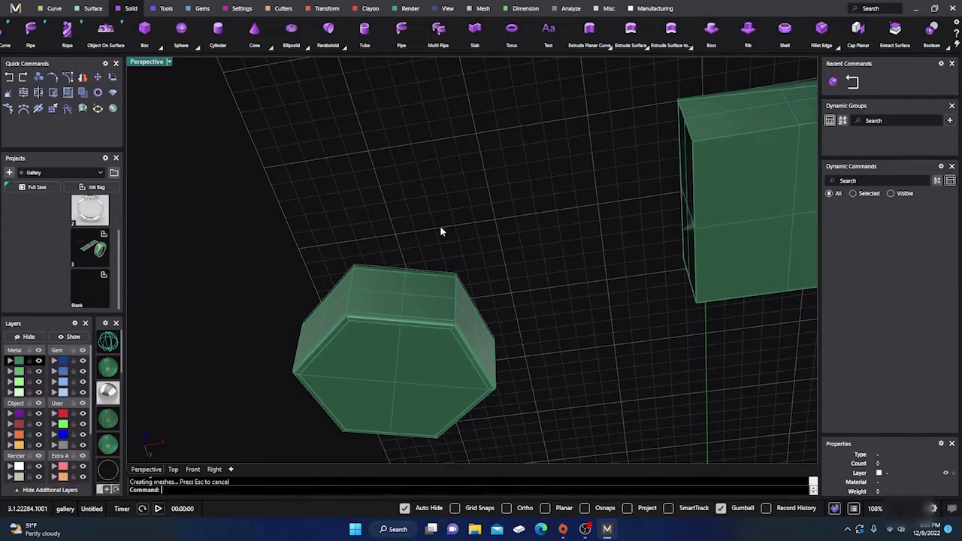
# Restart Blend Edge on the hexagonal block and select the two vertical edges of its front face with a radius of 0.3
pyautogui.scroll(-4, 427, 226)
pyautogui.moveTo(425, 233); pyautogui.dragTo(432, 290, button='right')
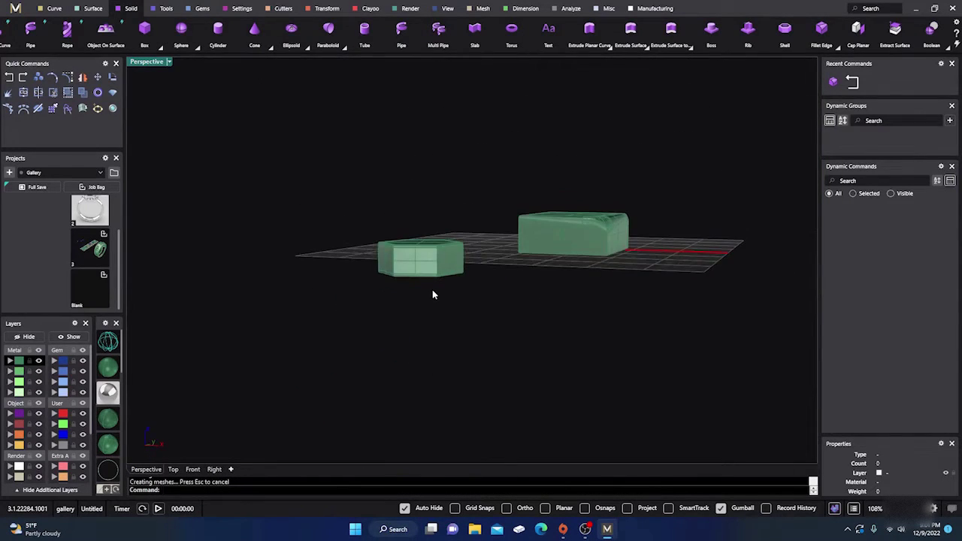
pyautogui.scroll(5, 419, 303)
pyautogui.moveTo(456, 325); pyautogui.dragTo(431, 313, button='right')
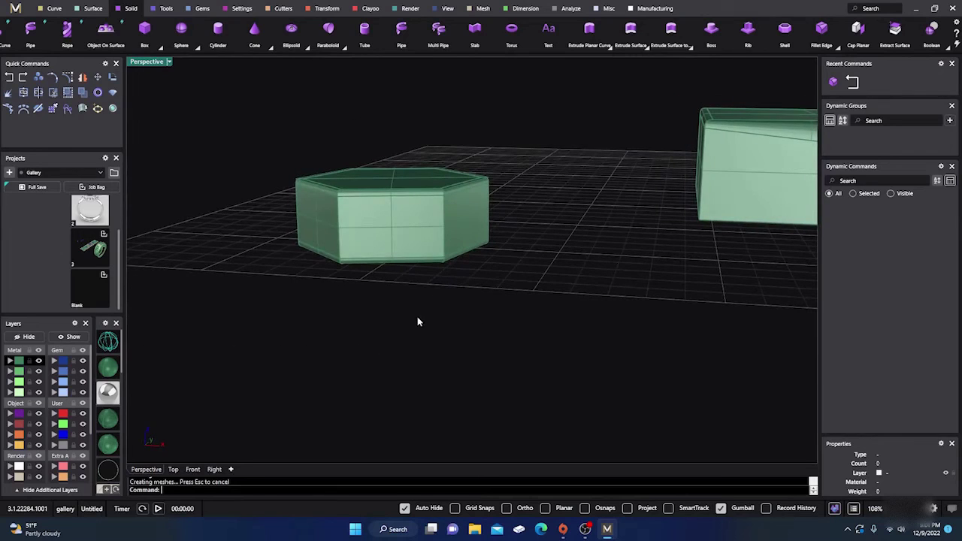
pyautogui.press('Return')
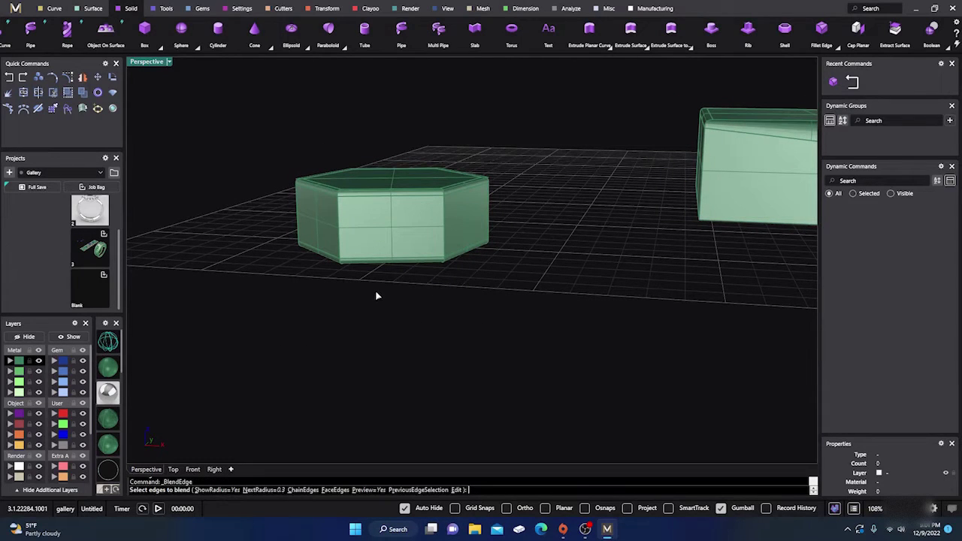
pyautogui.click(339, 226)
pyautogui.click(444, 223)
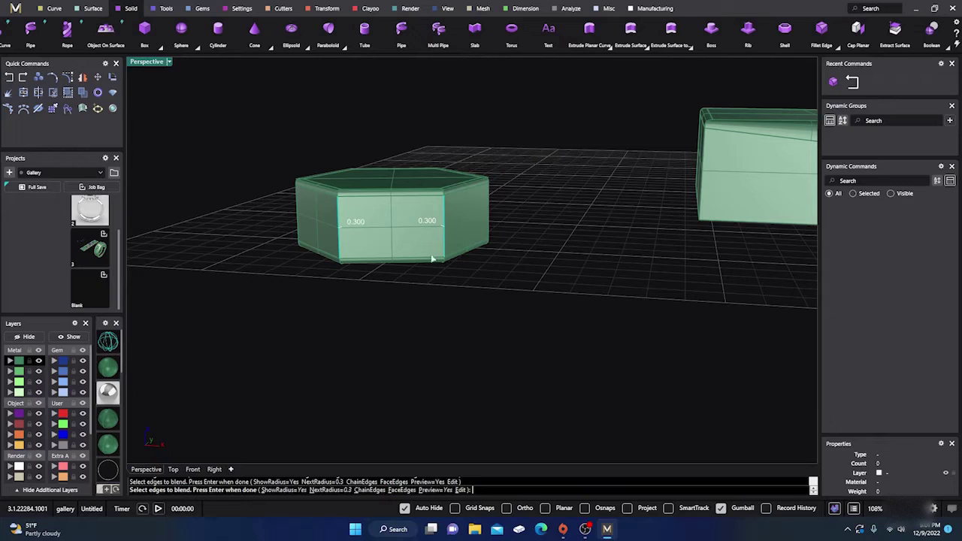
# Set the next radius to 1, add a third vertical edge of the hexagonal block and accept the edge selection to apply the blend
pyautogui.click(331, 490)
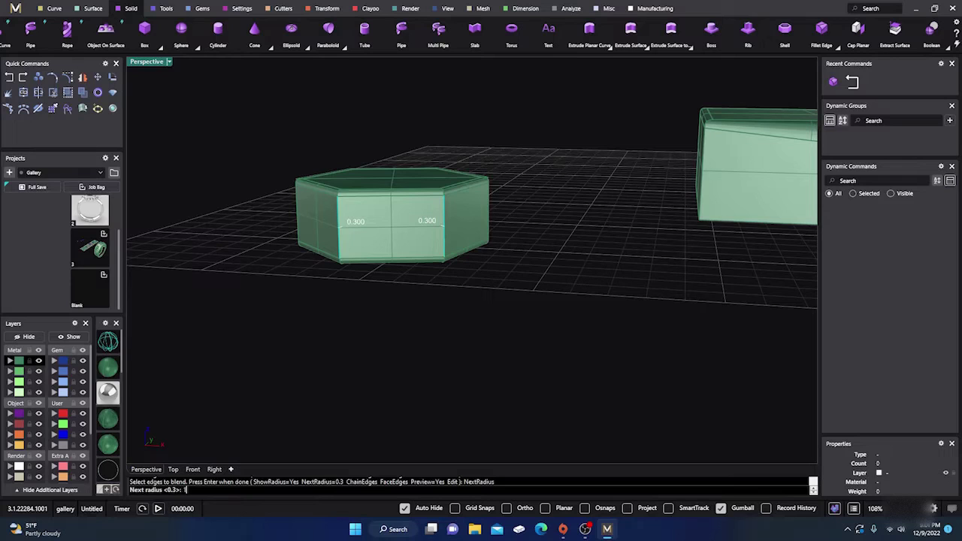
pyautogui.press('Return')
pyautogui.moveTo(340, 328); pyautogui.dragTo(256, 234, button='right')
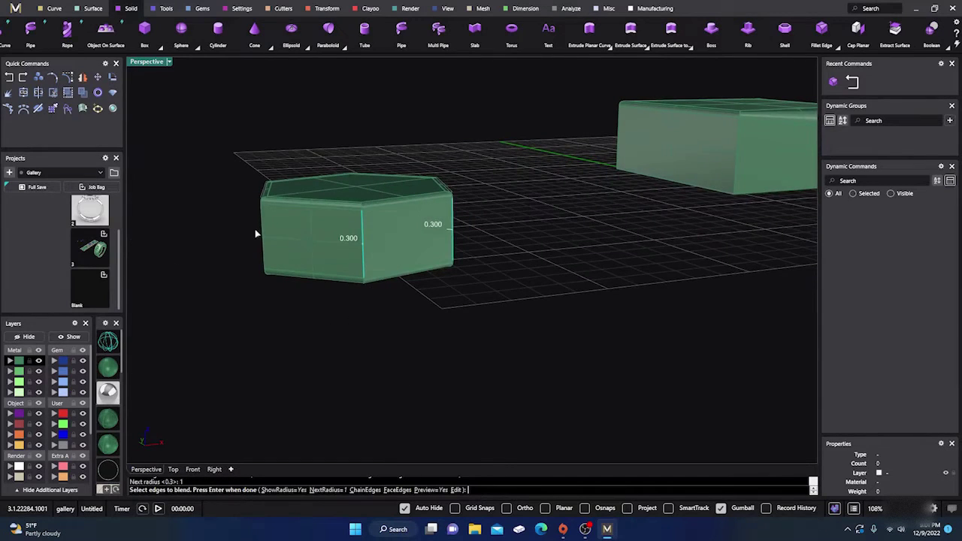
pyautogui.click(262, 234)
pyautogui.press('Return')
pyautogui.moveTo(436, 368); pyautogui.dragTo(449, 384, button='right')
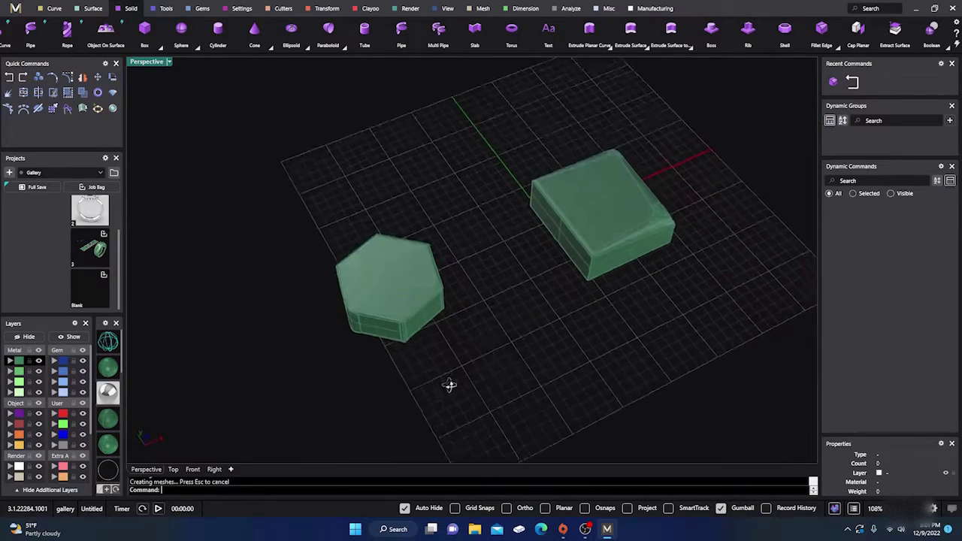
pyautogui.scroll(10, 371, 327)
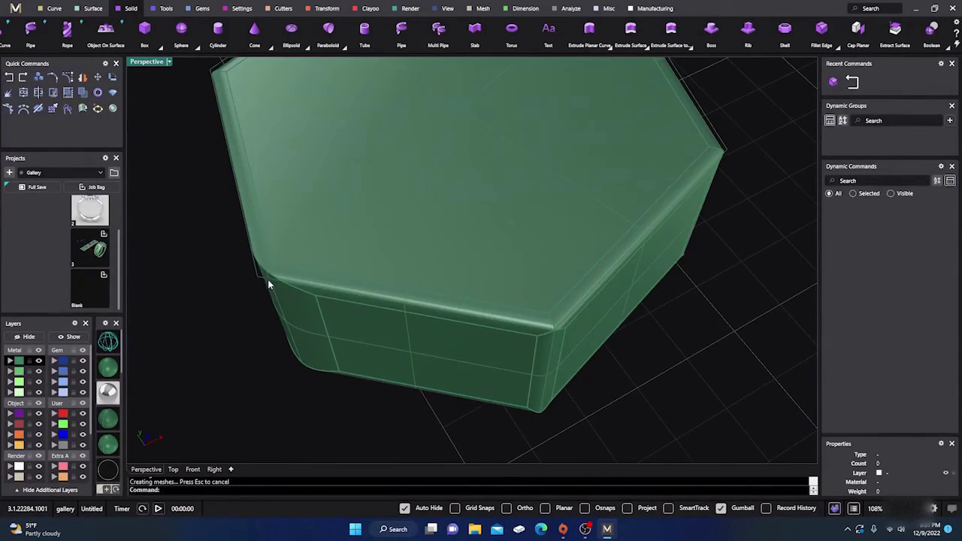
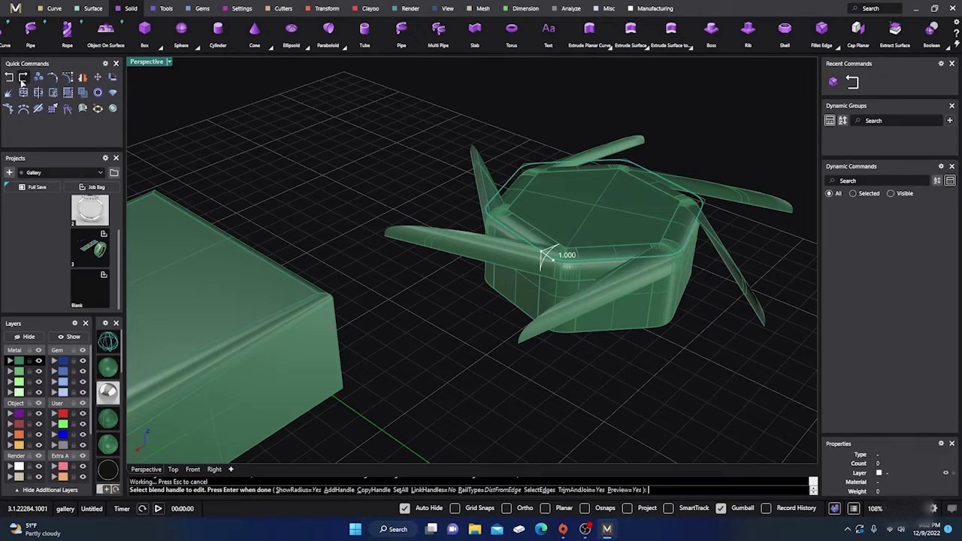
# Abort the pending Blend Edge command and undo the hexagonal block's earlier blends to restore its sharp edges
pyautogui.click(10, 80)
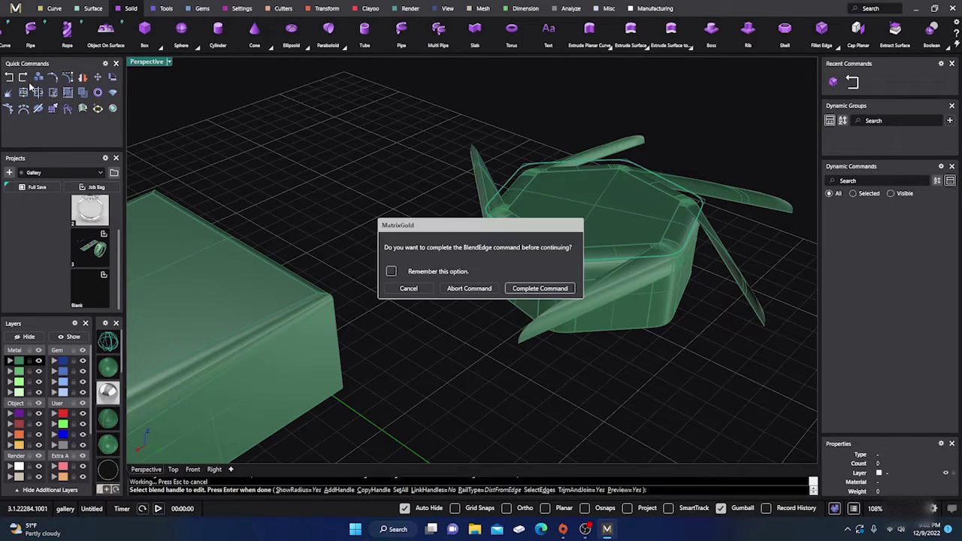
pyautogui.click(463, 289)
pyautogui.moveTo(542, 228); pyautogui.dragTo(488, 278, button='right')
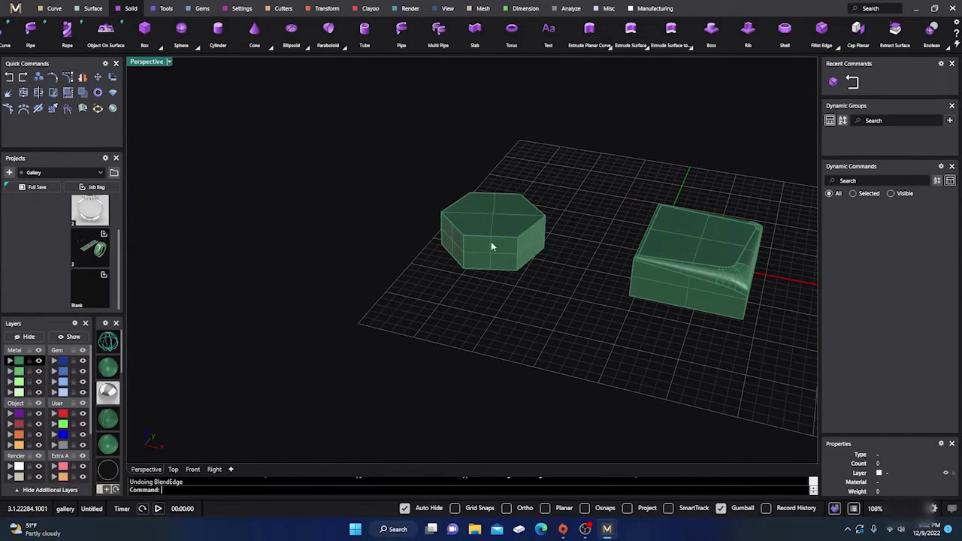
# Restart Blend Edge with a radius of 1, select all six vertical edges of the hexagonal block and accept the selection
pyautogui.scroll(3, 484, 258)
pyautogui.press('Return')
pyautogui.click(447, 240)
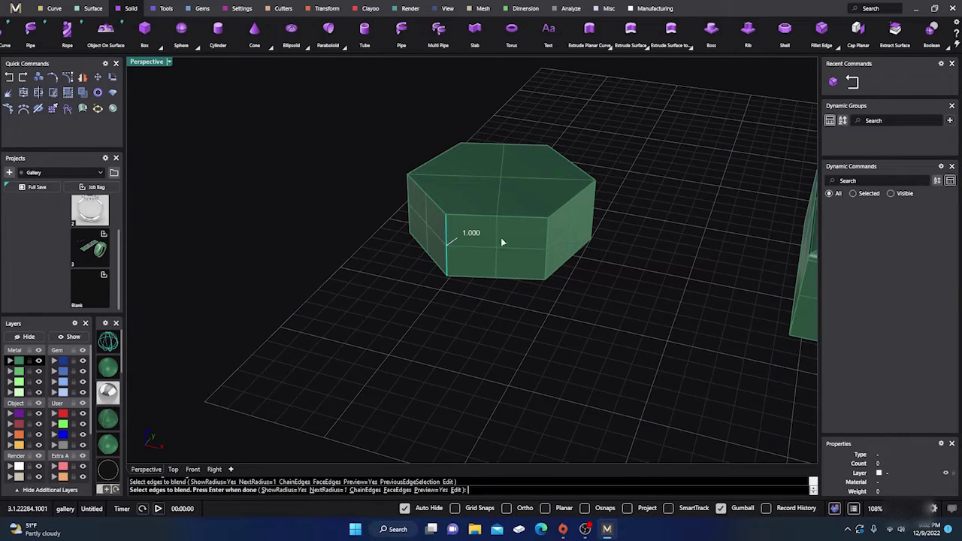
pyautogui.click(549, 244)
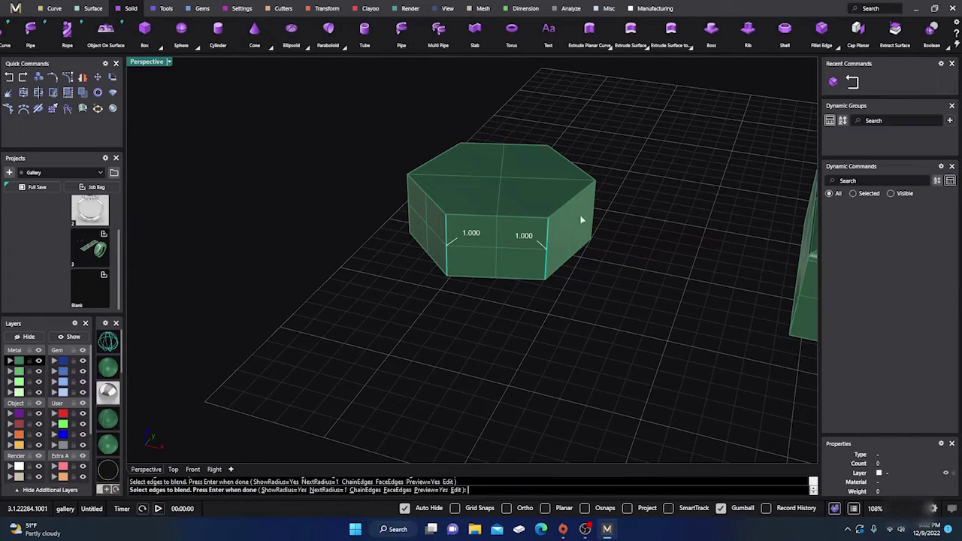
pyautogui.click(595, 207)
pyautogui.click(406, 197)
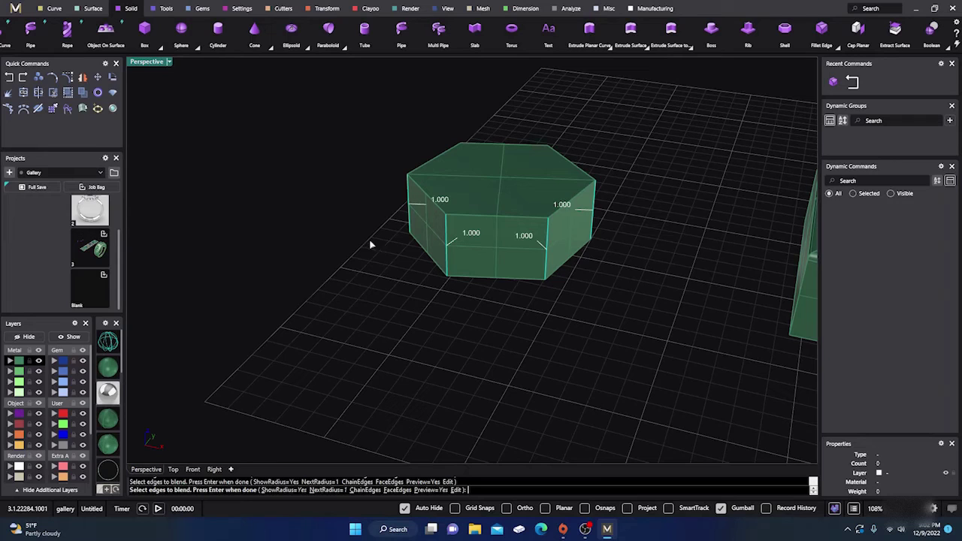
pyautogui.moveTo(371, 242); pyautogui.dragTo(522, 269, button='right')
pyautogui.click(261, 287)
pyautogui.click(318, 292)
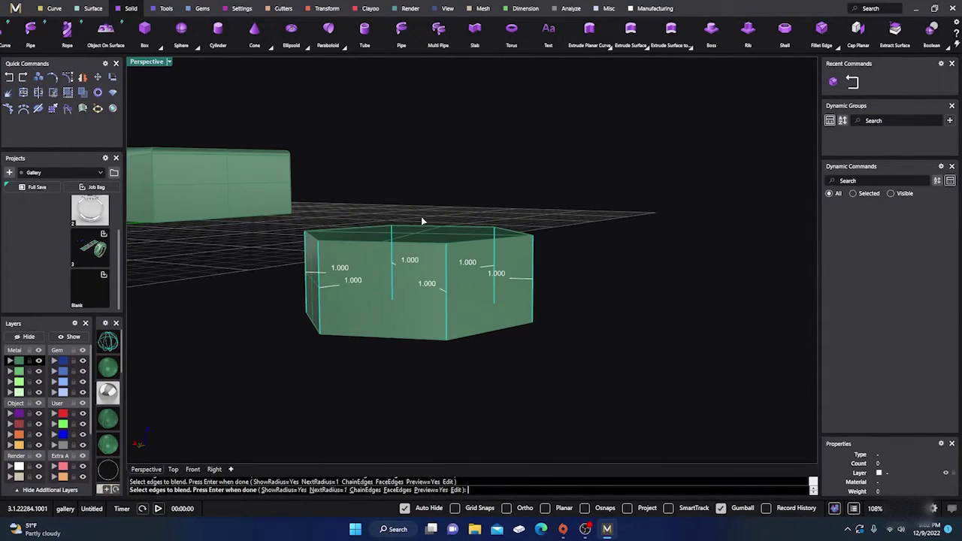
pyautogui.moveTo(423, 218); pyautogui.dragTo(376, 329, button='right')
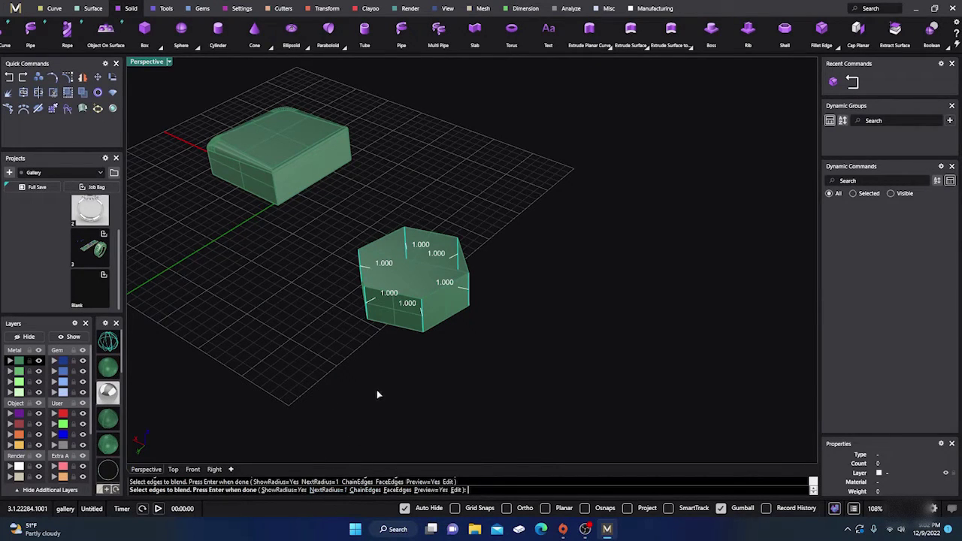
pyautogui.press('Return')
pyautogui.moveTo(389, 387); pyautogui.dragTo(381, 342, button='right')
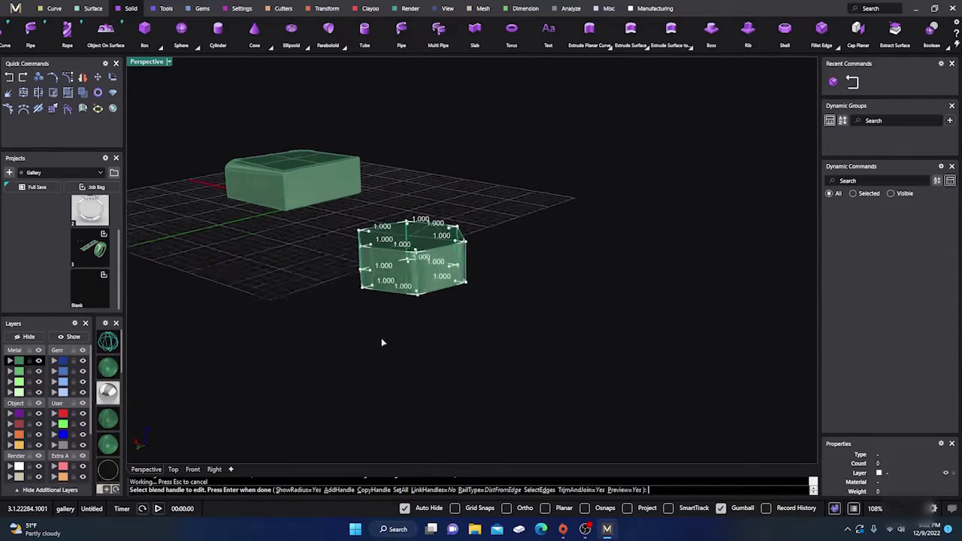
pyautogui.scroll(4, 402, 259)
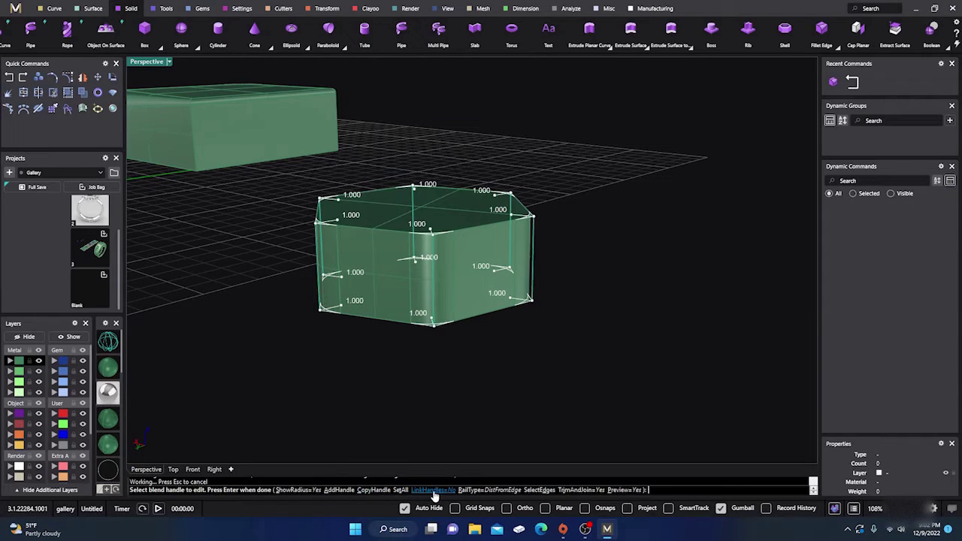
# Set the radius of all blend handles on the vertical edges to 0.3 with SetAll
pyautogui.click(400, 490)
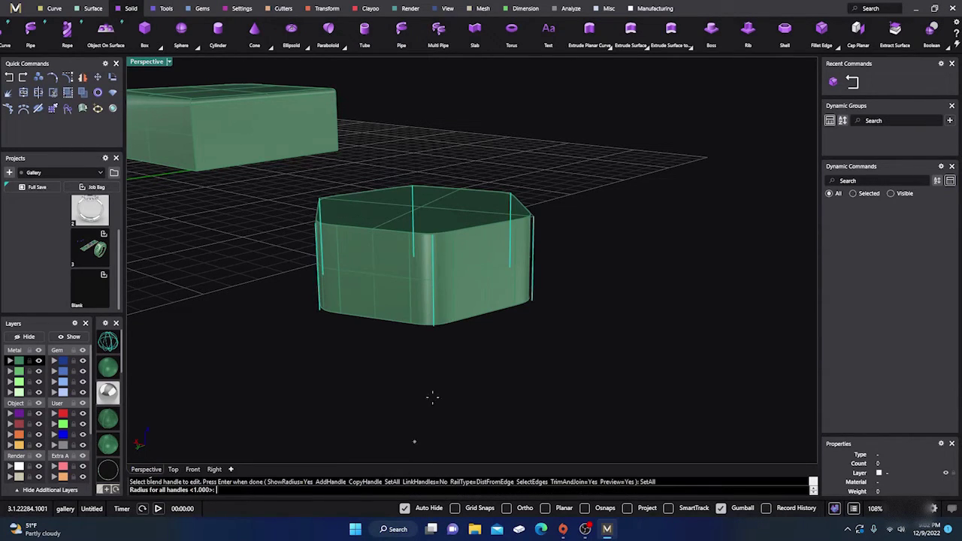
pyautogui.moveTo(432, 397); pyautogui.dragTo(461, 354, button='right')
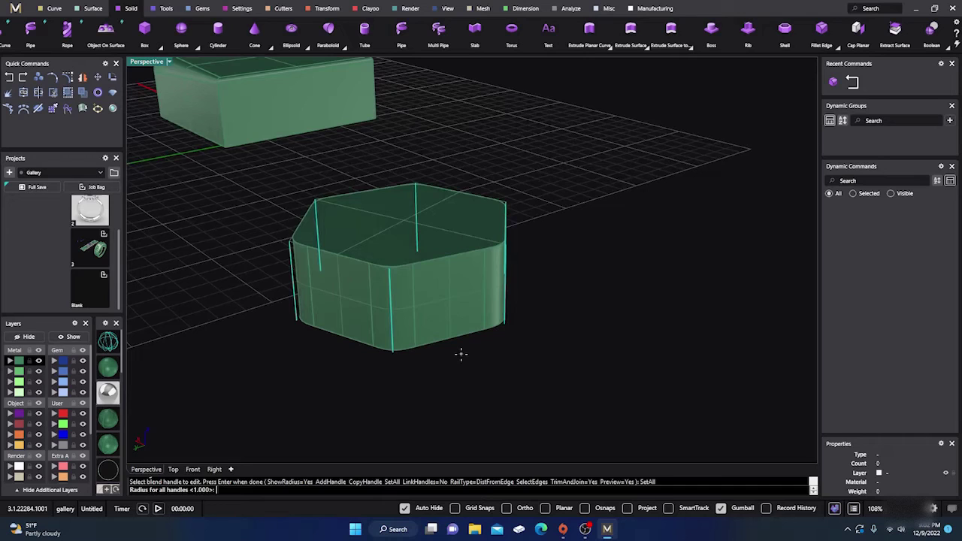
pyautogui.click(210, 491)
pyautogui.write('.3')
pyautogui.press('Return')
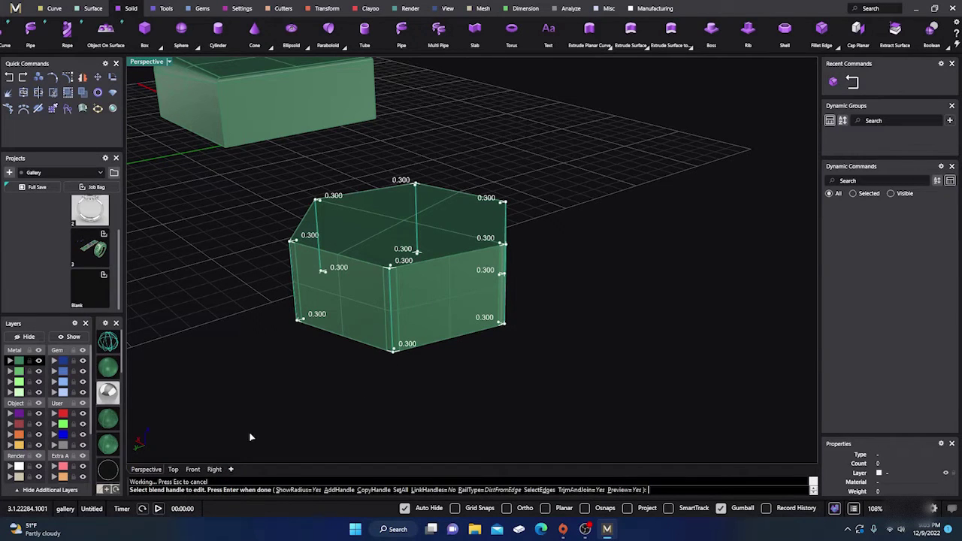
# Set all blend handles to a radius of 0.2 with SetAll and apply the blend to the vertical edges
pyautogui.click(400, 489)
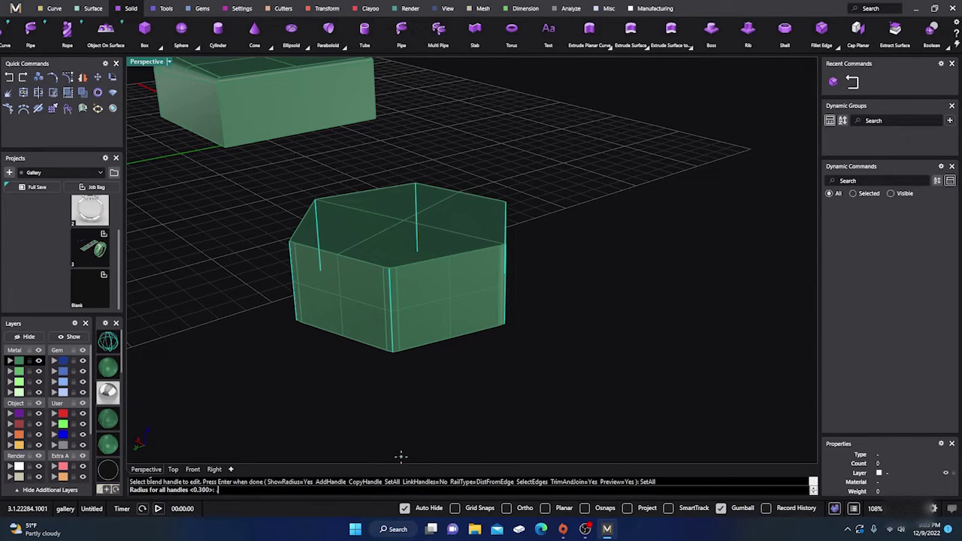
pyautogui.write('.2')
pyautogui.press('Return')
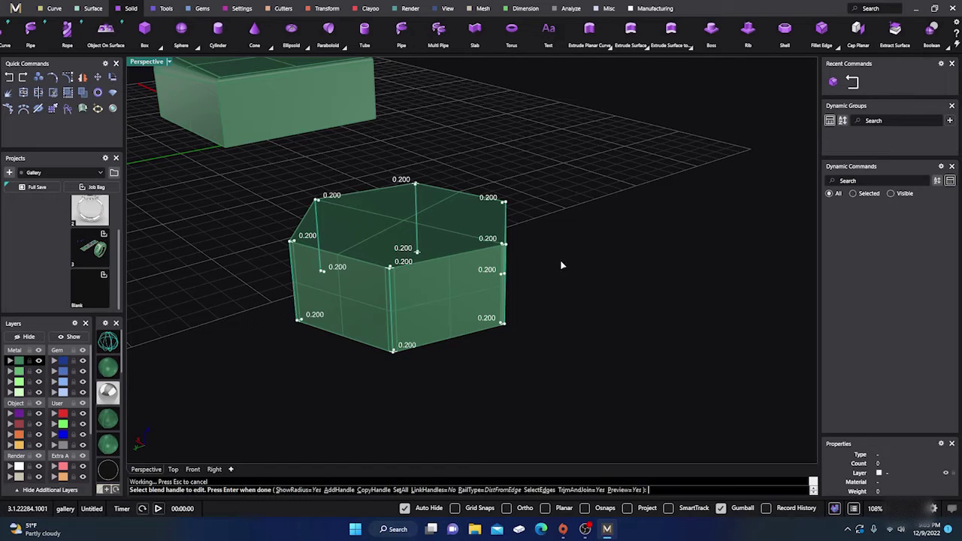
pyautogui.press('Return')
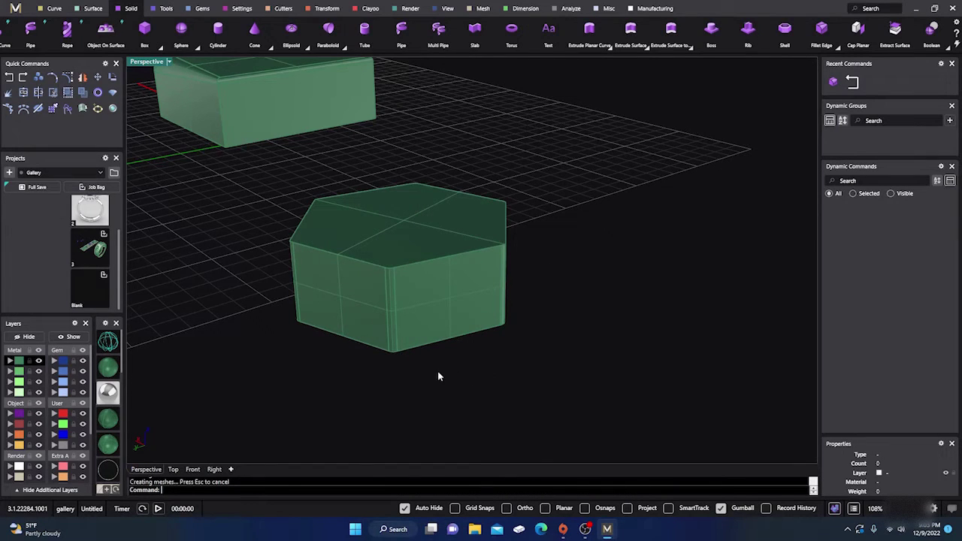
# Restart Blend Edge with a radius of 0.2 and select three adjoining straight edges of the hexagonal block's top face
pyautogui.scroll(2, 439, 377)
pyautogui.moveTo(434, 382); pyautogui.dragTo(324, 336, button='right')
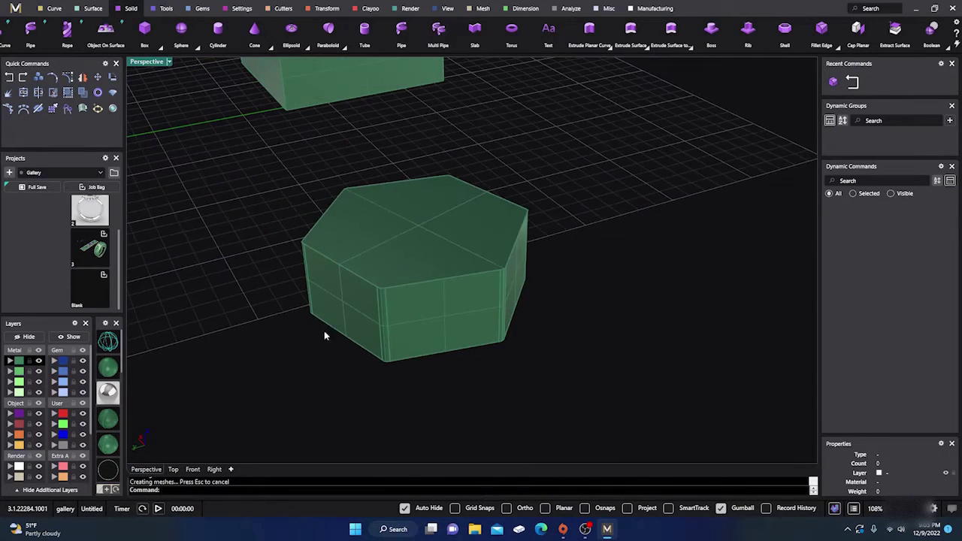
pyautogui.press('Return')
pyautogui.click(335, 261)
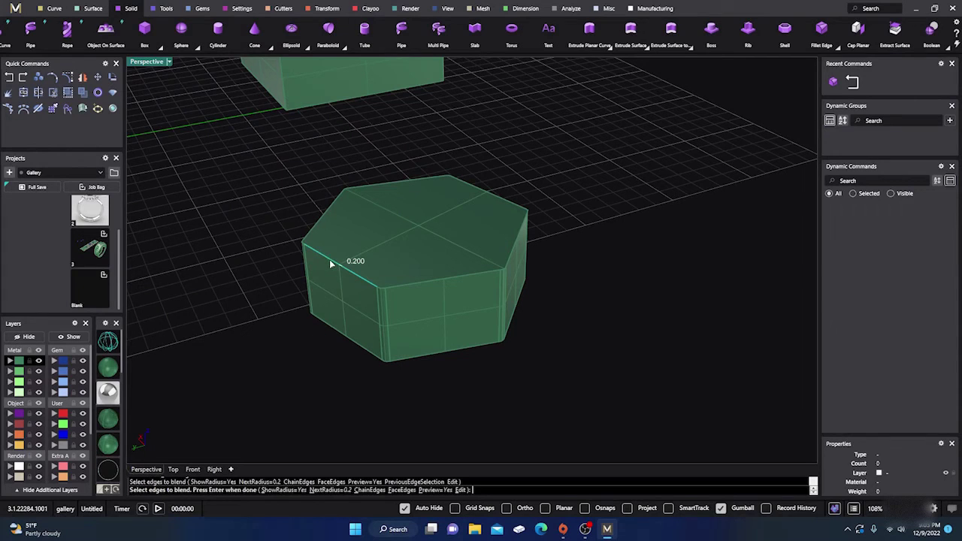
pyautogui.click(325, 215)
pyautogui.click(380, 187)
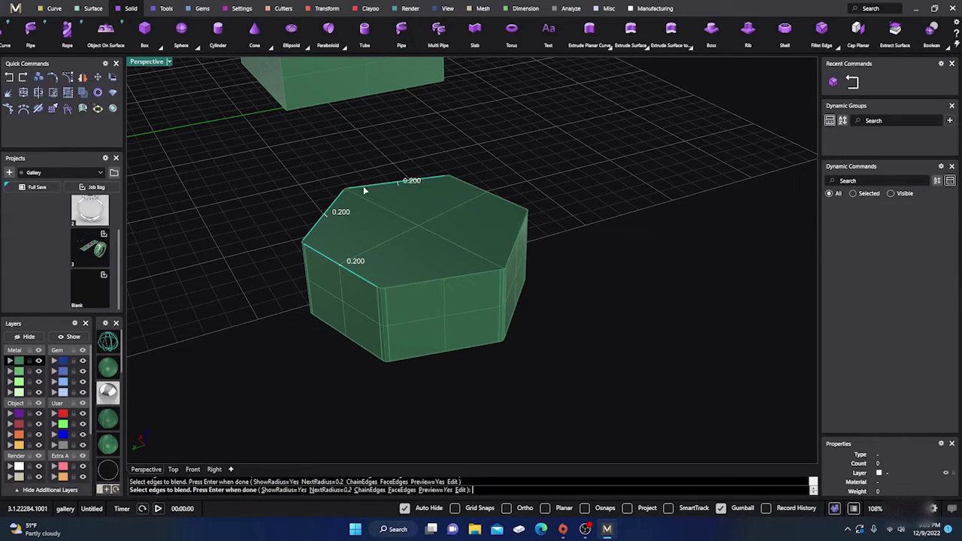
pyautogui.scroll(4, 345, 191)
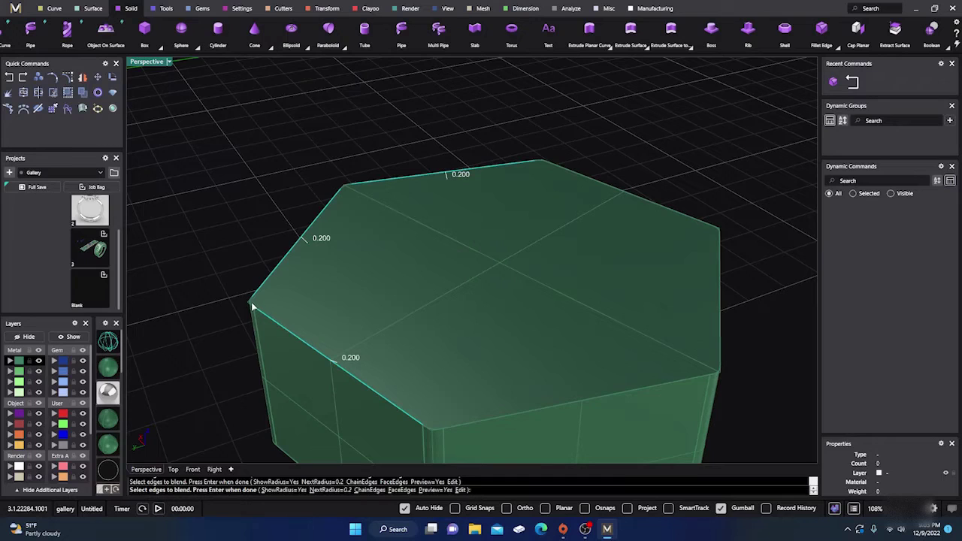
# Add the small rounded corner edges and the remaining straight top edges to the 0.2 blend selection, completing the loop
pyautogui.click(253, 305)
pyautogui.click(347, 189)
pyautogui.click(583, 175)
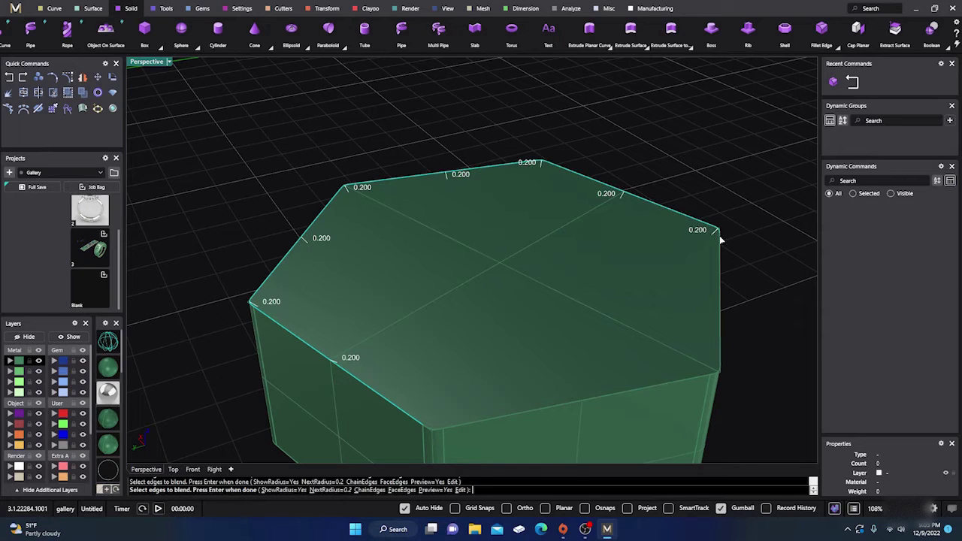
pyautogui.click(719, 260)
pyautogui.scroll(-5, 720, 258)
pyautogui.scroll(5, 696, 273)
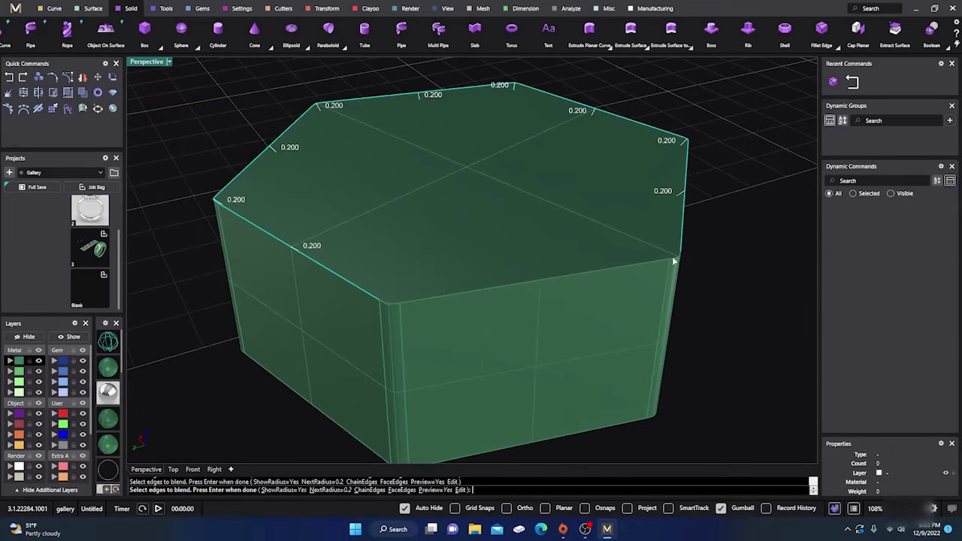
pyautogui.click(645, 266)
pyautogui.click(595, 275)
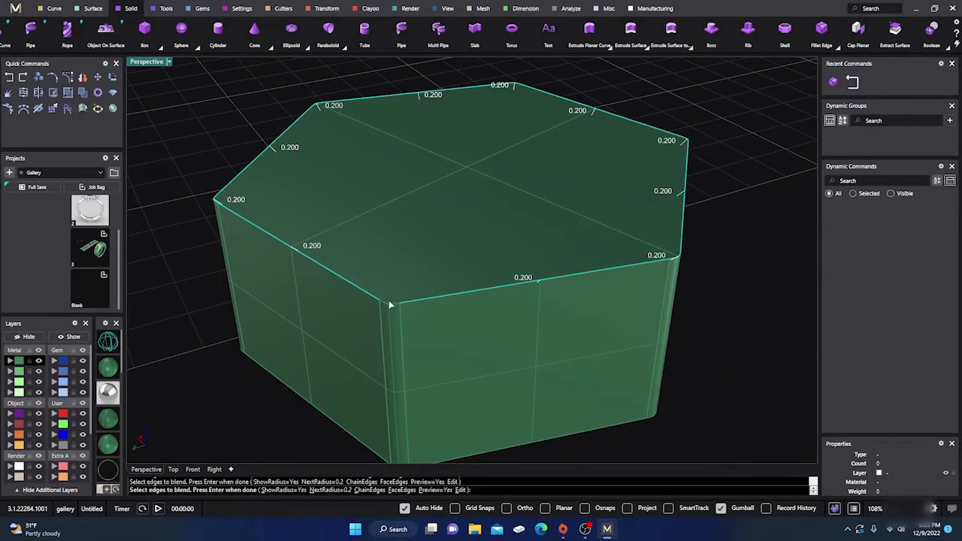
# Accept the selected top edges, apply the 0.2 blend to the hexagonal block and inspect a rounded top corner up close
pyautogui.press('Return')
pyautogui.scroll(-2, 367, 299)
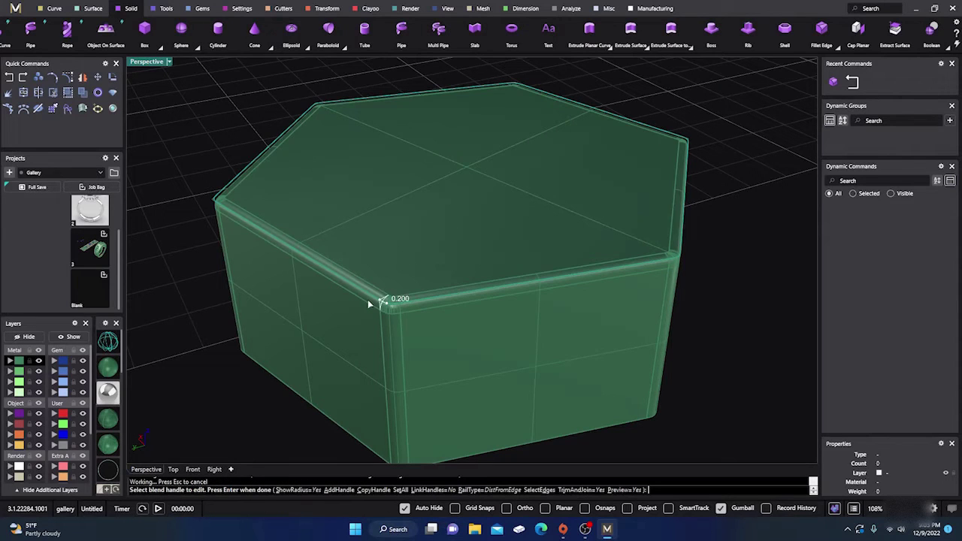
pyautogui.scroll(-2, 443, 339)
pyautogui.press('Return')
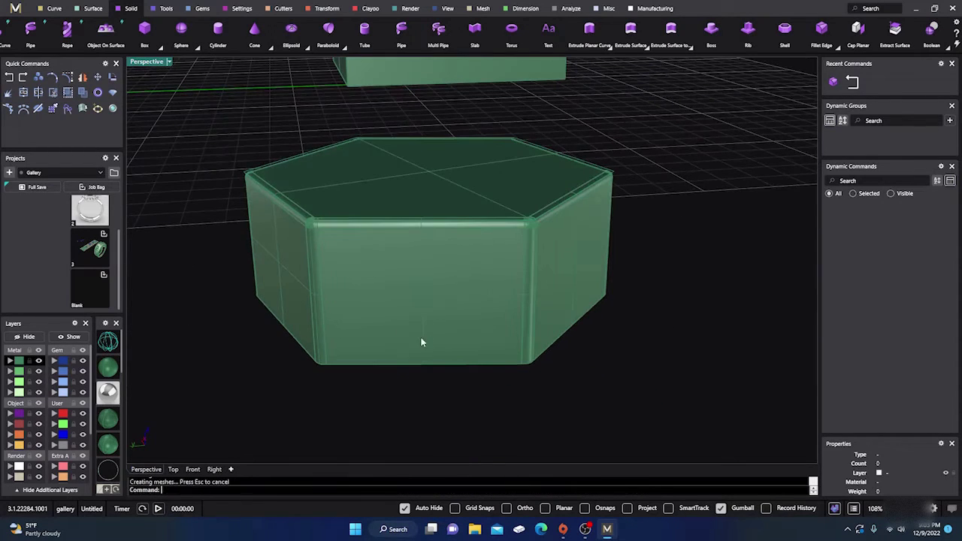
pyautogui.scroll(3, 350, 301)
pyautogui.scroll(3, 348, 332)
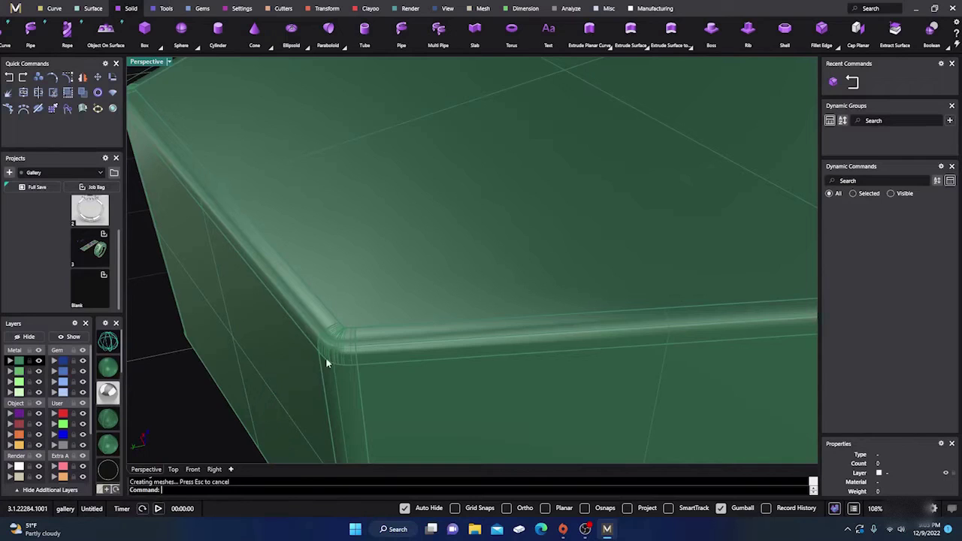
pyautogui.scroll(-3, 353, 331)
pyautogui.scroll(-2, 528, 331)
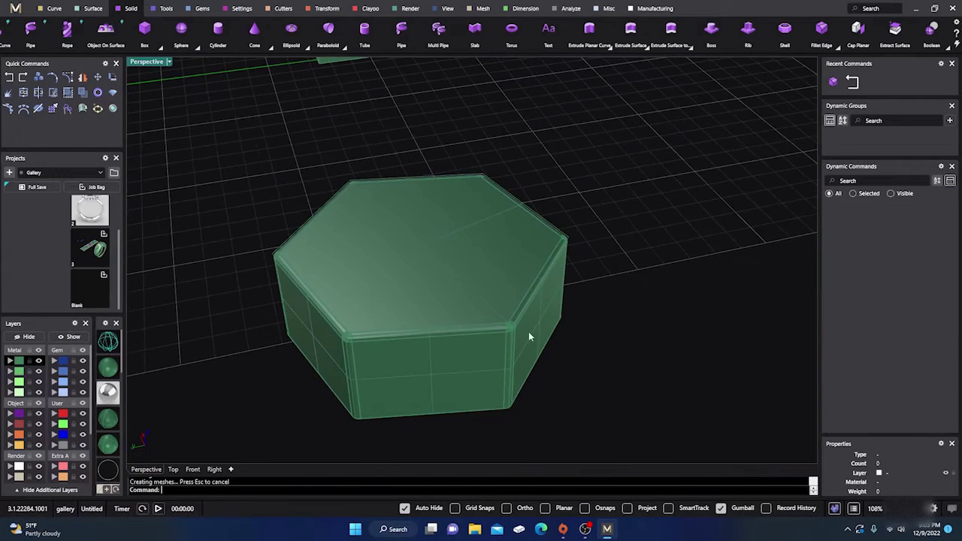
# Blend all edges of the hexagonal block's bottom face with a 0.2 radius, selecting them with the FaceEdges option
pyautogui.moveTo(528, 332); pyautogui.dragTo(482, 390, button='right')
pyautogui.scroll(4, 478, 393)
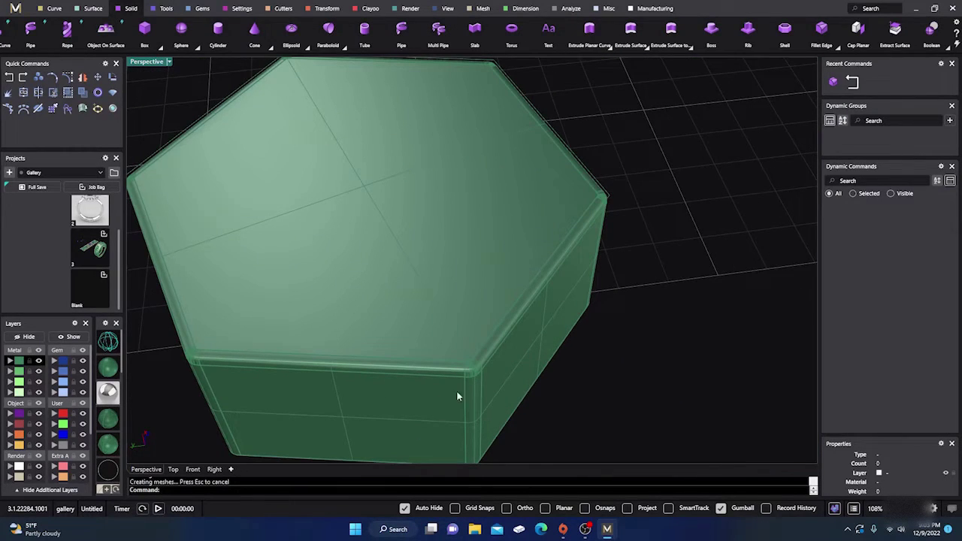
pyautogui.scroll(-5, 526, 351)
pyautogui.moveTo(550, 376); pyautogui.dragTo(396, 319, button='right')
pyautogui.scroll(-2, 466, 360)
pyautogui.rightClick(492, 339)
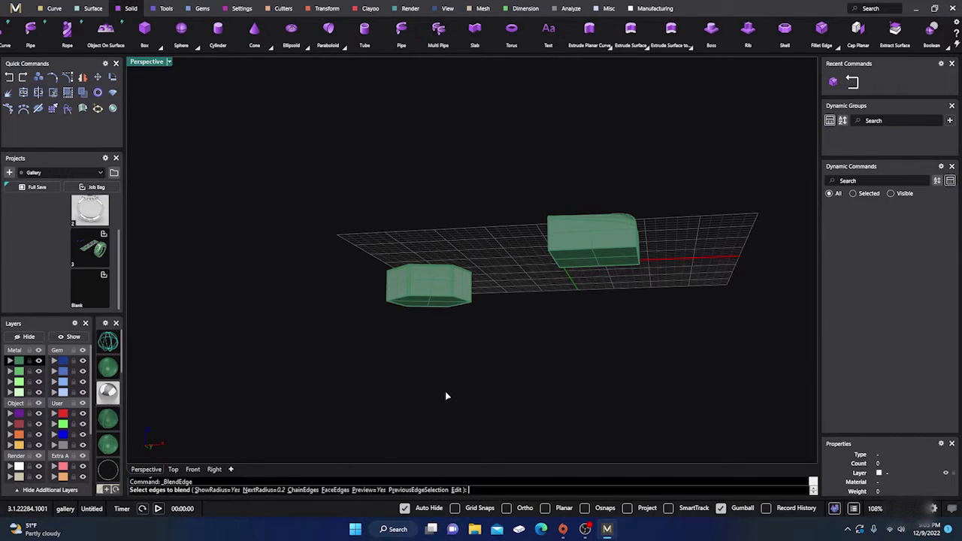
pyautogui.moveTo(445, 391); pyautogui.dragTo(435, 346, button='right')
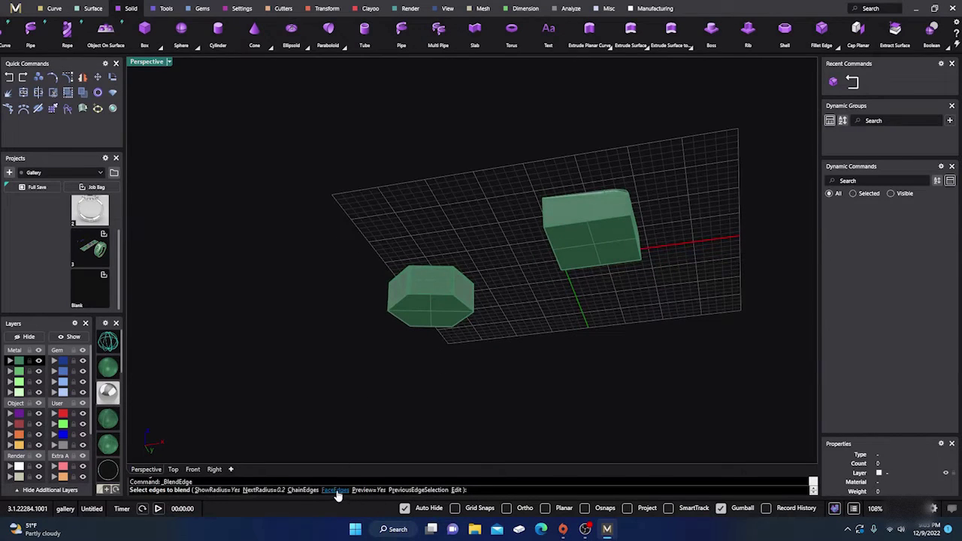
pyautogui.click(335, 491)
pyautogui.click(438, 304)
pyautogui.rightClick(436, 314)
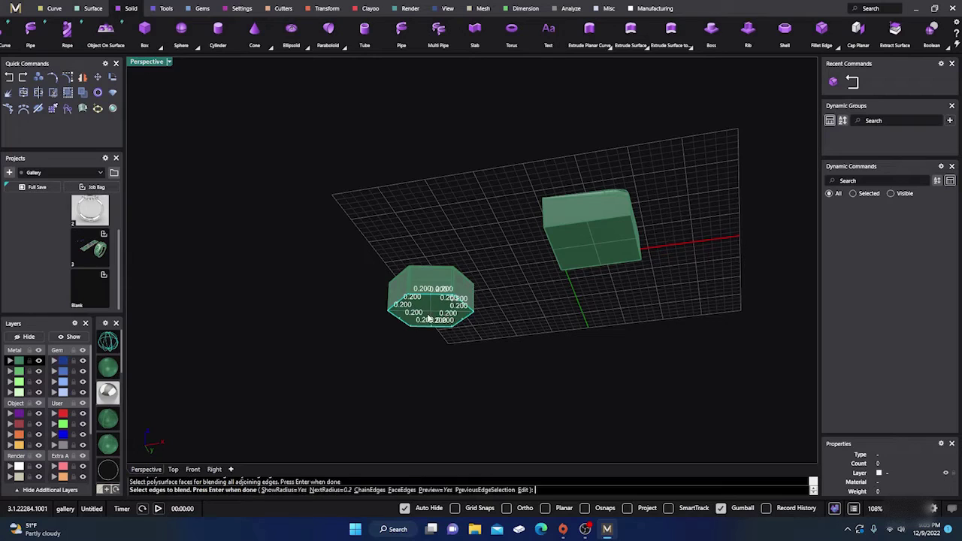
pyautogui.rightClick(425, 354)
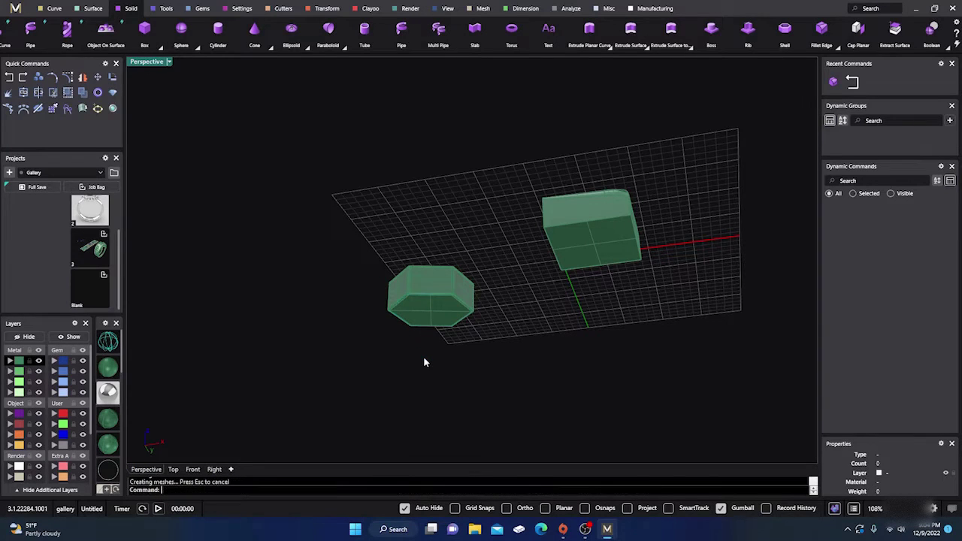
# Start Blend Edge on one lower edge of the rectangular block and set all handles to a radius of 1
pyautogui.moveTo(423, 356); pyautogui.dragTo(431, 364, button='right')
pyautogui.rightClick(431, 368)
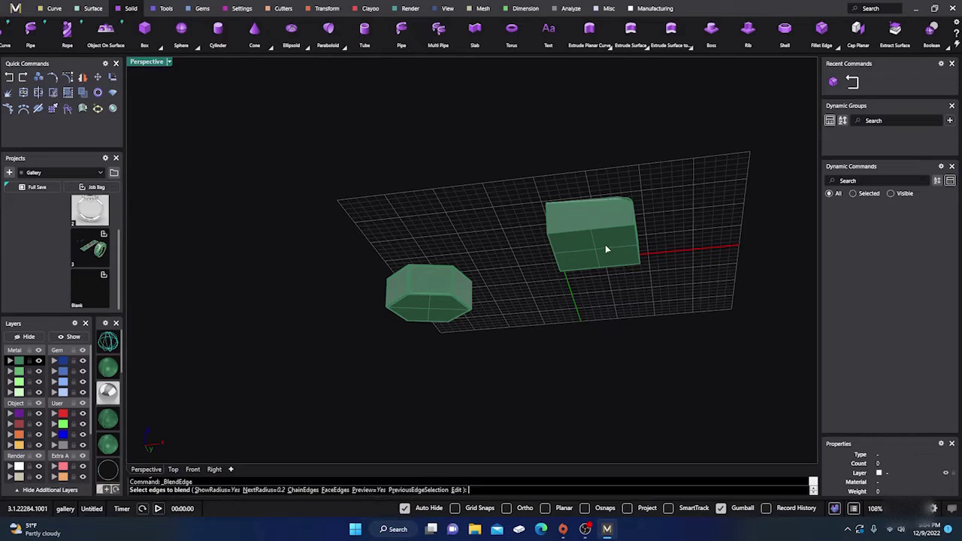
pyautogui.click(588, 231)
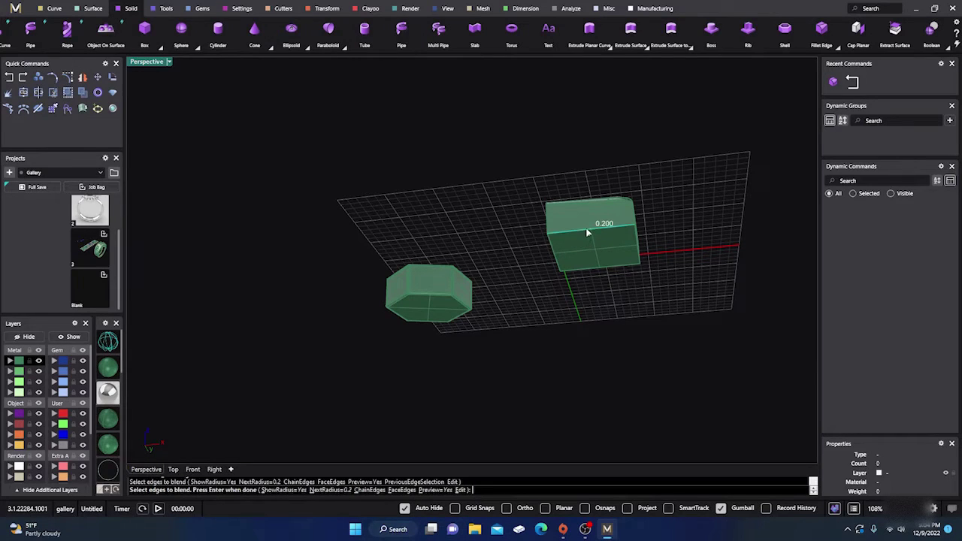
pyautogui.rightClick(570, 267)
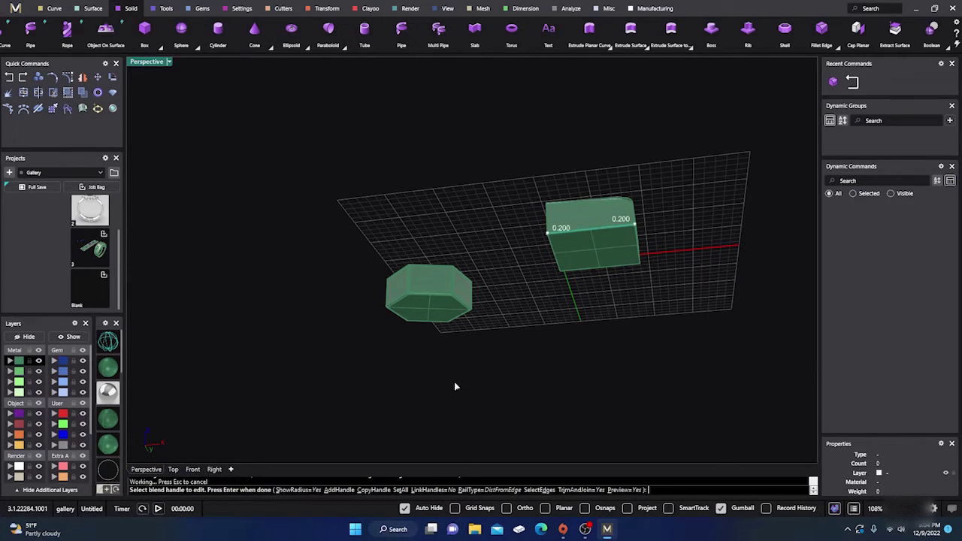
pyautogui.scroll(5, 579, 234)
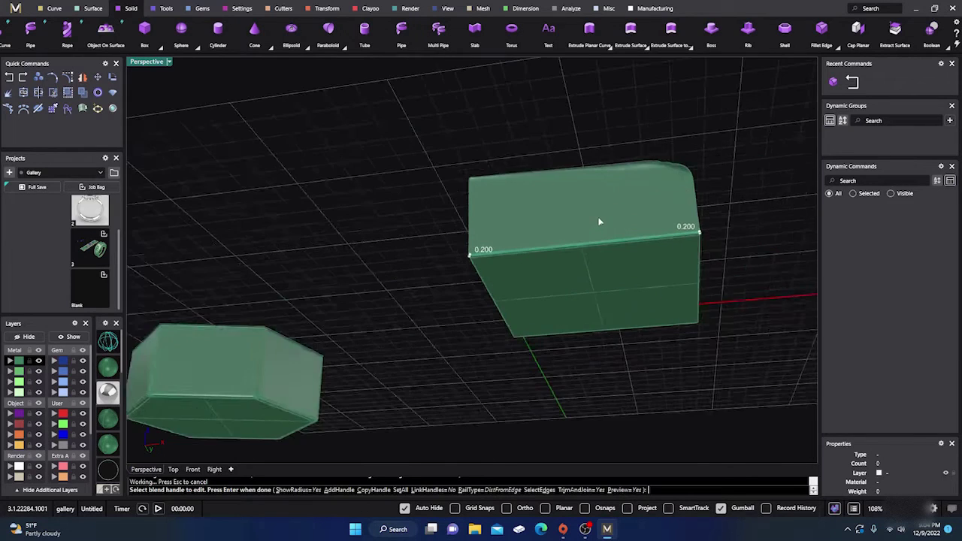
pyautogui.scroll(-4, 569, 249)
pyautogui.moveTo(569, 249); pyautogui.dragTo(434, 323, button='right')
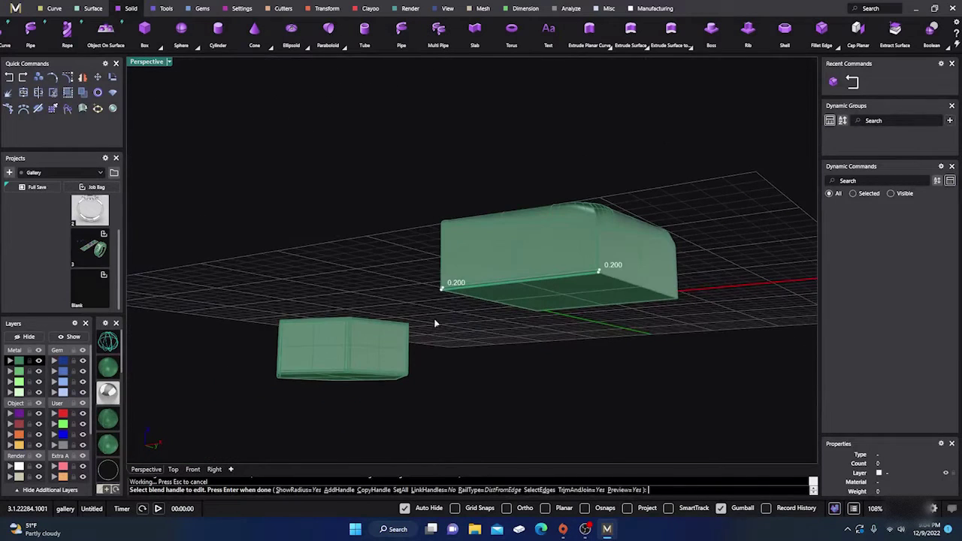
pyautogui.click(401, 489)
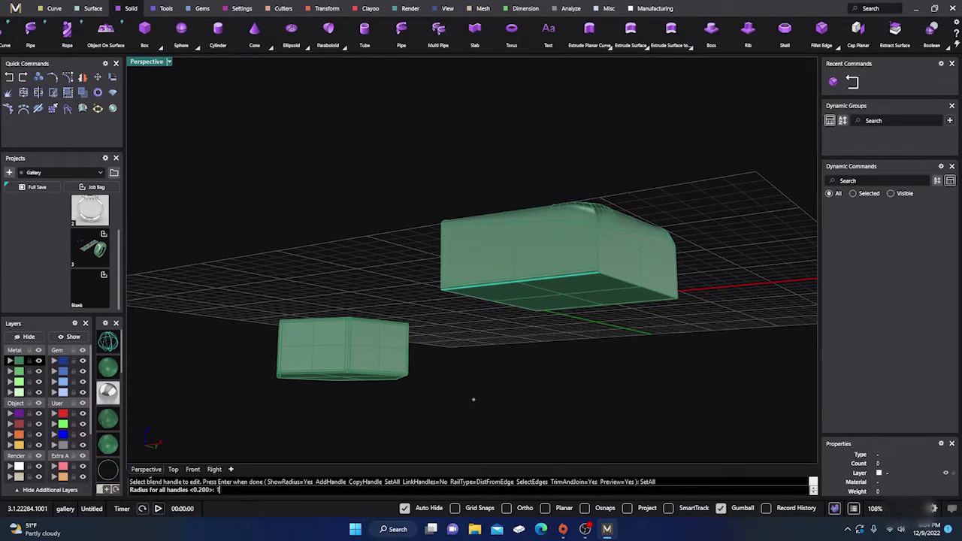
pyautogui.press('Return')
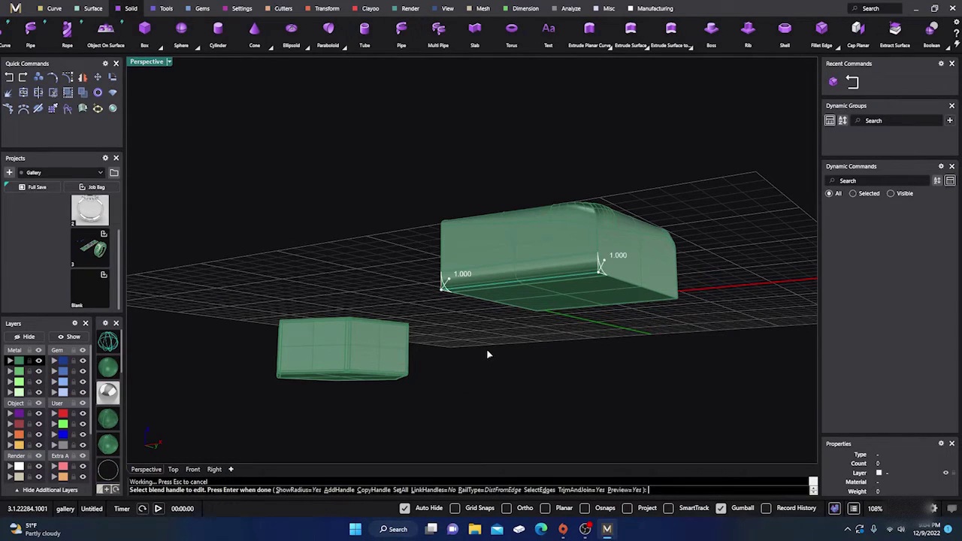
# Add three radius-1 blend handles around the middle of the rectangular block's lower edge
pyautogui.click(342, 496)
pyautogui.moveTo(387, 427); pyautogui.dragTo(569, 372, button='right')
pyautogui.scroll(3, 621, 309)
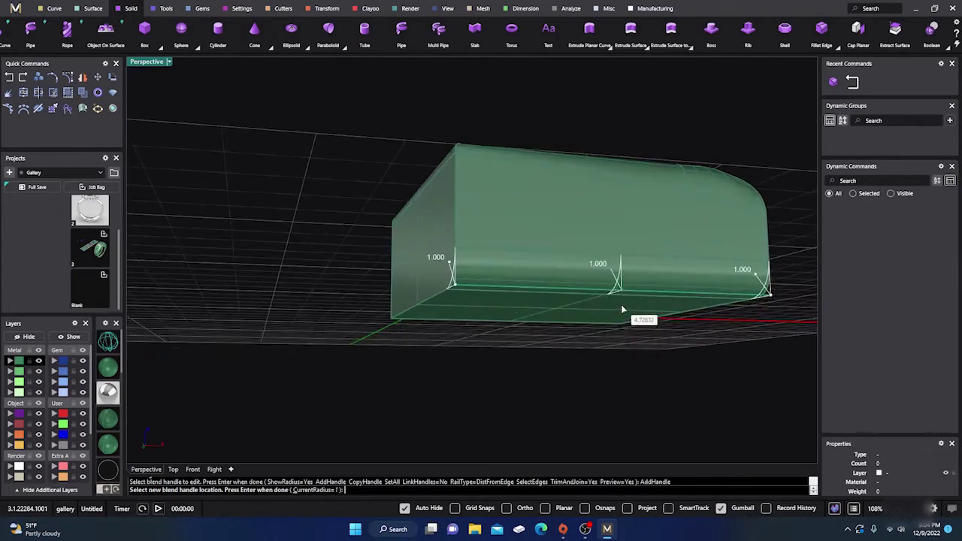
pyautogui.click(630, 302)
pyautogui.click(586, 303)
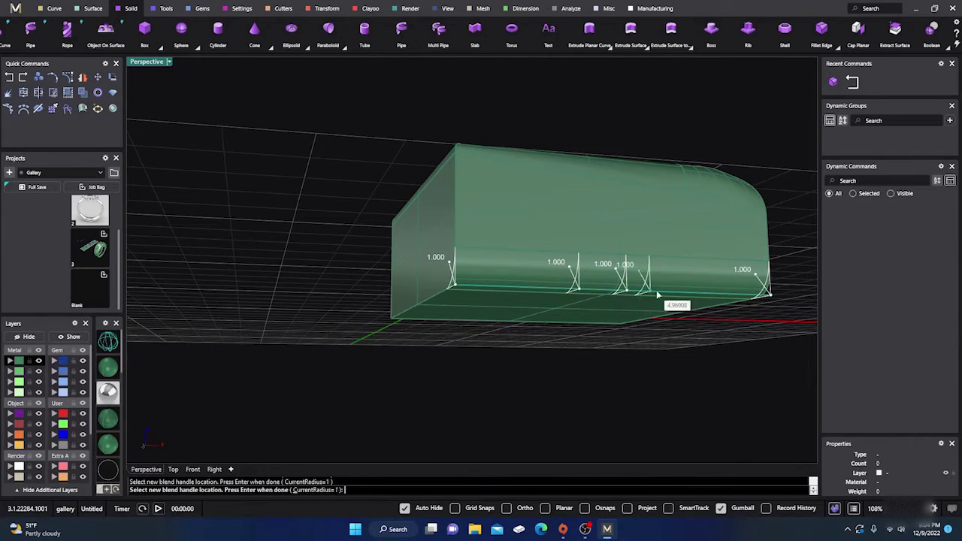
pyautogui.click(673, 295)
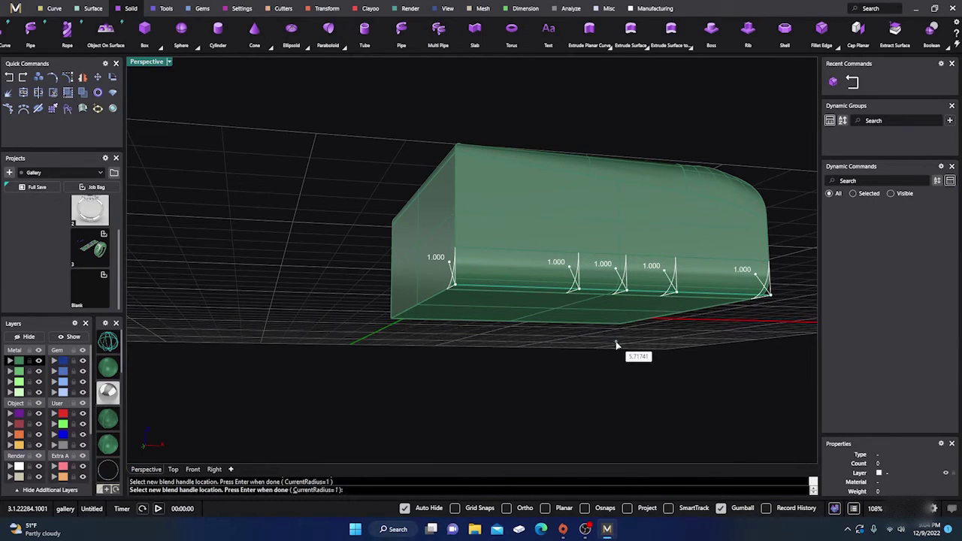
pyautogui.press('Return')
# Reduce the two outer added handles to radii of about 0.563 and 0.559 and apply the variable-radius blend
pyautogui.moveTo(574, 335); pyautogui.dragTo(601, 337, button='right')
pyautogui.scroll(3, 605, 305)
pyautogui.click(600, 283)
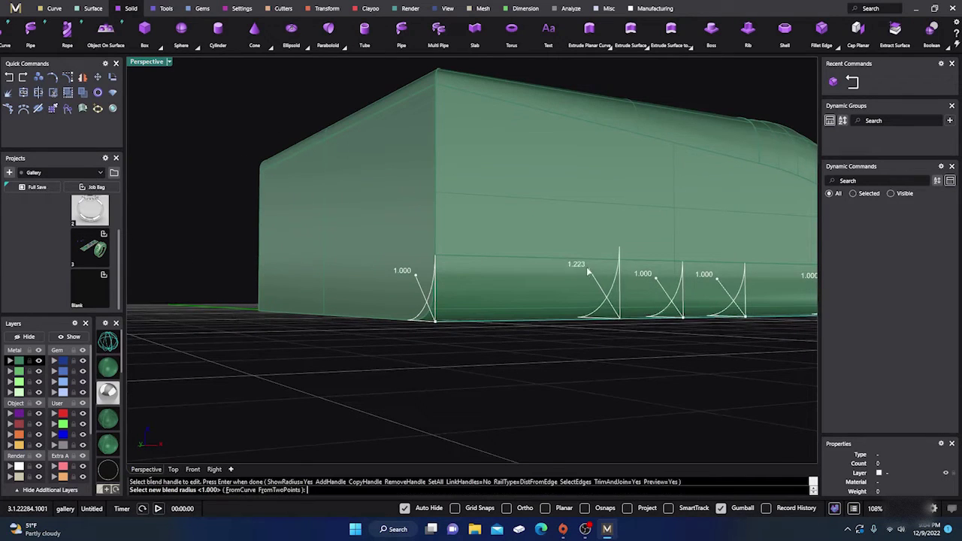
pyautogui.click(606, 294)
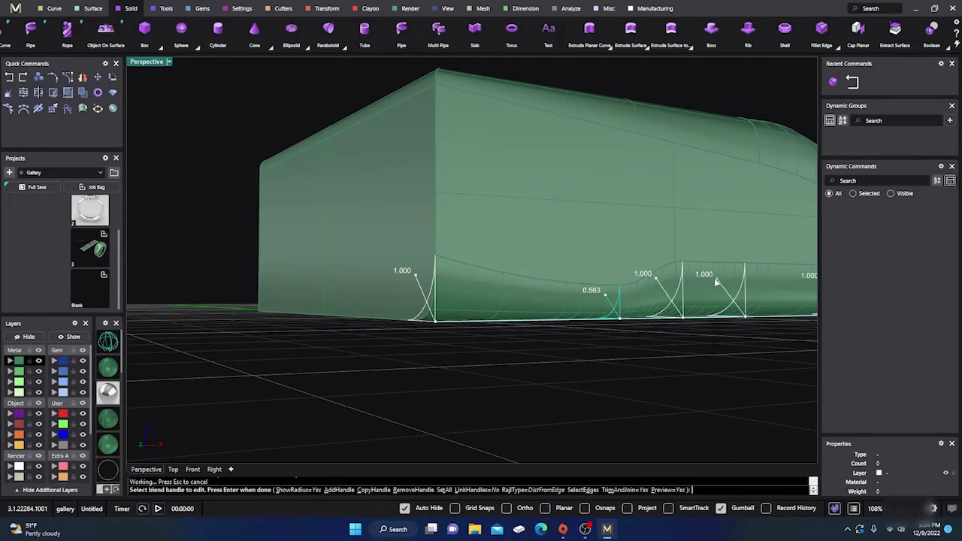
pyautogui.click(717, 284)
pyautogui.click(728, 298)
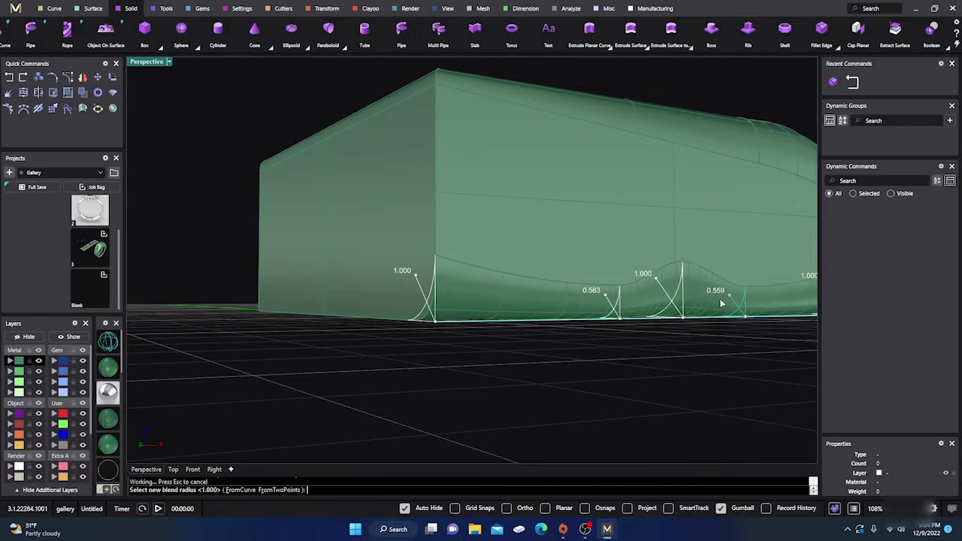
pyautogui.press('Return')
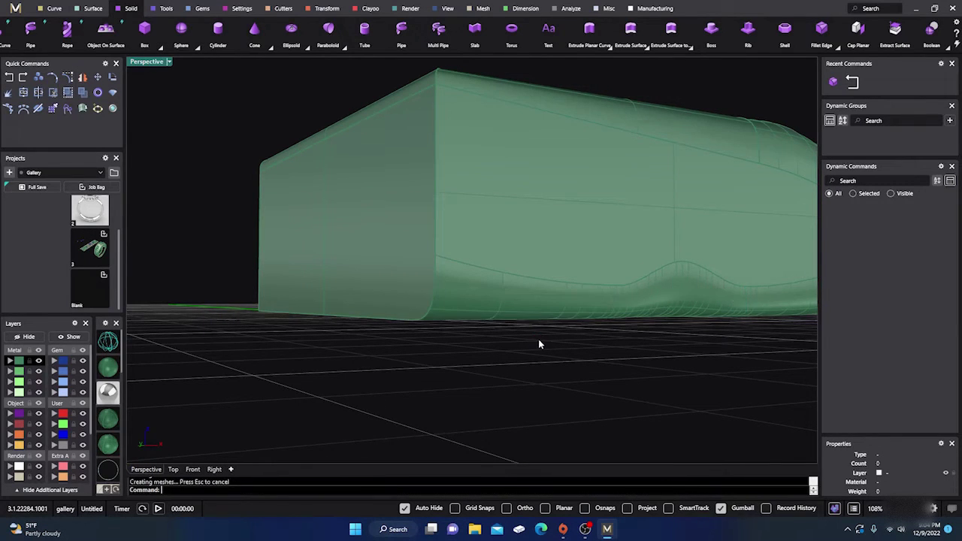
pyautogui.moveTo(539, 344); pyautogui.dragTo(587, 380, button='right')
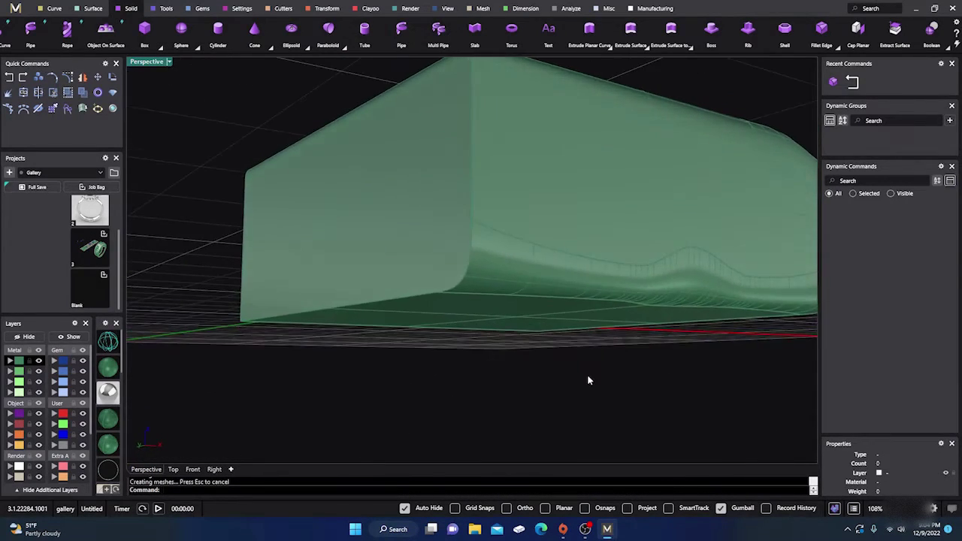
pyautogui.scroll(-5, 528, 363)
# Try a radius-1 blend on the edges adjoining the wavy blend, abort the command and undo the variable-radius blend
pyautogui.press('Return')
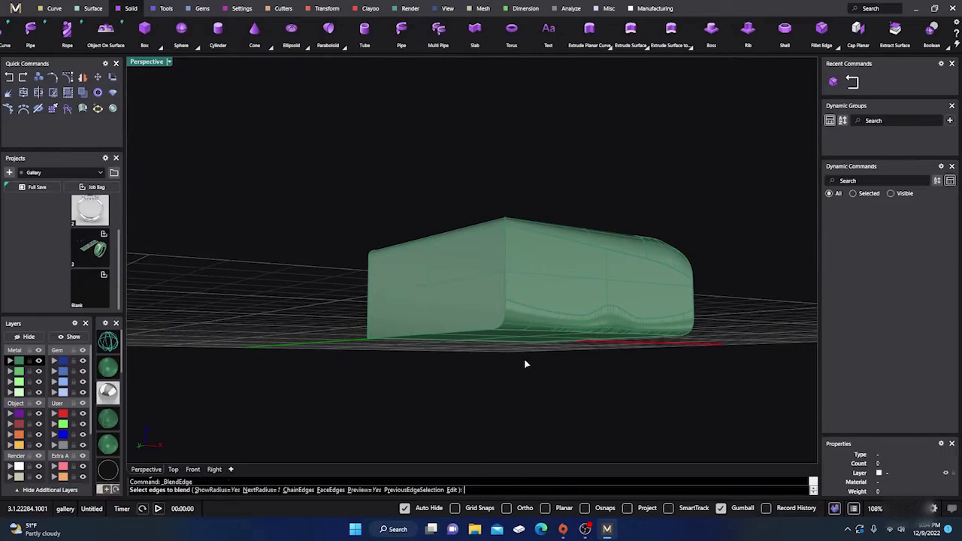
pyautogui.click(421, 490)
pyautogui.moveTo(529, 344); pyautogui.dragTo(728, 287)
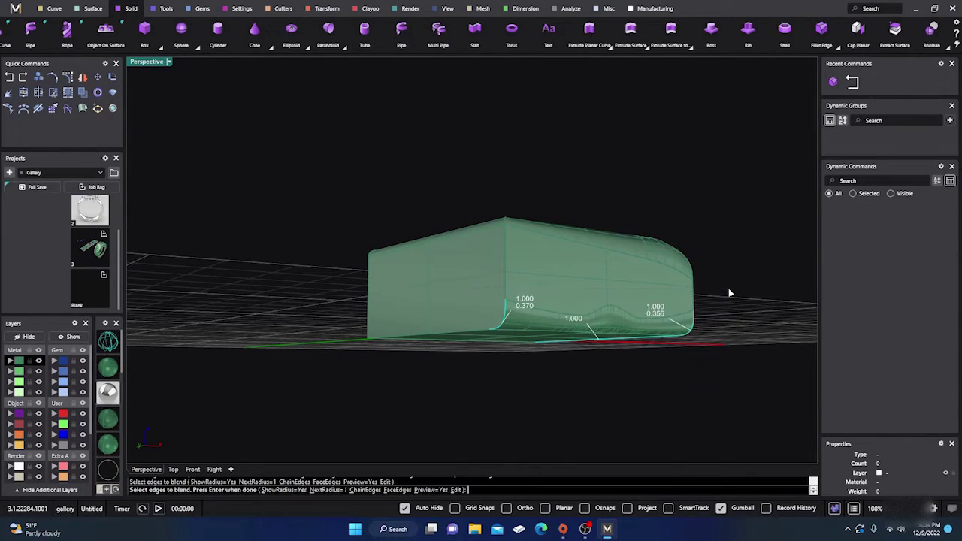
pyautogui.click(9, 80)
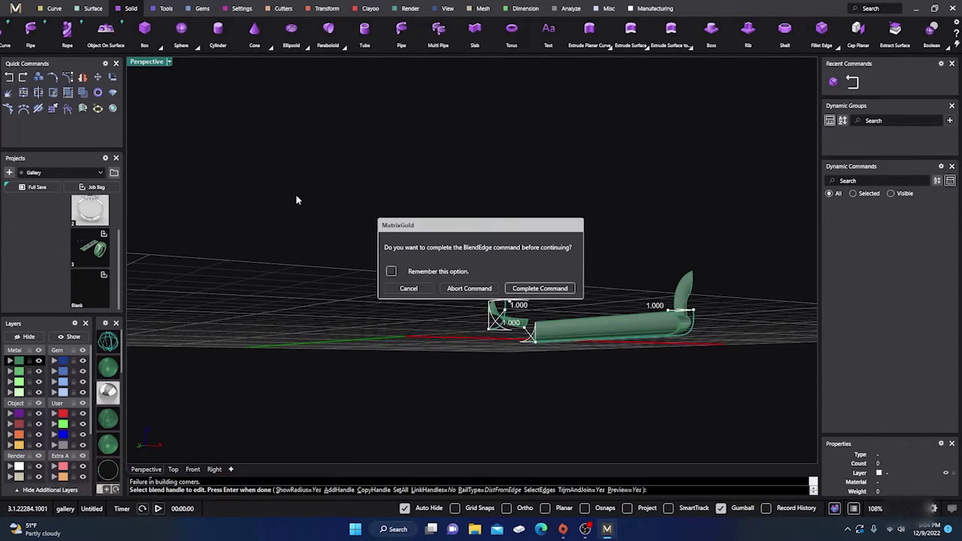
pyautogui.click(470, 290)
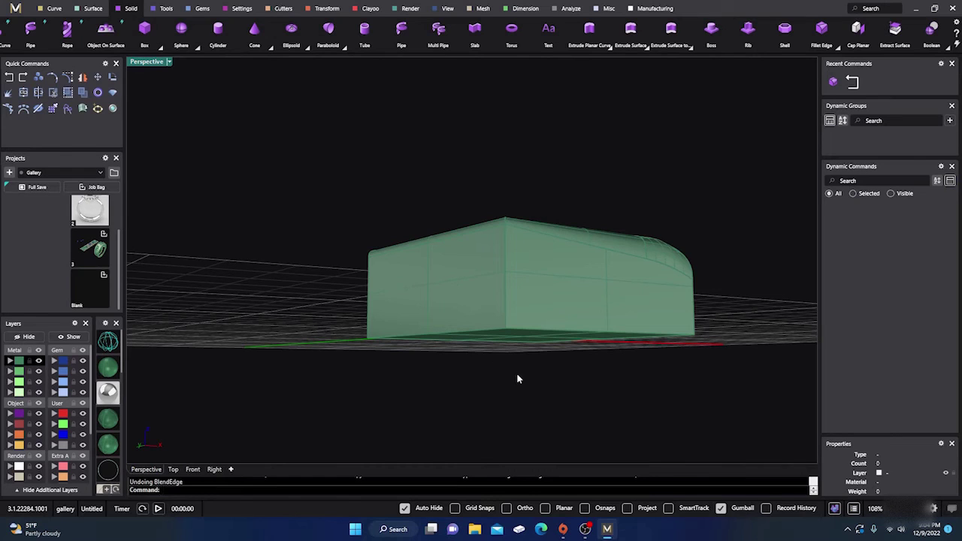
# Restart Blend Edge with a radius of 1 on the rectangular block's restored lower edge and accept the edge selection
pyautogui.press('Return')
pyautogui.click(544, 334)
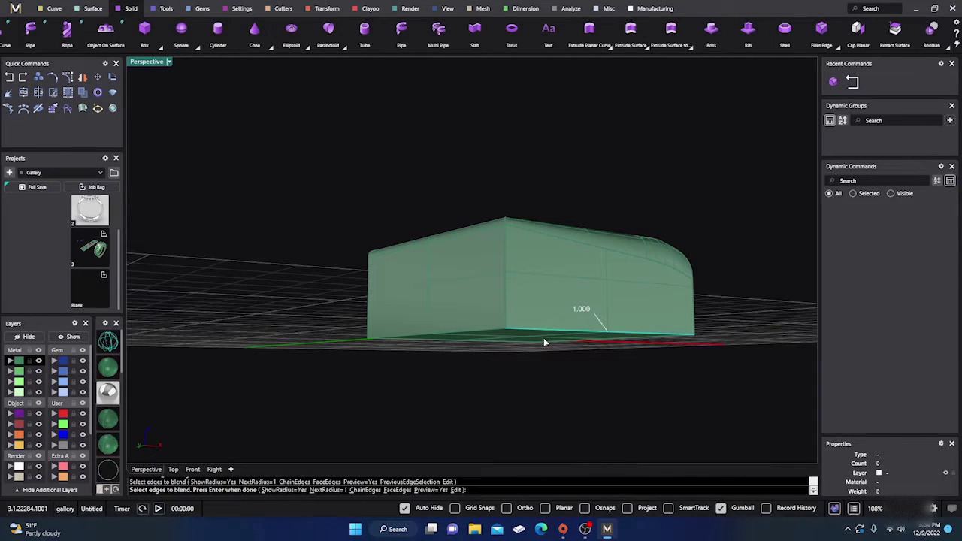
pyautogui.press('Return')
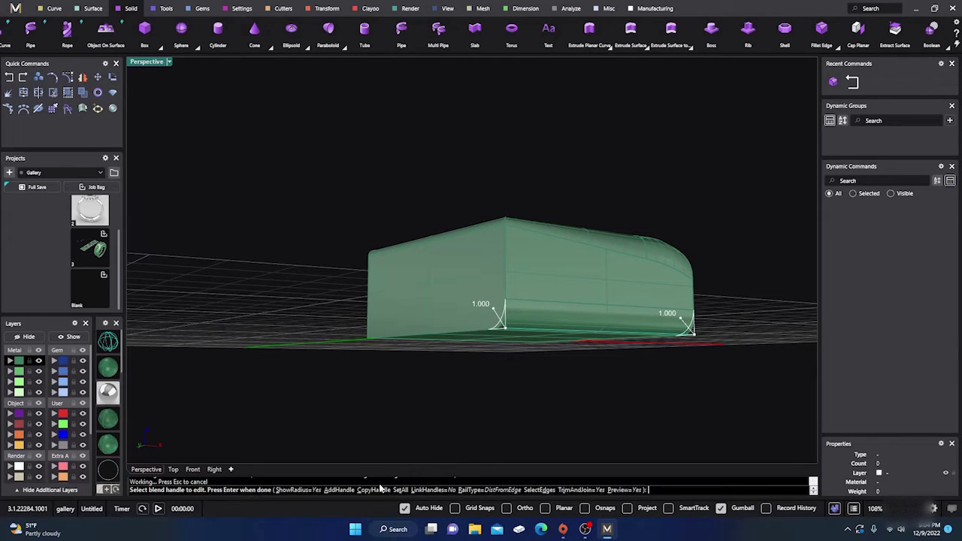
# Place three additional radius-1 handles near the middle of the lower edge, one central and one to either side
pyautogui.click(343, 490)
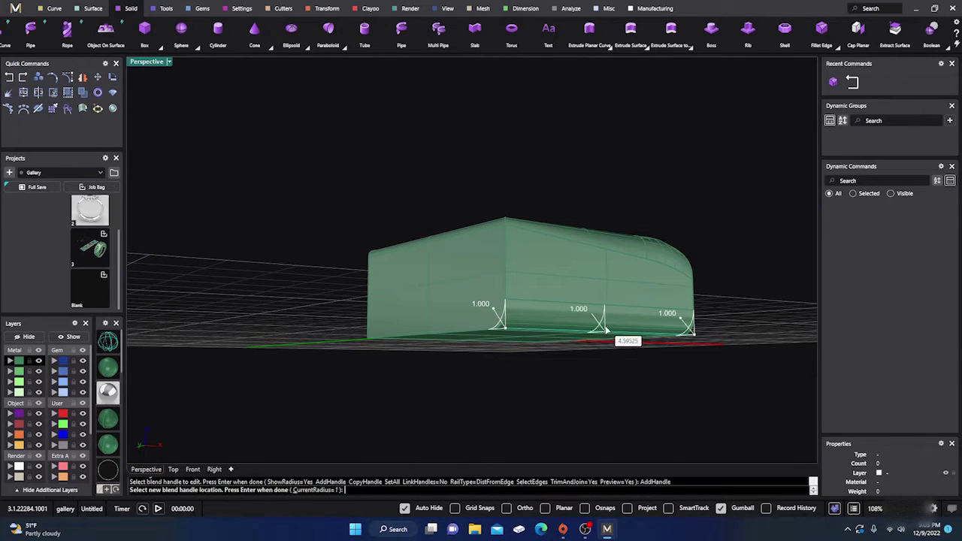
pyautogui.click(573, 333)
pyautogui.click(599, 334)
pyautogui.click(632, 334)
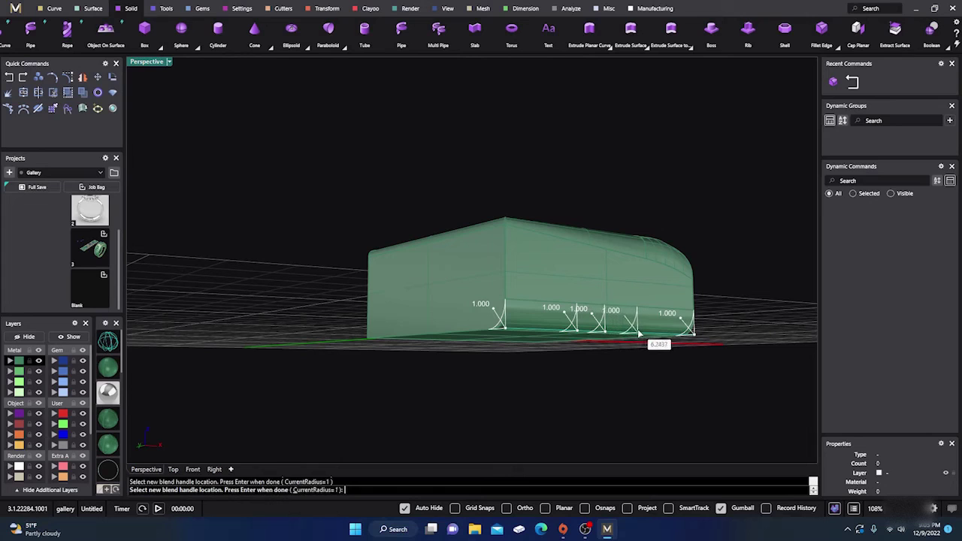
pyautogui.press('Return')
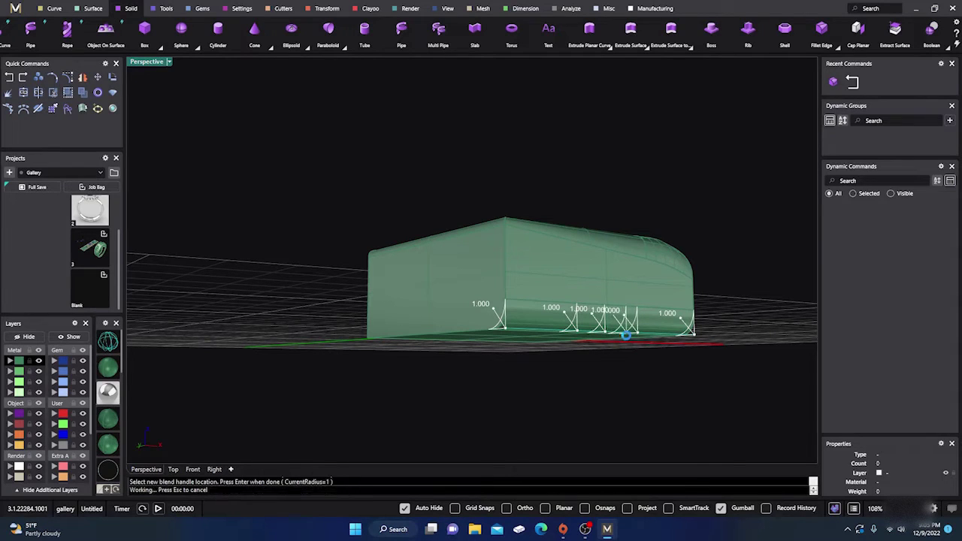
# Reduce the radii of the two outer added handles to about 0.697 and 0.610, keeping the central one at 1
pyautogui.click(630, 323)
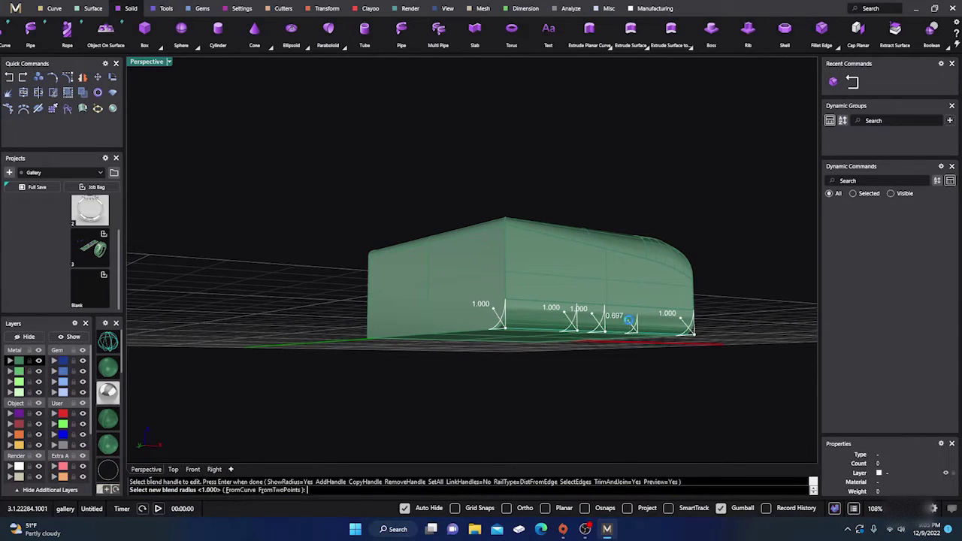
pyautogui.click(631, 324)
pyautogui.click(569, 321)
pyautogui.click(570, 323)
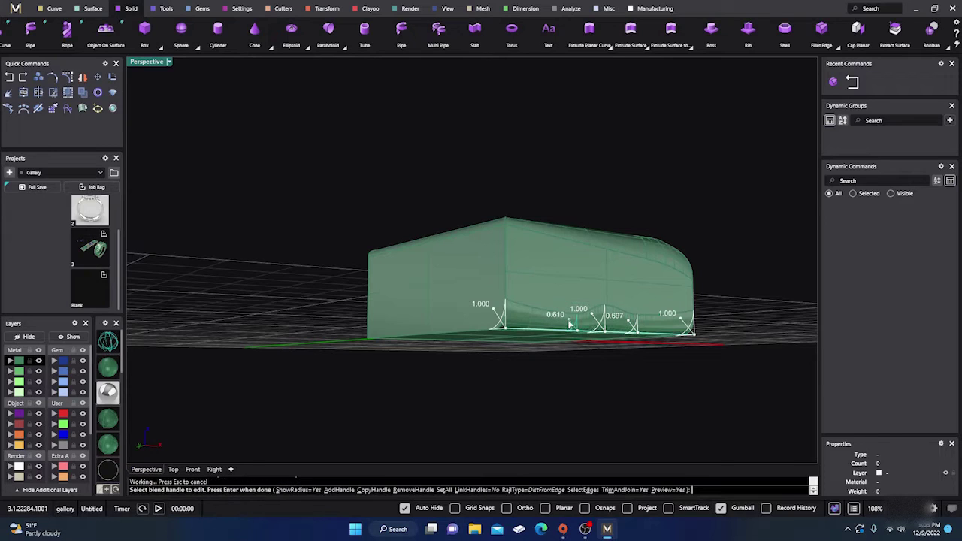
# Increase the radius of the central handle on the lower edge to about 1.165
pyautogui.moveTo(540, 383); pyautogui.dragTo(517, 387, button='right')
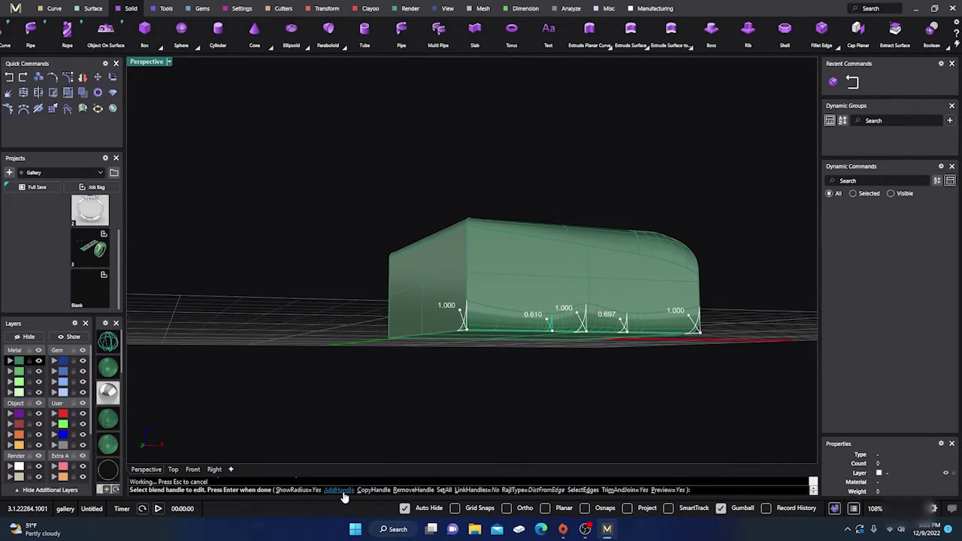
pyautogui.click(373, 491)
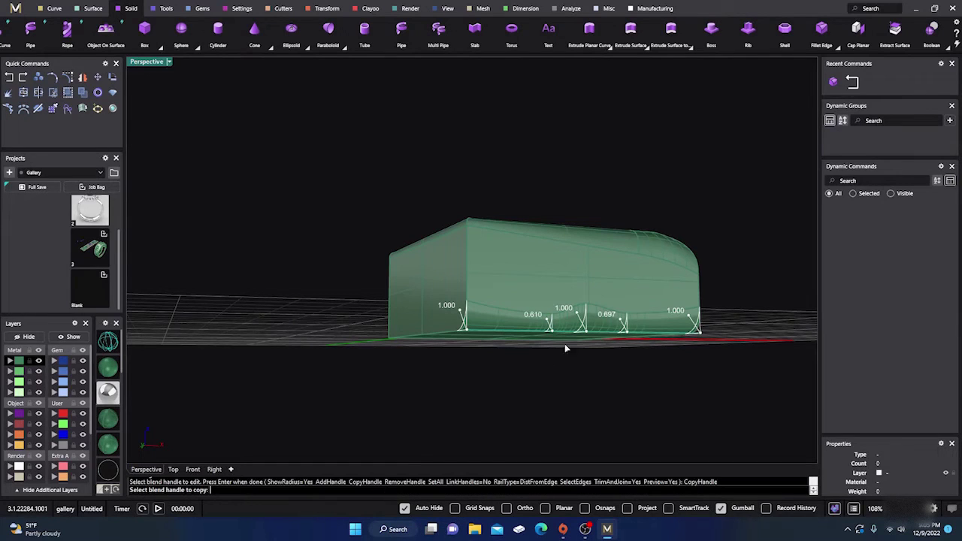
pyautogui.scroll(4, 565, 345)
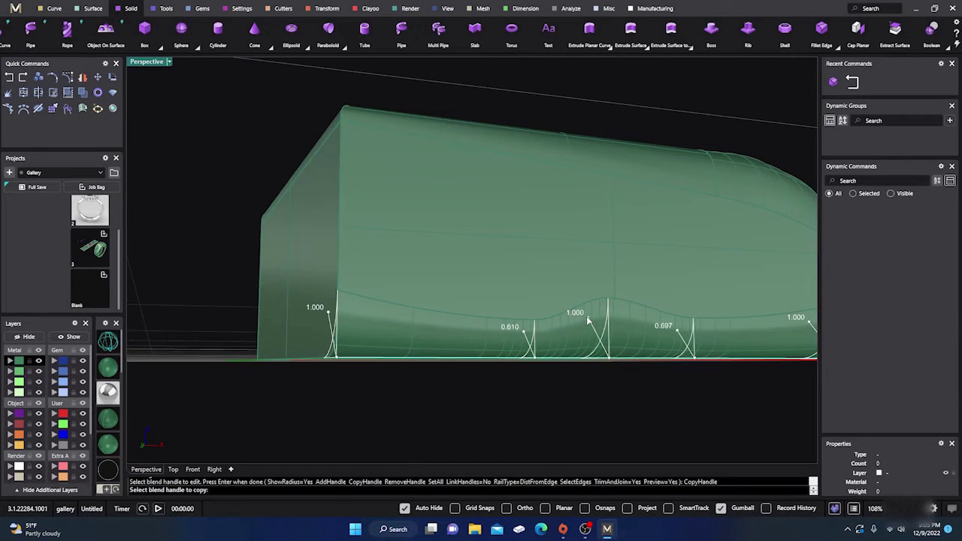
pyautogui.click(589, 321)
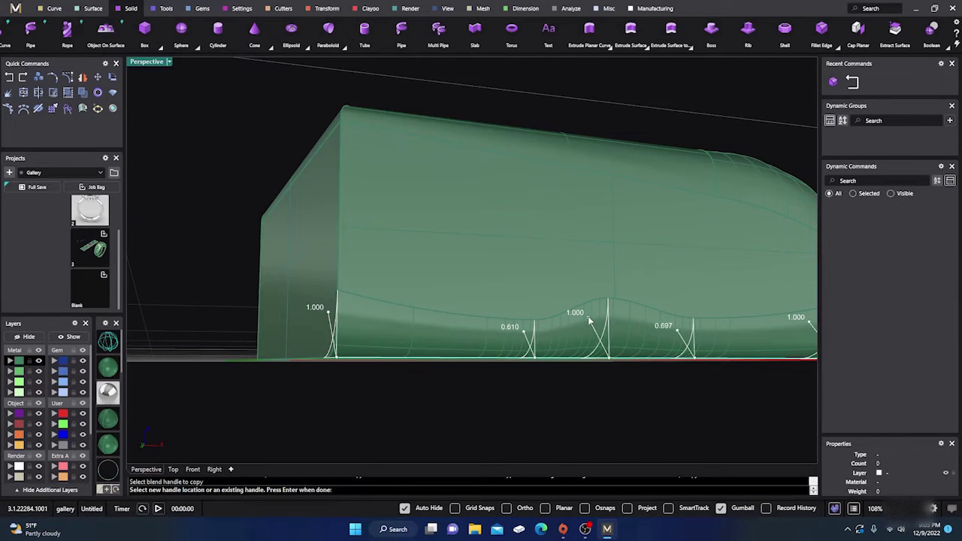
pyautogui.press('Return')
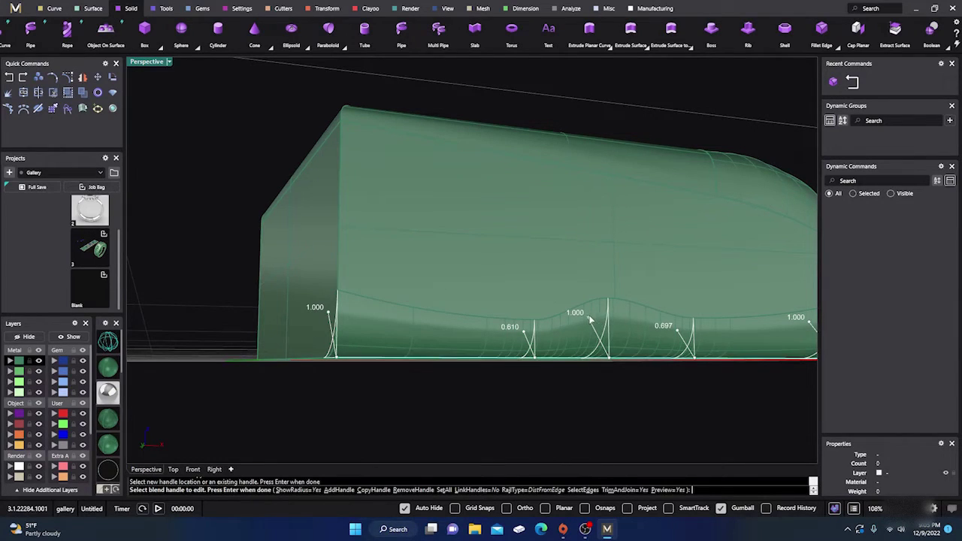
pyautogui.click(591, 319)
pyautogui.click(579, 320)
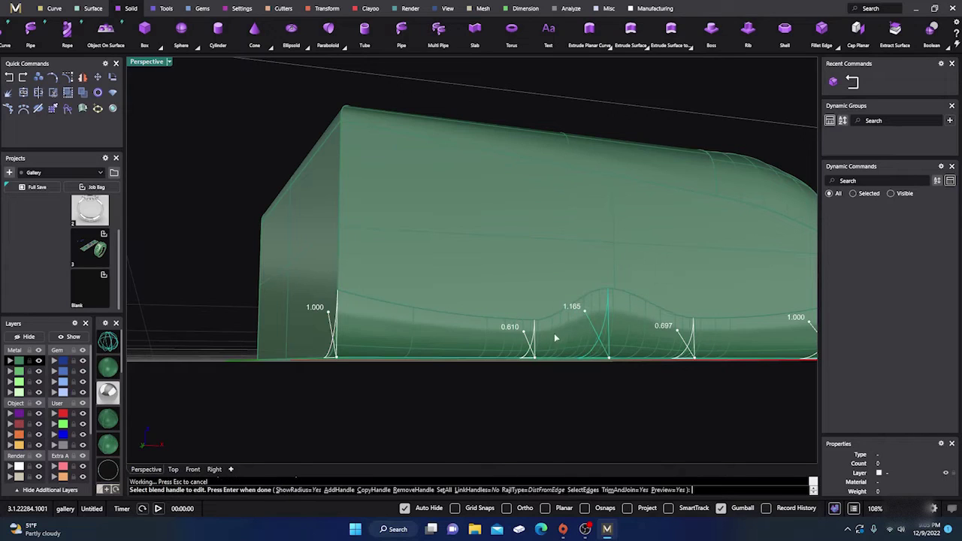
# Copy the central 1.165 handle to two new locations on the lower edge, each between a reduced handle and the nearest end
pyautogui.click(380, 490)
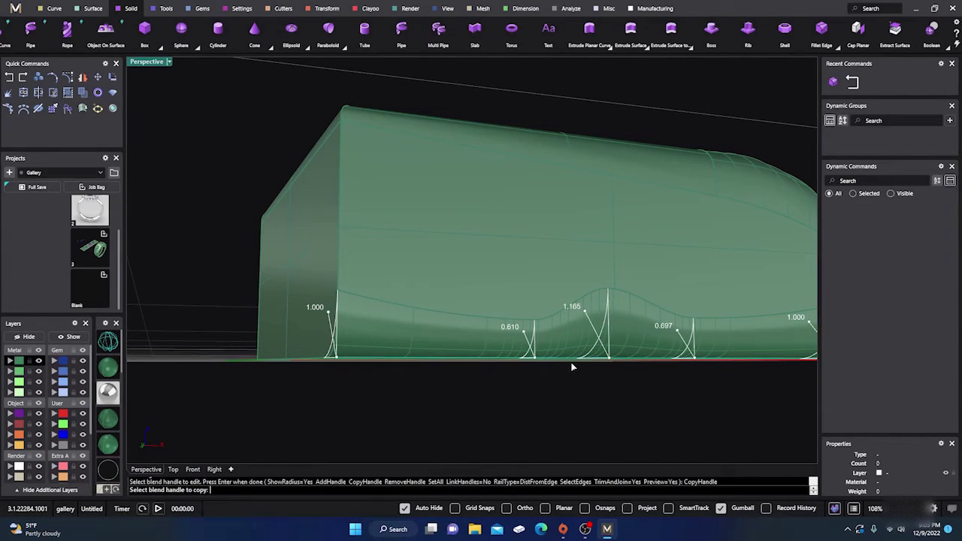
pyautogui.click(589, 314)
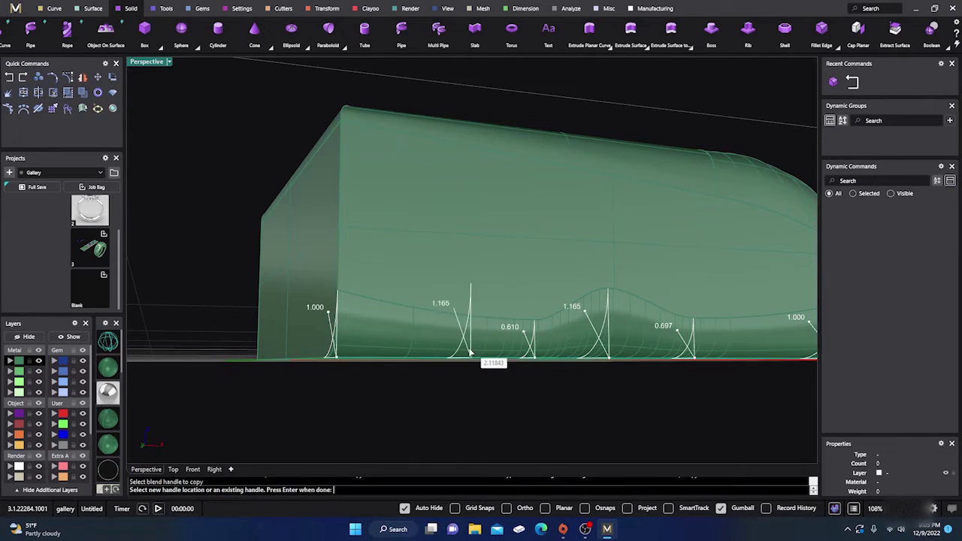
pyautogui.click(460, 357)
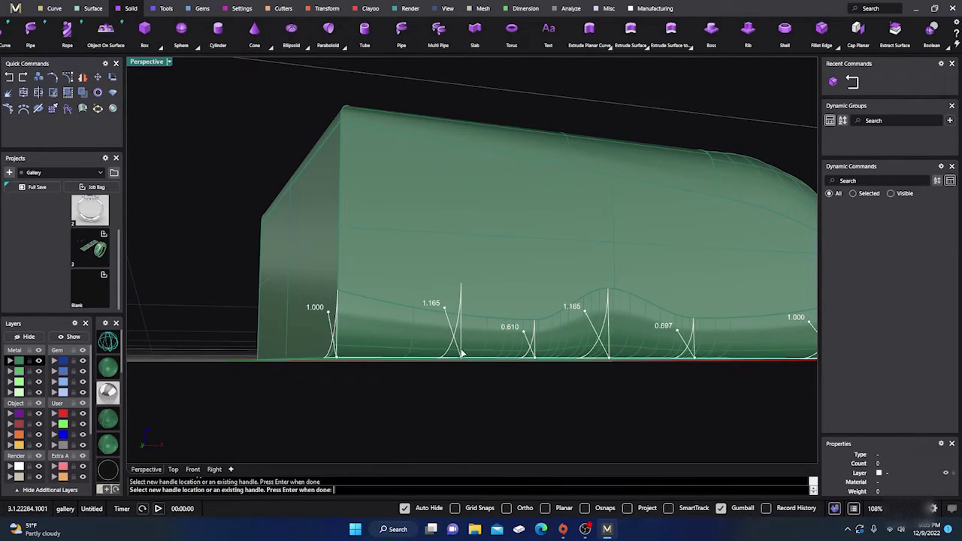
pyautogui.click(766, 356)
pyautogui.press('Return')
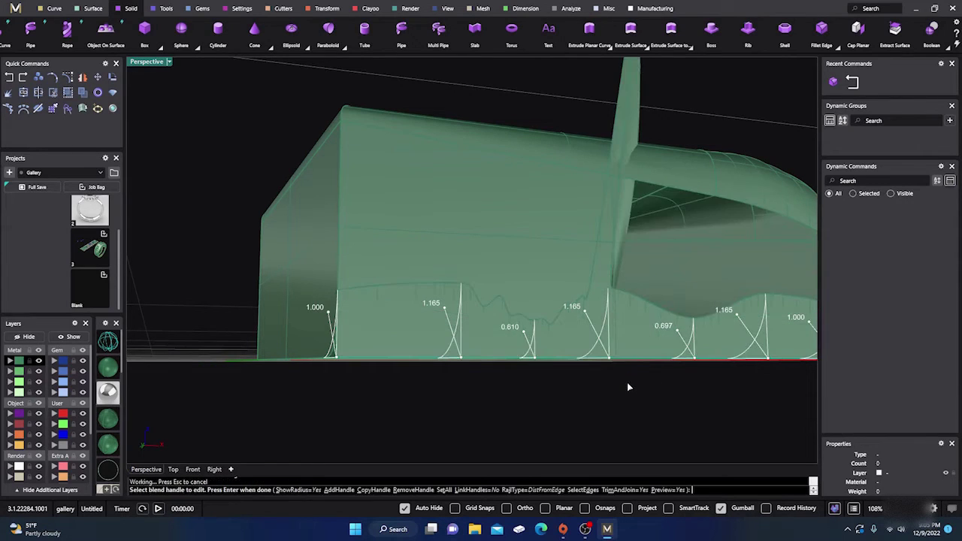
# Undo the variable-radius blend on the block's lower edge
pyautogui.scroll(-3, 572, 369)
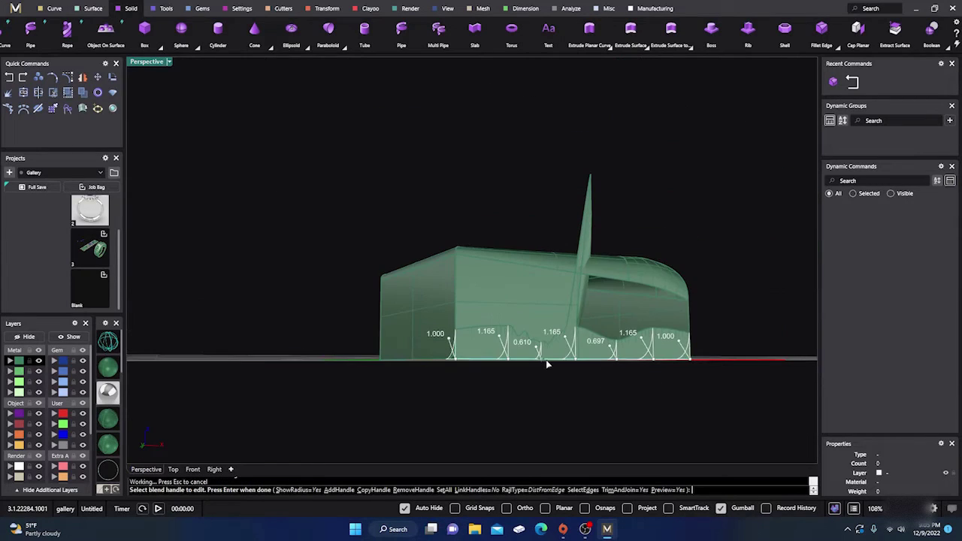
pyautogui.click(9, 78)
pyautogui.click(469, 288)
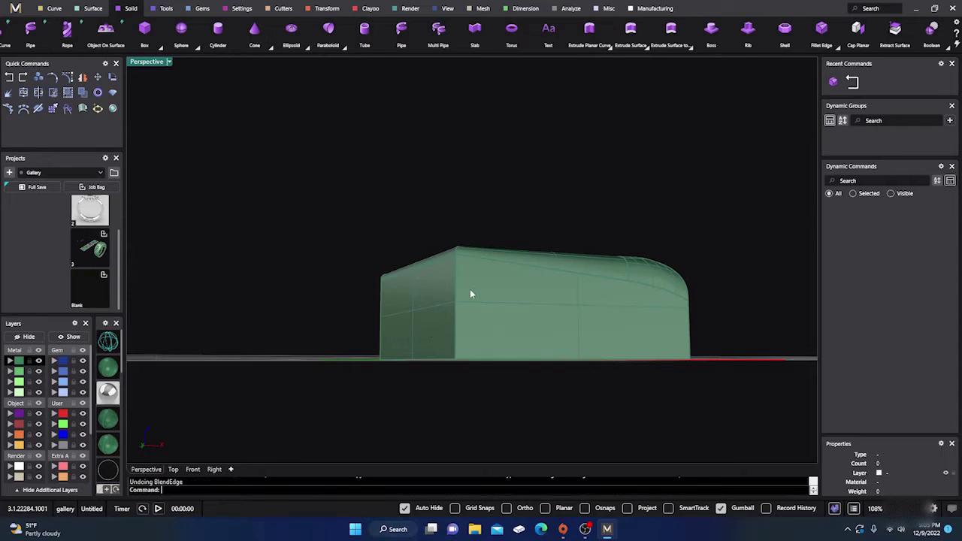
# Restart Blend Edge with a radius of 1 on the same long lower edge and accept the edge selection
pyautogui.moveTo(497, 233); pyautogui.dragTo(483, 339, button='right')
pyautogui.press('Return')
pyautogui.click(520, 300)
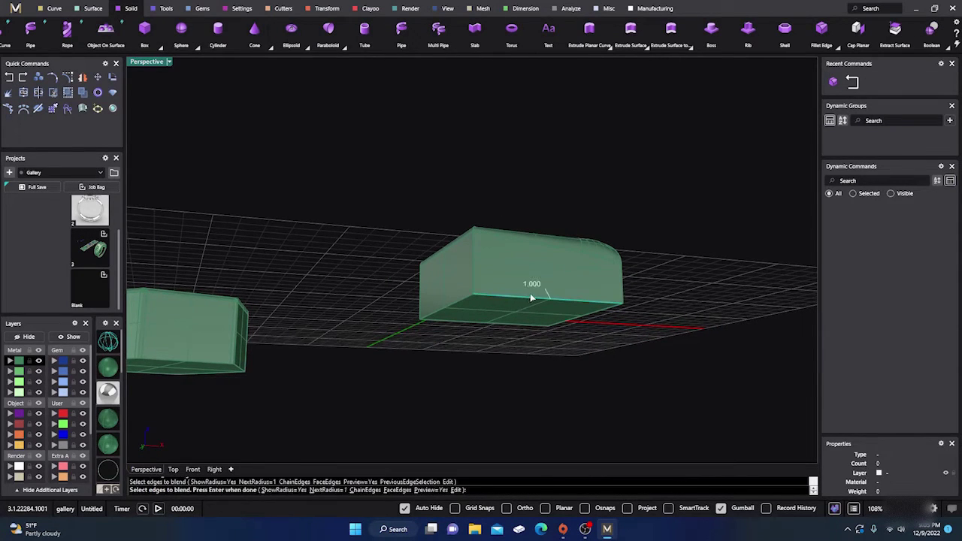
pyautogui.press('Return')
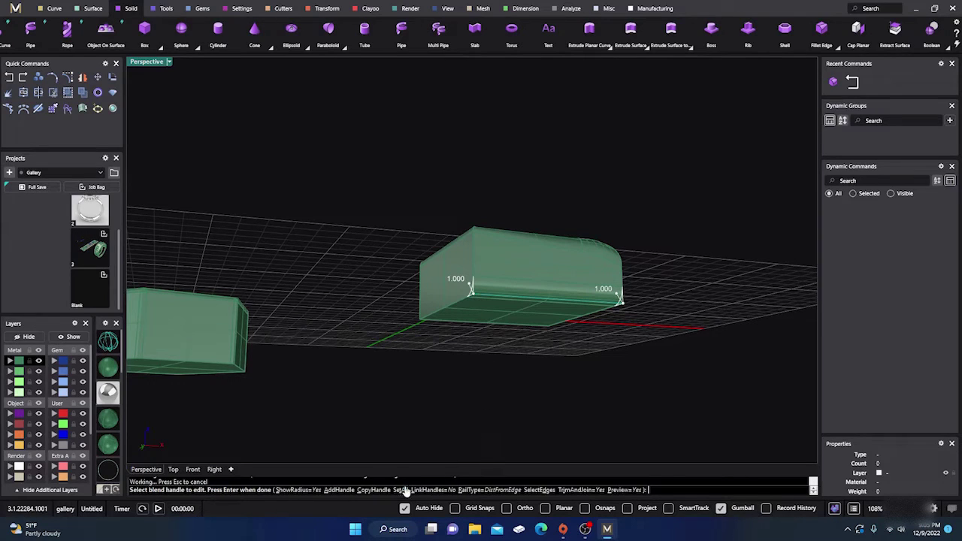
# Copy an end handle to the middle of the lower edge and remove that copied handle
pyautogui.click(374, 490)
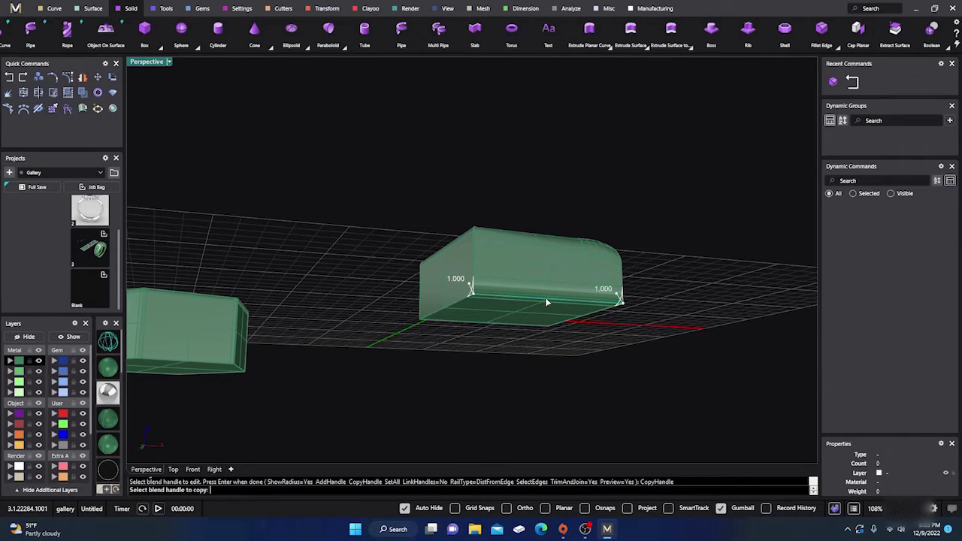
pyautogui.click(469, 295)
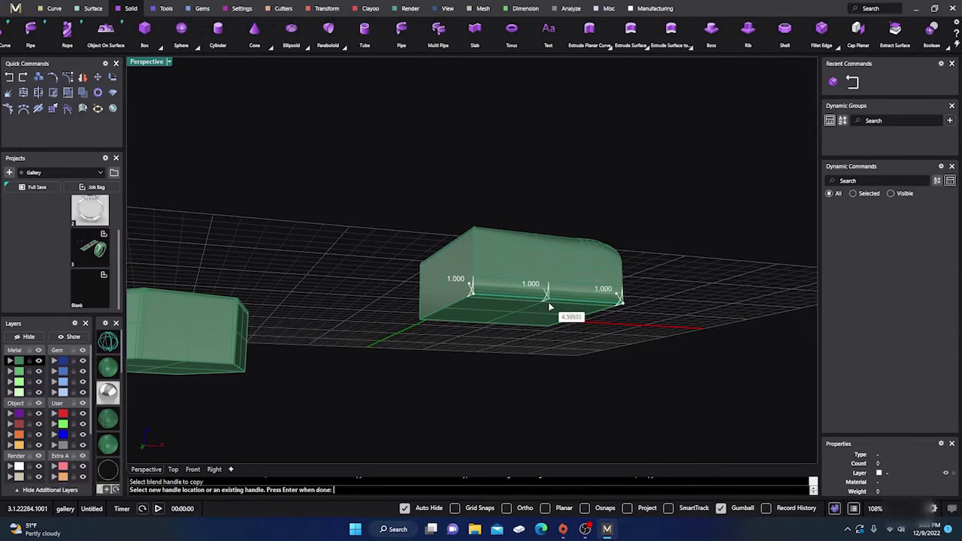
pyautogui.click(546, 309)
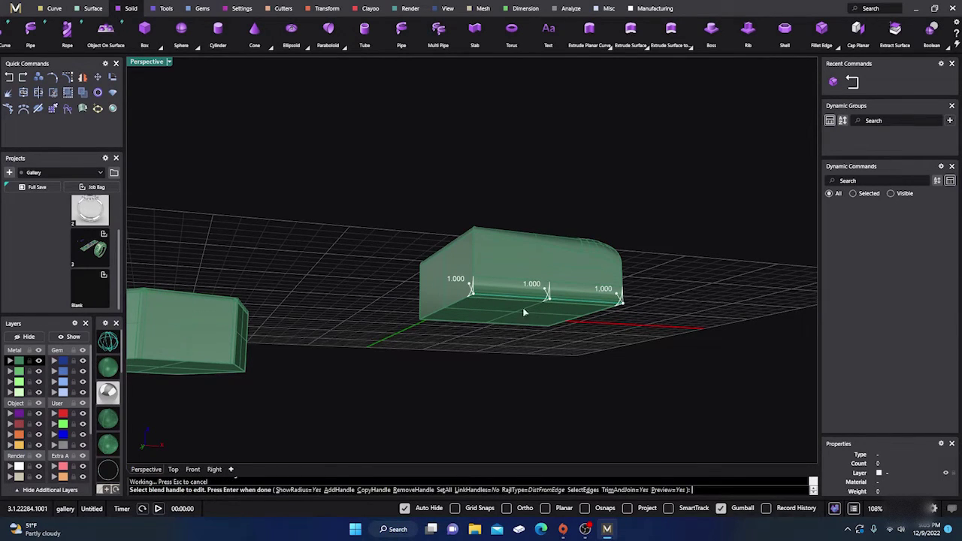
pyautogui.click(413, 490)
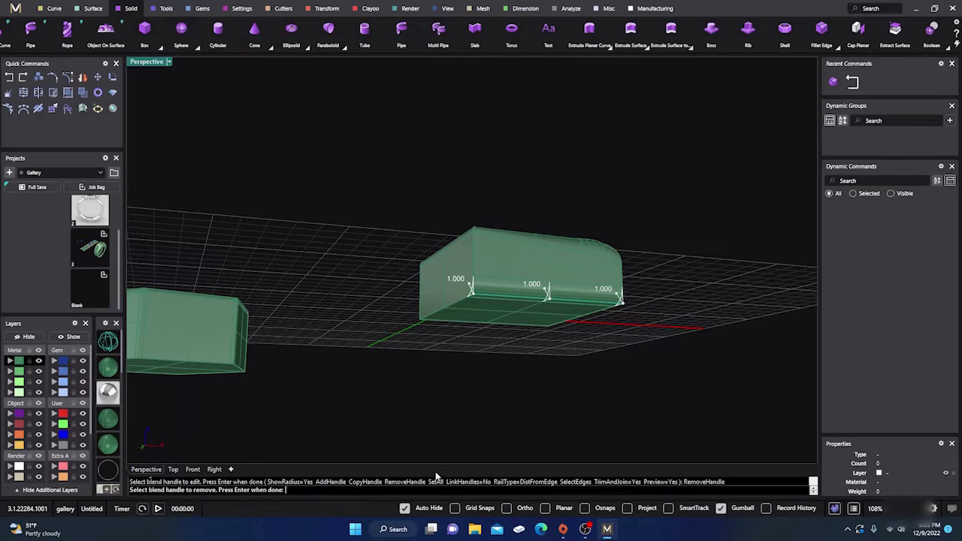
pyautogui.scroll(4, 529, 318)
pyautogui.click(555, 282)
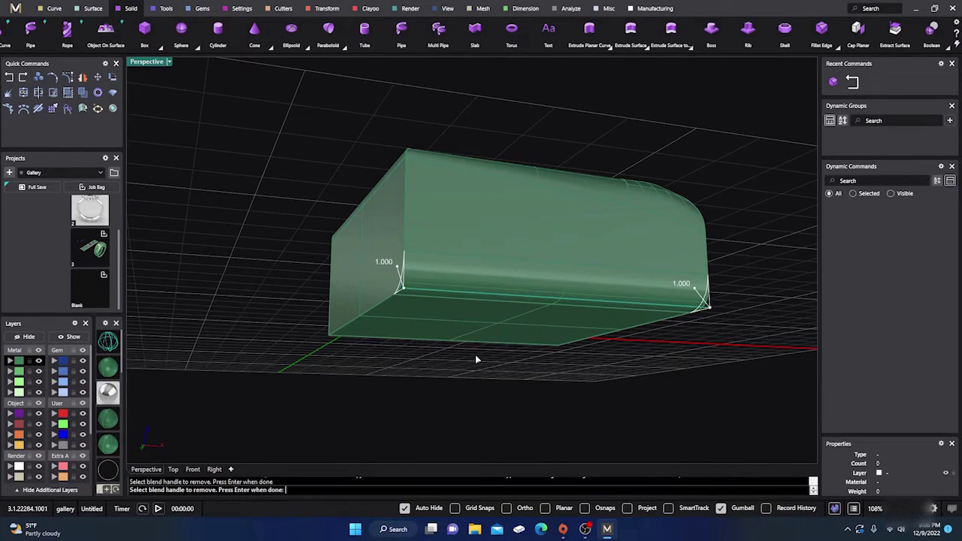
pyautogui.press('Return')
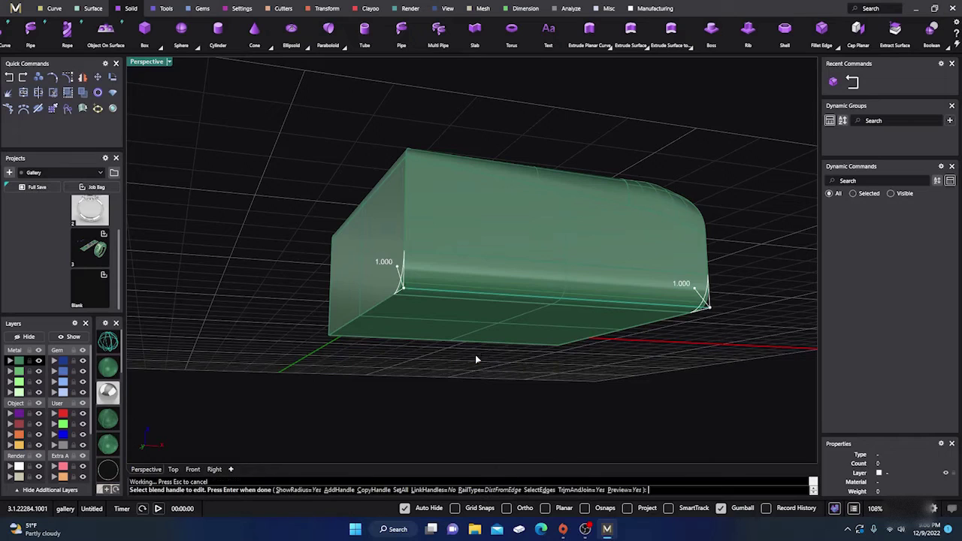
# Set all handles to a radius of 0.5 with SetAll and complete the lower edge blend
pyautogui.click(398, 489)
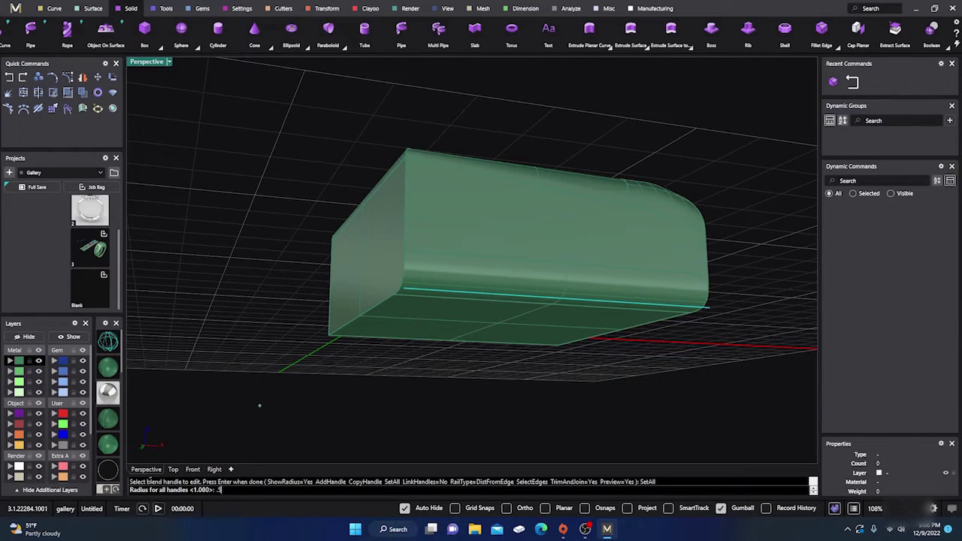
pyautogui.press('Return')
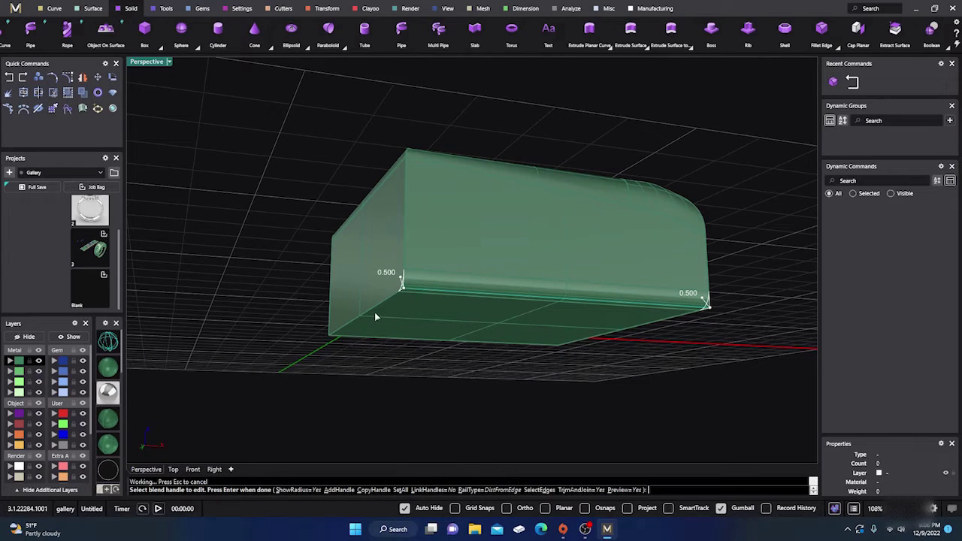
pyautogui.press('Return')
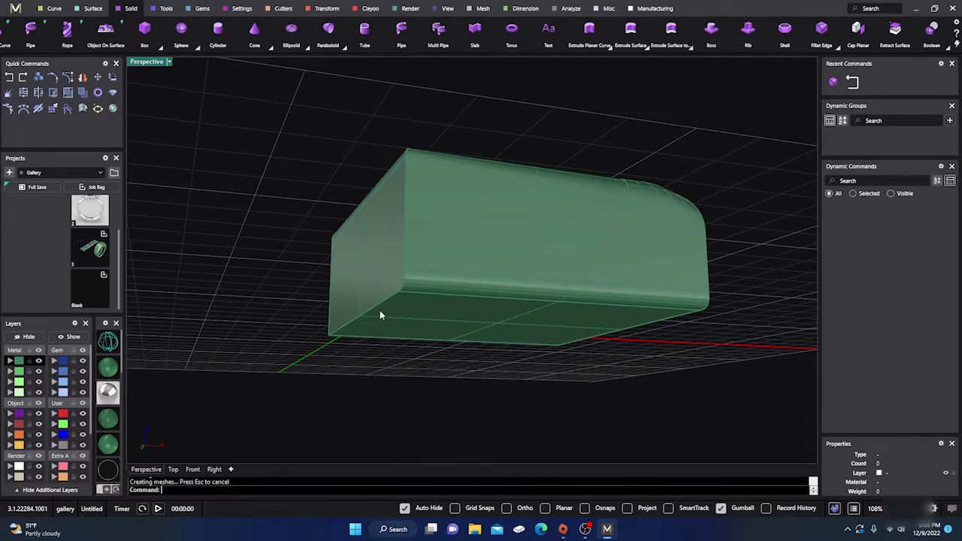
# Run Blend Edge at radius 0.5 on the adjoining short lower edge and the opposite long side's lower edge and two vertical edges
pyautogui.click(381, 304)
pyautogui.click(365, 359)
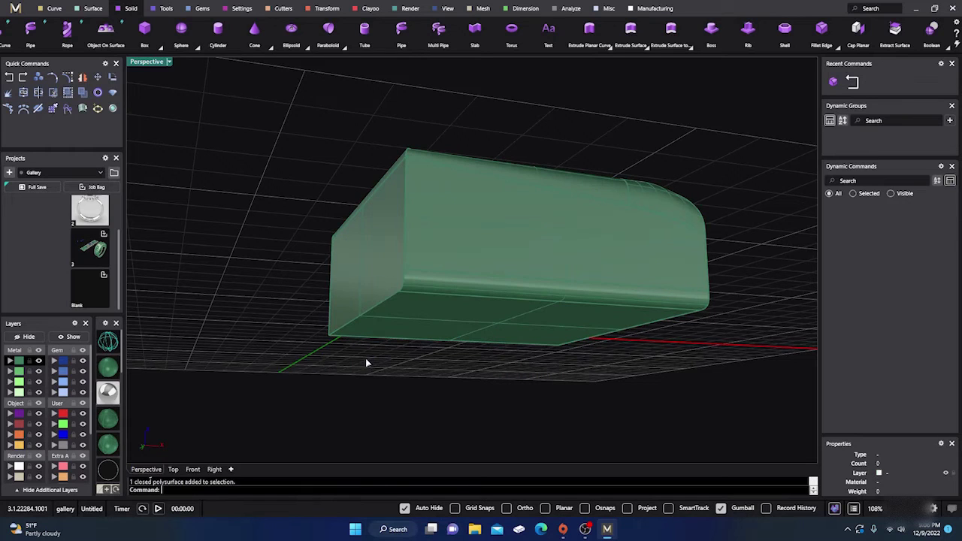
pyautogui.press('Return')
pyautogui.click(372, 334)
pyautogui.click(386, 304)
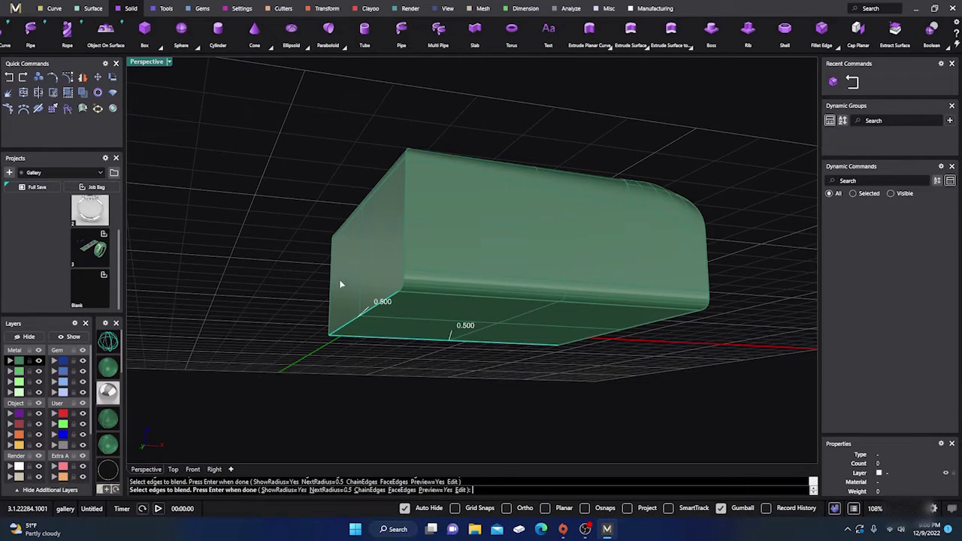
pyautogui.click(329, 272)
pyautogui.moveTo(363, 201); pyautogui.dragTo(588, 256, button='right')
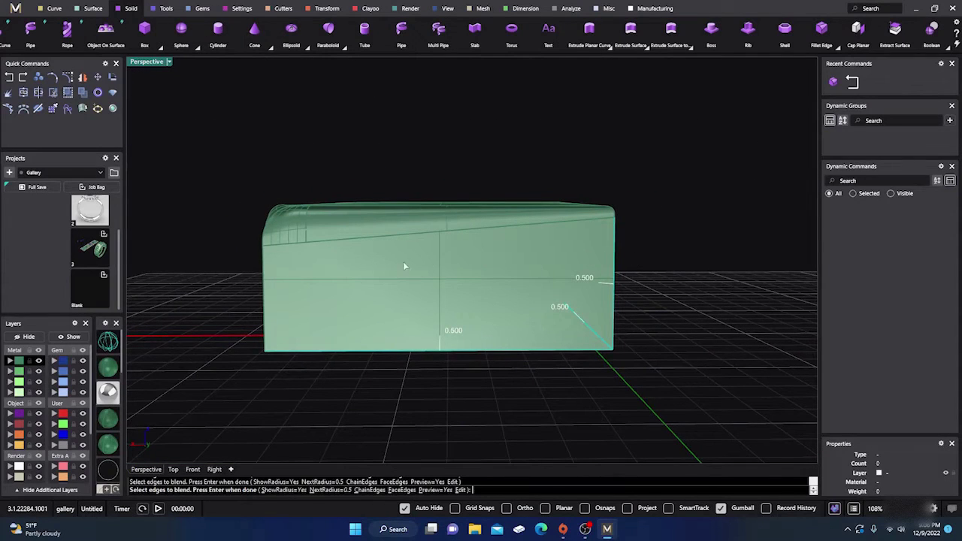
pyautogui.click(263, 264)
pyautogui.press('Return')
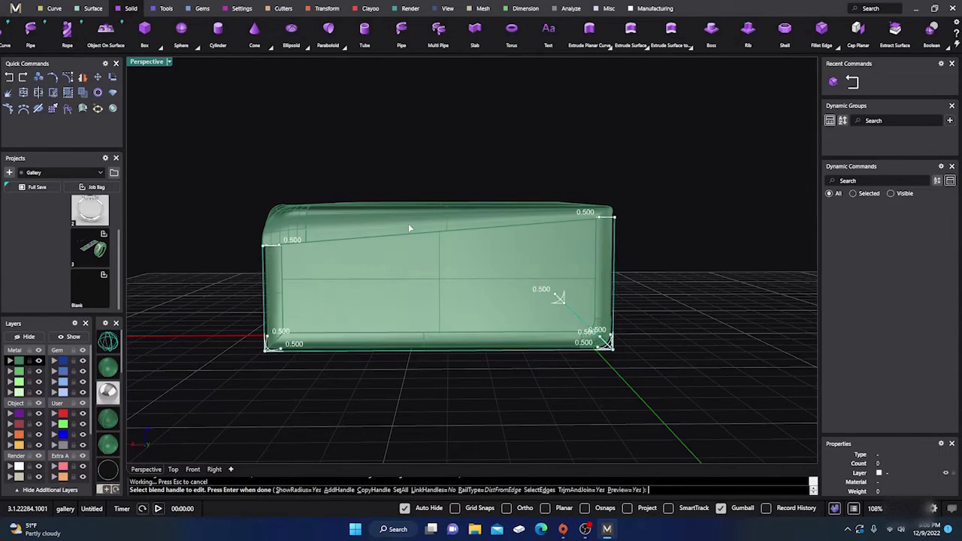
# Set the radius of all handles to 0.3 with SetAll and complete the blend of the four edges
pyautogui.moveTo(408, 223); pyautogui.dragTo(475, 342, button='right')
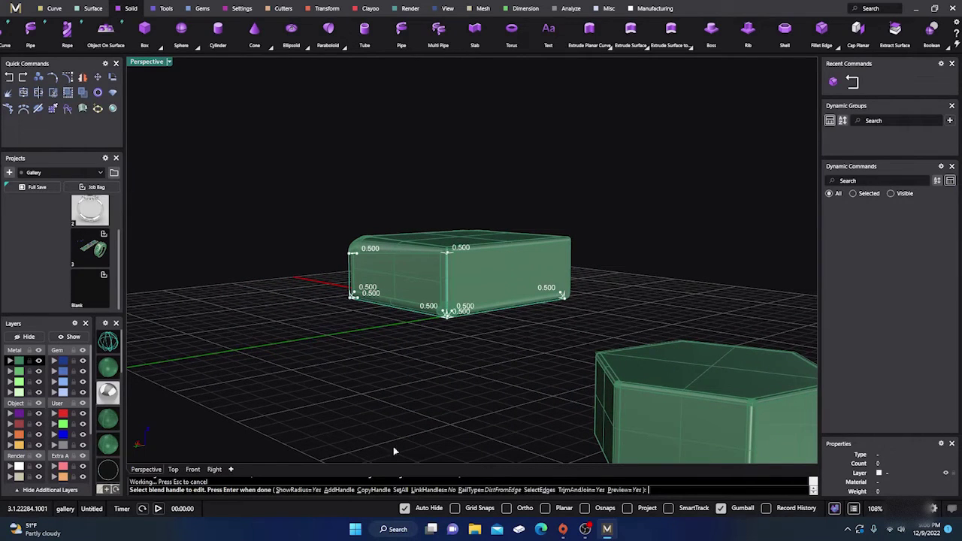
pyautogui.click(401, 490)
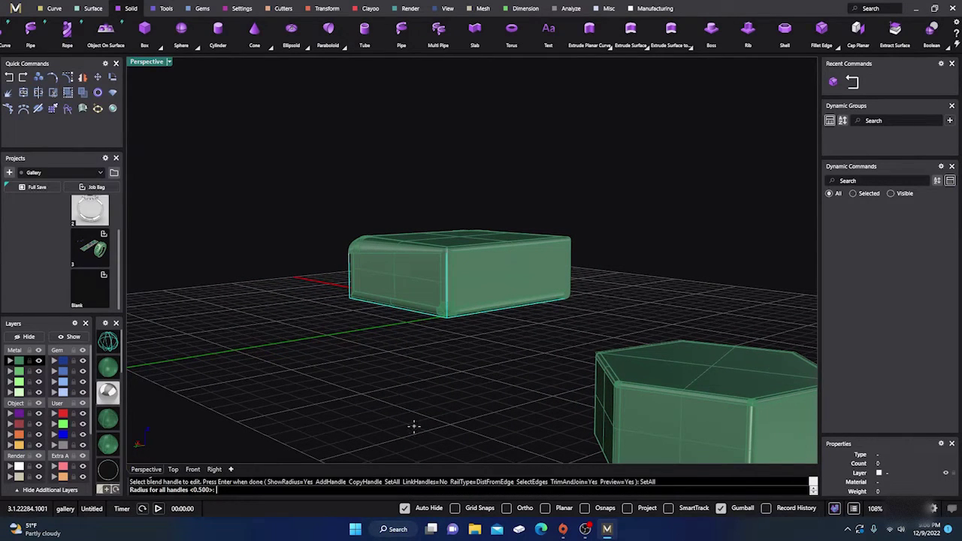
pyautogui.write('.3')
pyautogui.press('Return')
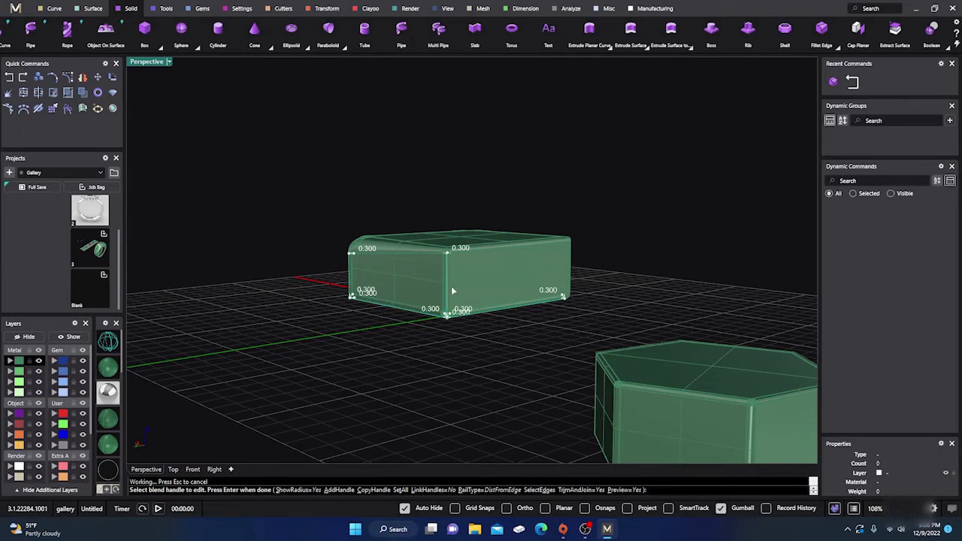
pyautogui.moveTo(429, 374); pyautogui.dragTo(486, 325, button='right')
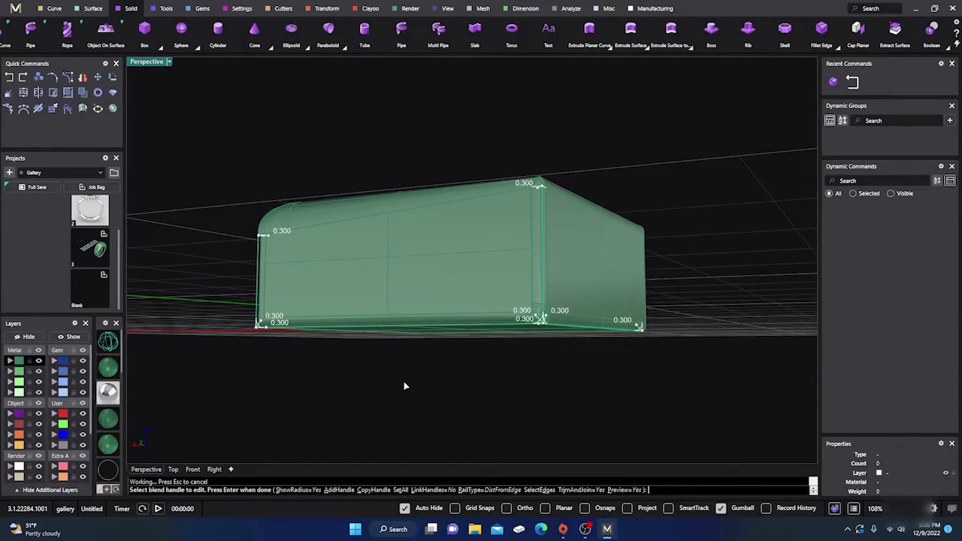
pyautogui.press('Return')
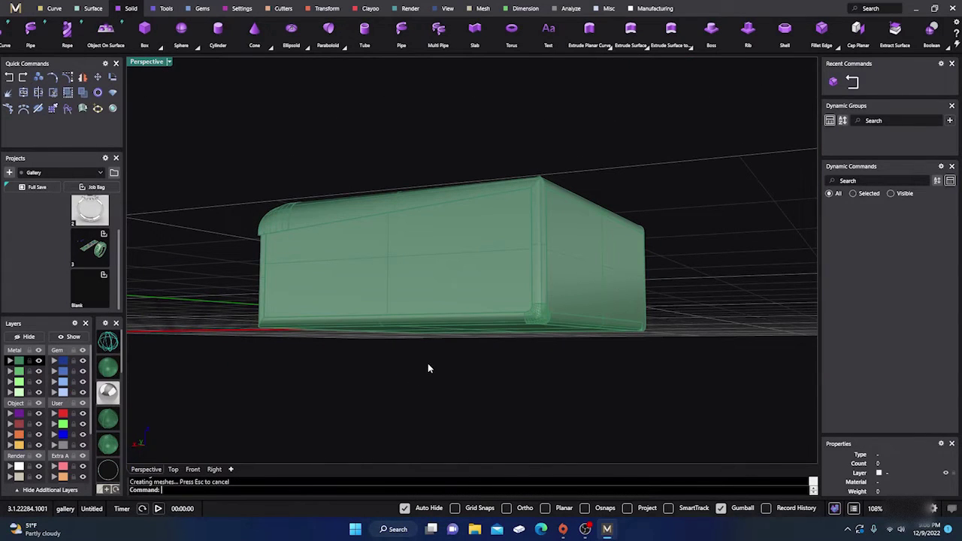
# Run Blend Edge at radius 0.3 on the remaining vertical corner edge and copy its lower handle to two spots along the edge
pyautogui.press('Return')
pyautogui.moveTo(526, 308); pyautogui.dragTo(322, 318, button='right')
pyautogui.click(403, 270)
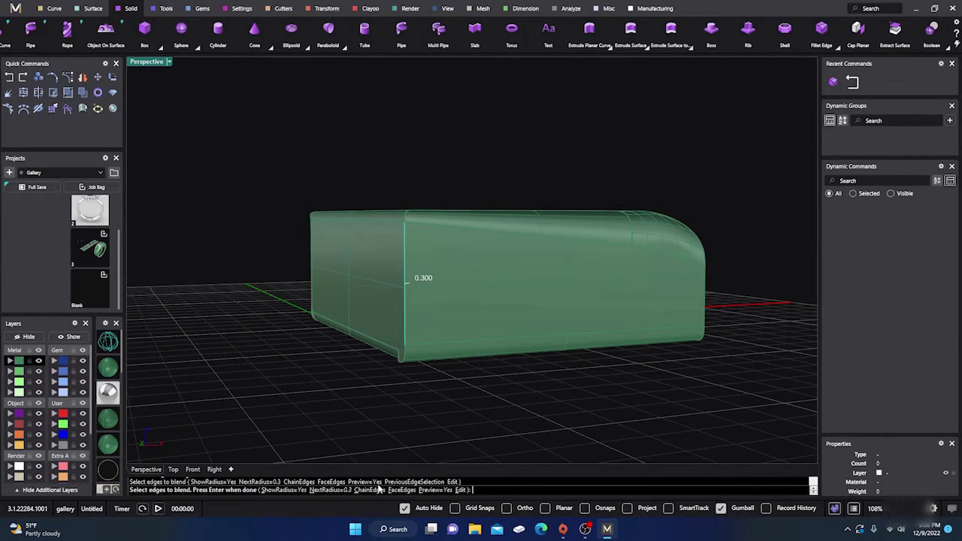
pyautogui.click(461, 491)
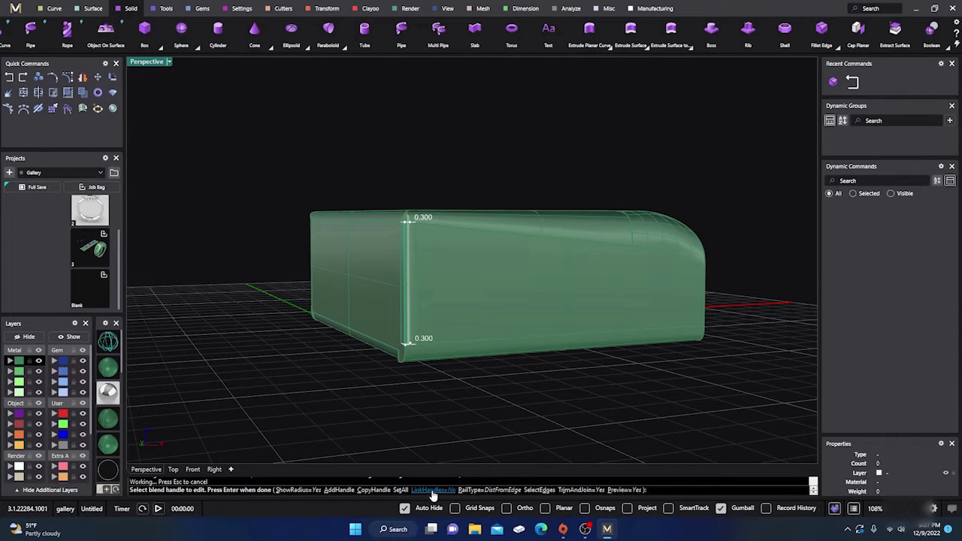
pyautogui.click(375, 490)
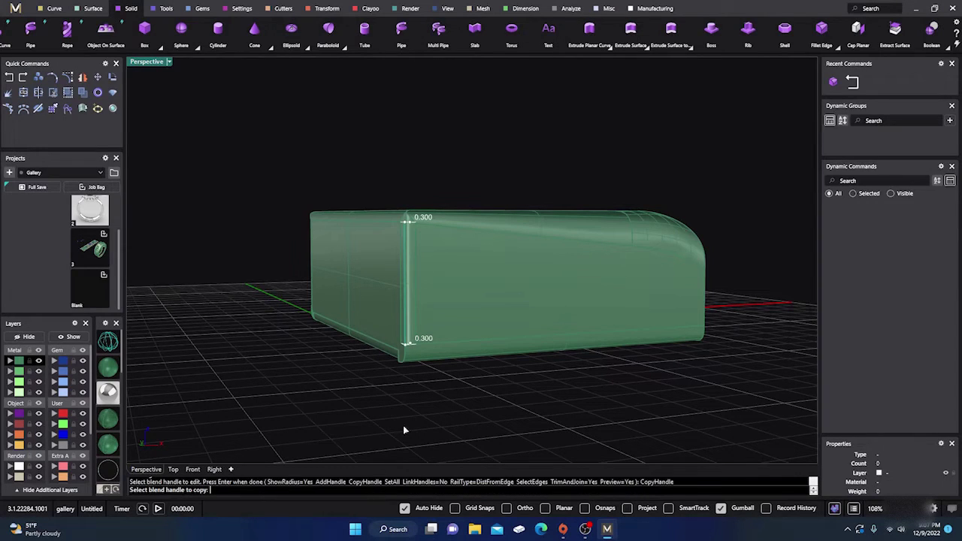
pyautogui.click(412, 347)
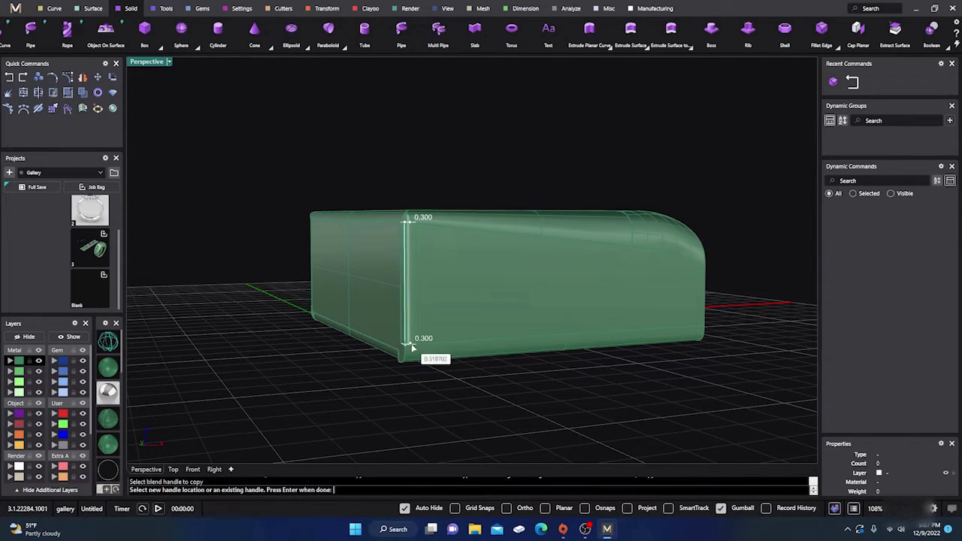
pyautogui.click(408, 265)
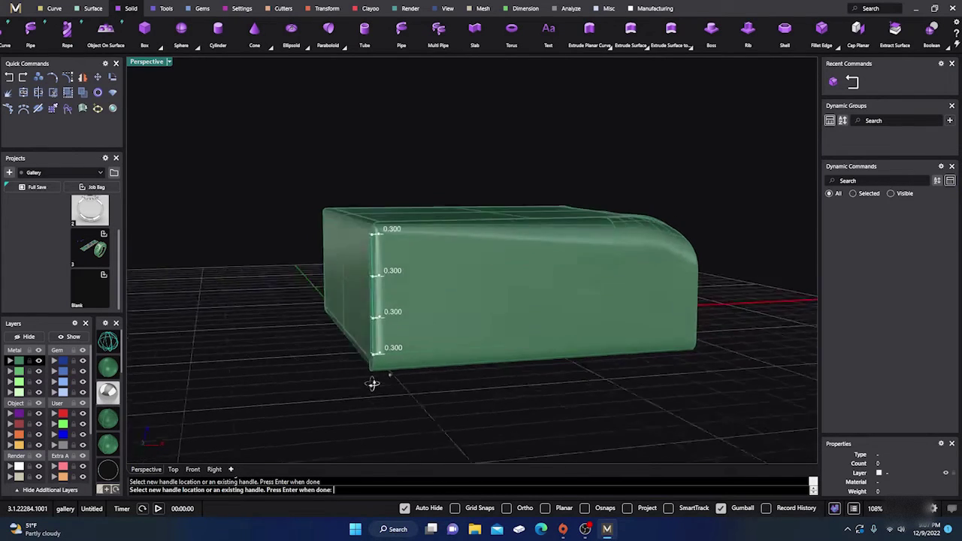
# Set the lower middle handle's radius to about 0.749 and the upper middle handle's to about 1.364
pyautogui.scroll(5, 371, 383)
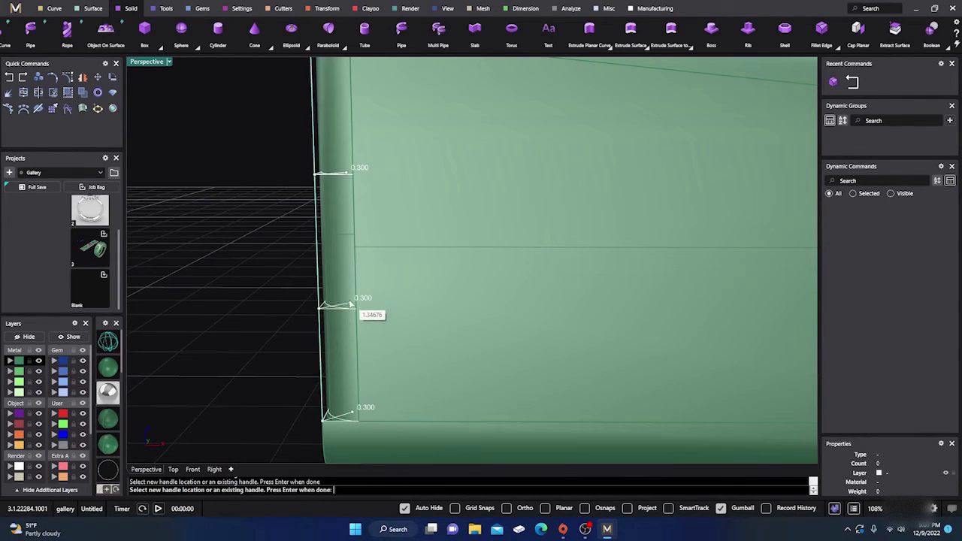
pyautogui.click(357, 307)
pyautogui.click(391, 294)
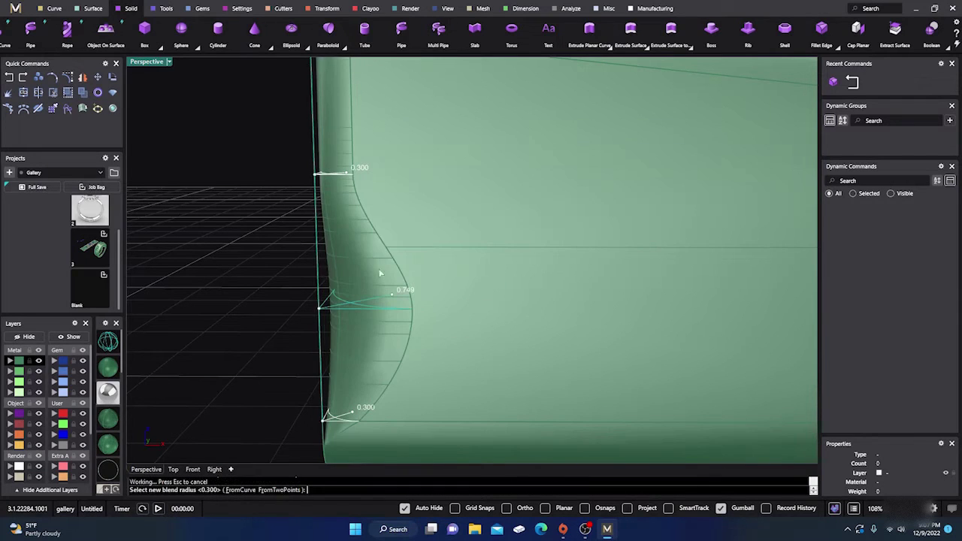
pyautogui.click(348, 174)
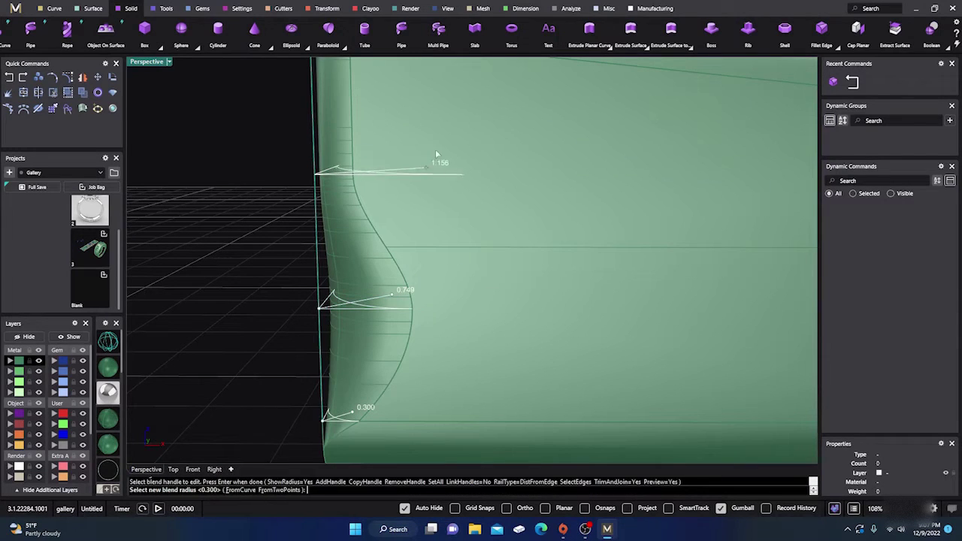
pyautogui.click(432, 158)
pyautogui.scroll(-4, 406, 180)
pyautogui.scroll(-3, 387, 205)
pyautogui.moveTo(343, 294); pyautogui.dragTo(384, 294, button='right')
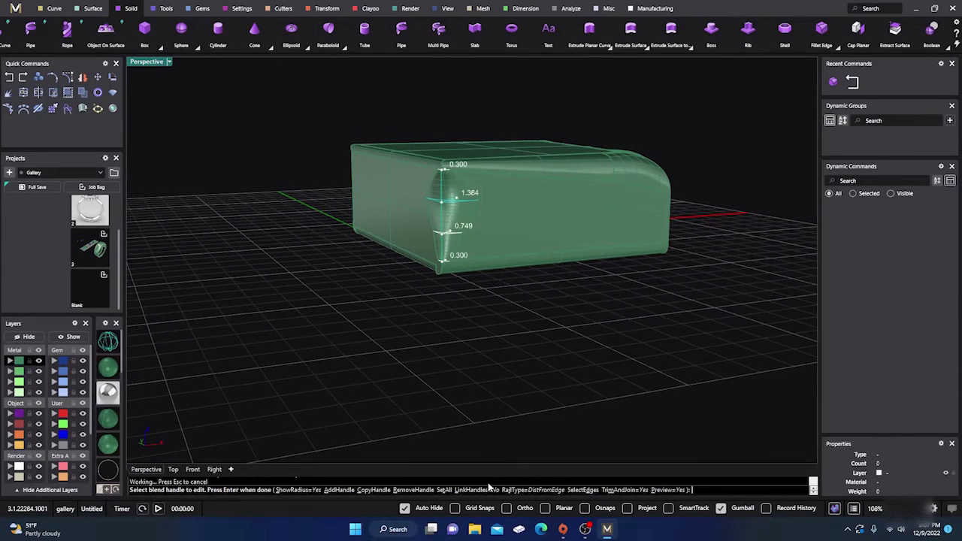
pyautogui.moveTo(506, 406); pyautogui.dragTo(479, 380, button='right')
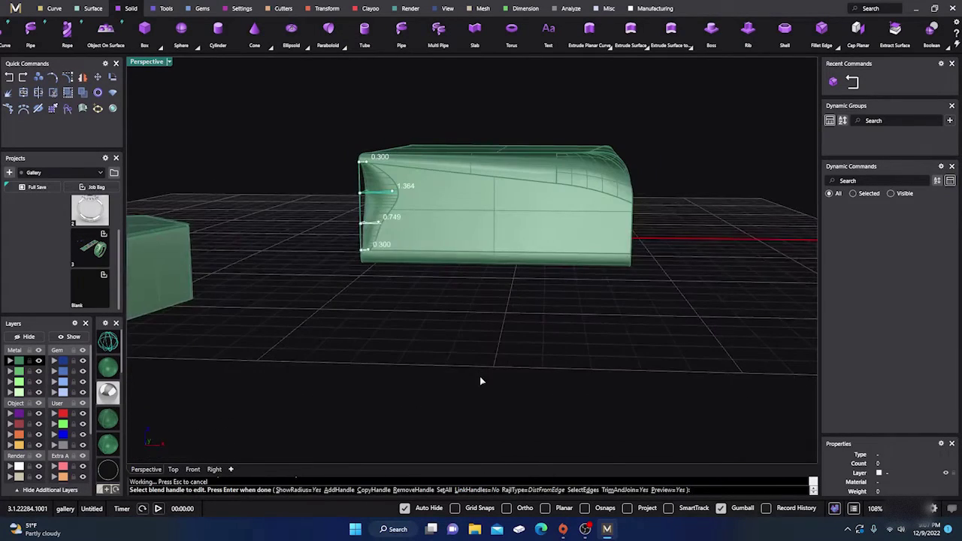
# Turn on LinkHandles and shrink all handles together by reducing the lower middle handle's radius to about 0.537
pyautogui.click(477, 490)
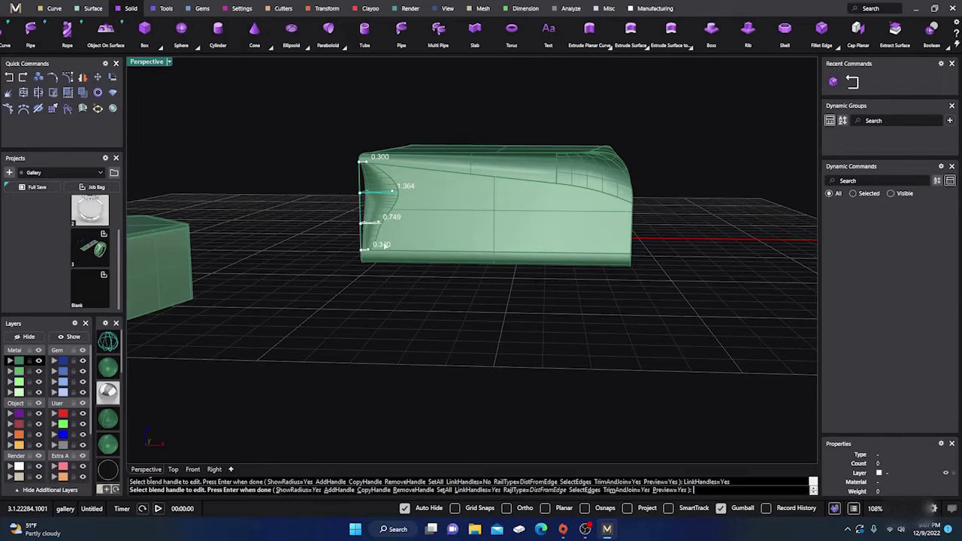
pyautogui.scroll(3, 385, 245)
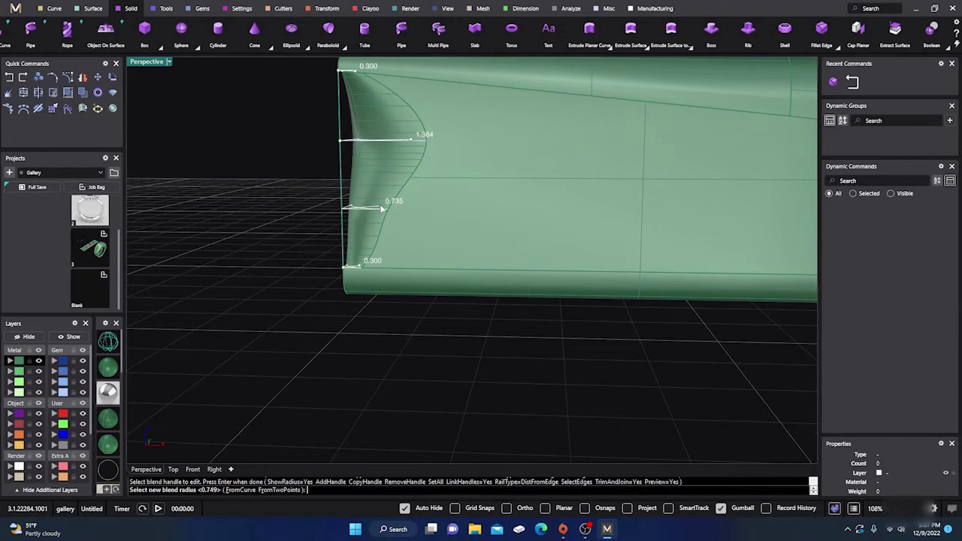
pyautogui.moveTo(381, 210); pyautogui.dragTo(370, 212)
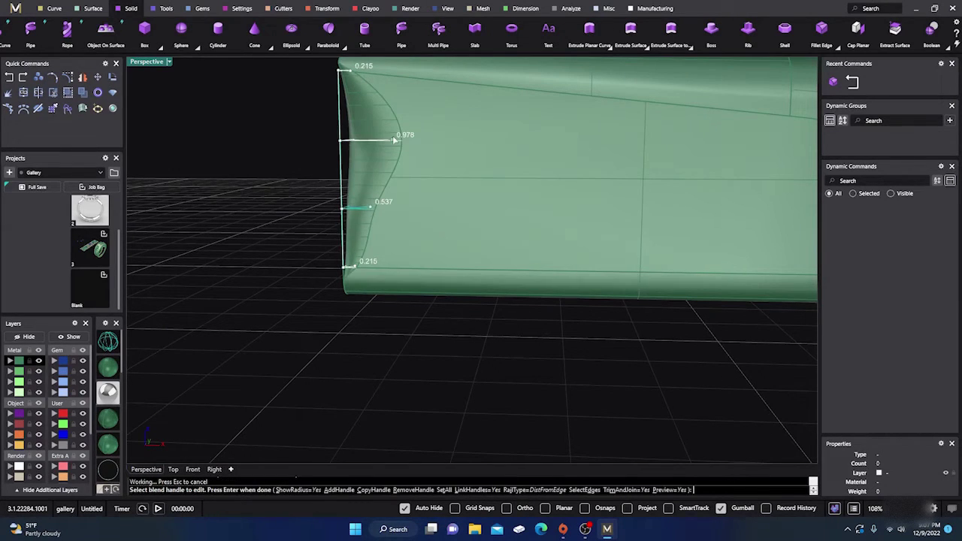
# Rescale the linked handles from the lower middle handle to 1.023 and 0.746, and from the upper middle handle to about 1.092
pyautogui.moveTo(394, 180); pyautogui.dragTo(398, 316, button='right')
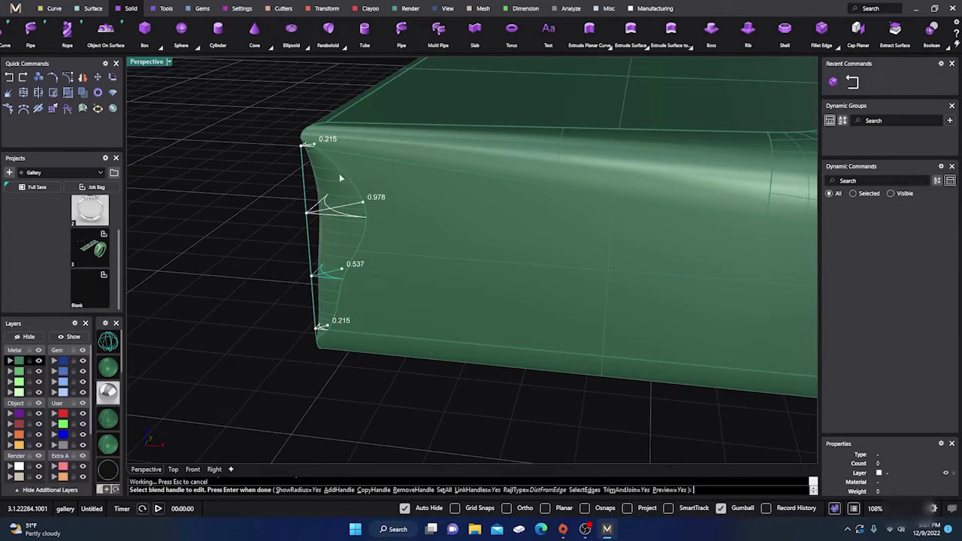
pyautogui.click(342, 268)
pyautogui.click(369, 267)
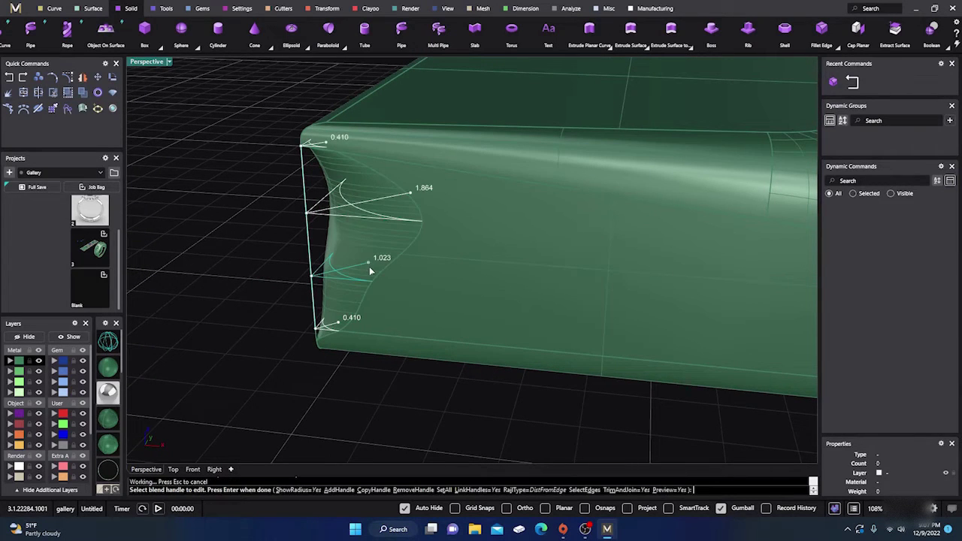
pyautogui.click(354, 269)
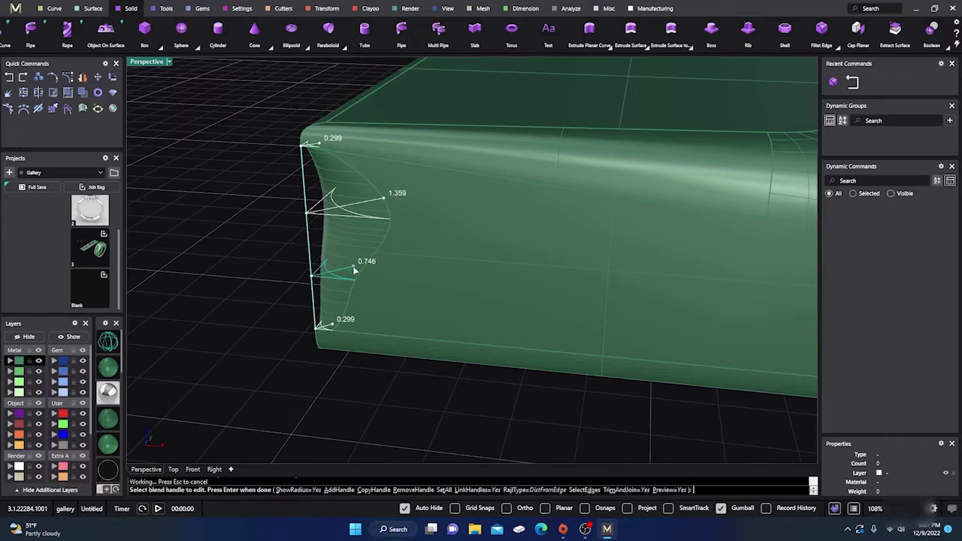
pyautogui.click(376, 202)
pyautogui.click(370, 209)
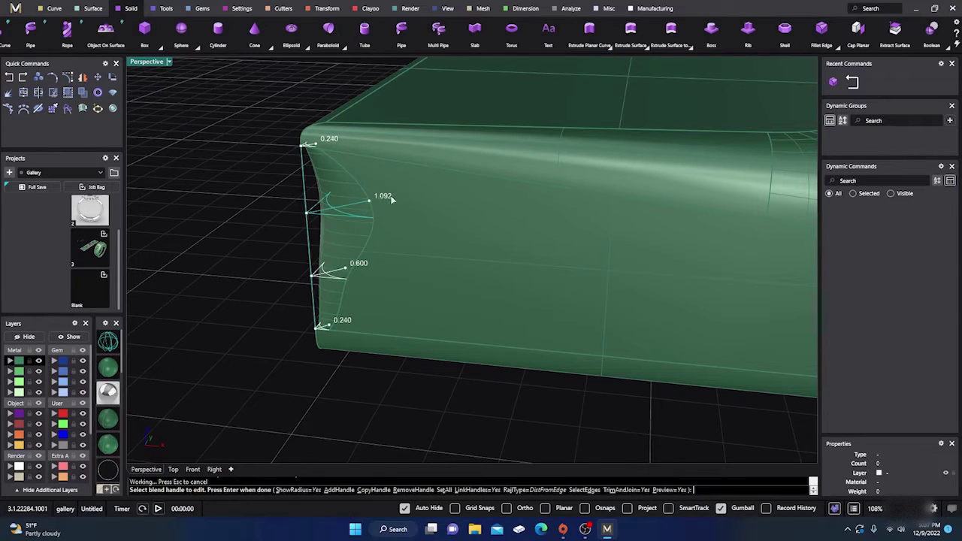
pyautogui.scroll(-4, 390, 358)
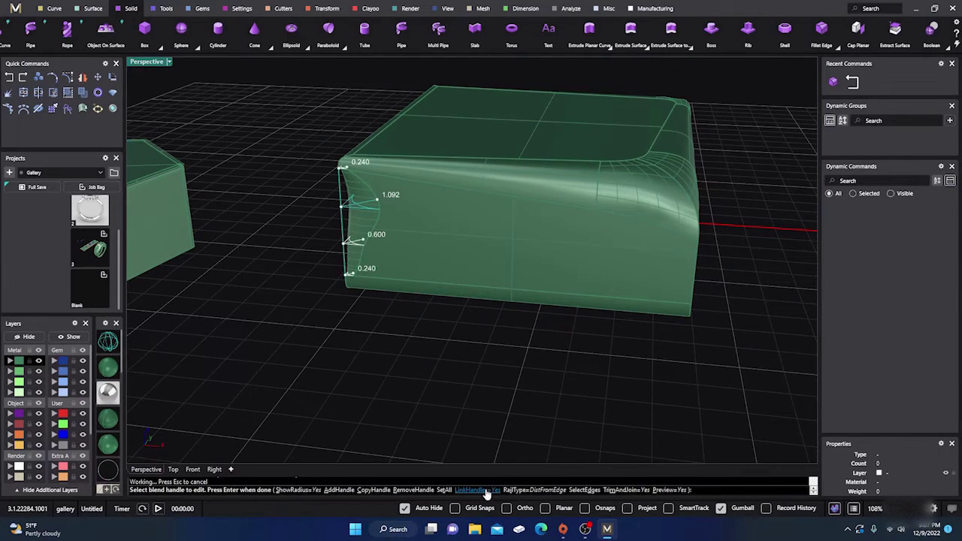
# Turn off LinkHandles and set the upper middle handle's radius to about 1.541 and the lower middle handle's to about 1.439
pyautogui.click(481, 490)
pyautogui.click(377, 202)
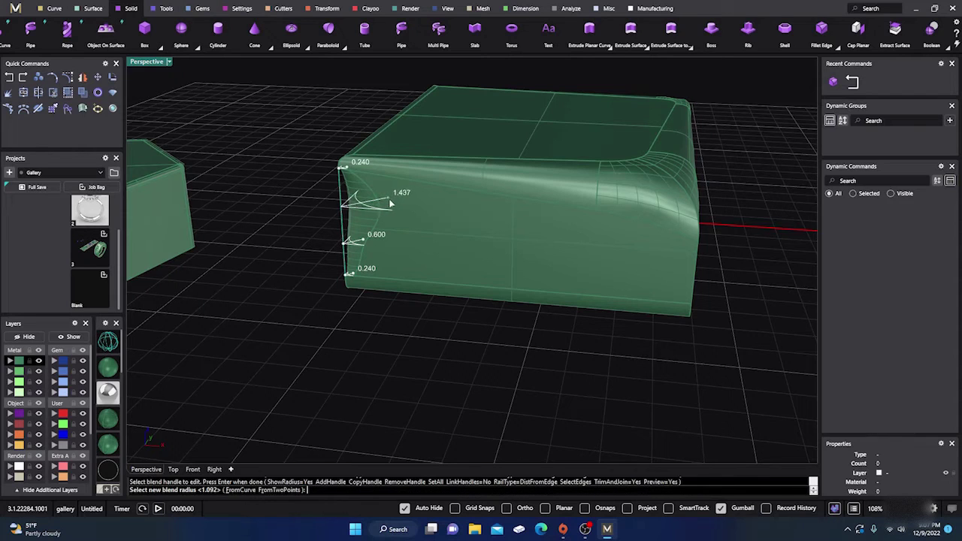
pyautogui.click(392, 199)
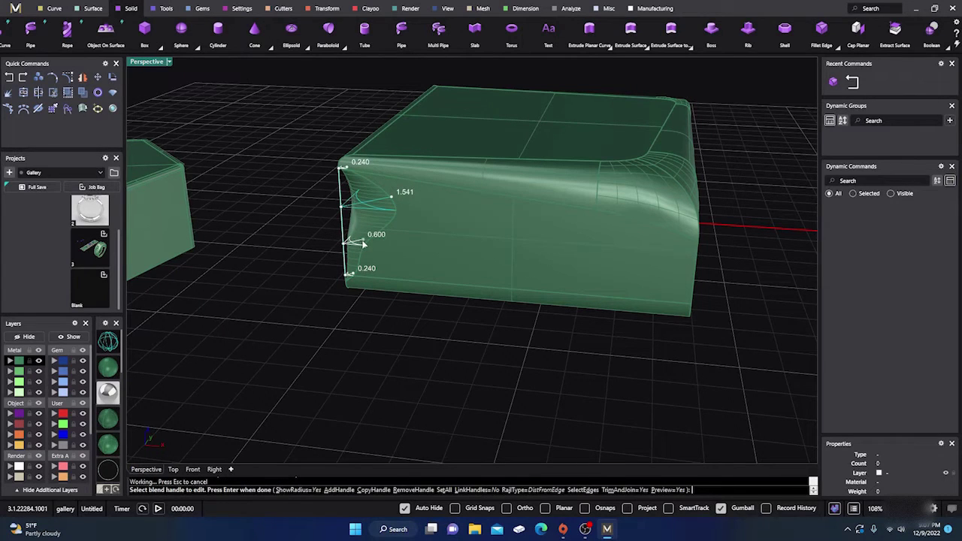
pyautogui.click(362, 244)
pyautogui.click(391, 237)
pyautogui.moveTo(393, 355); pyautogui.dragTo(475, 349, button='right')
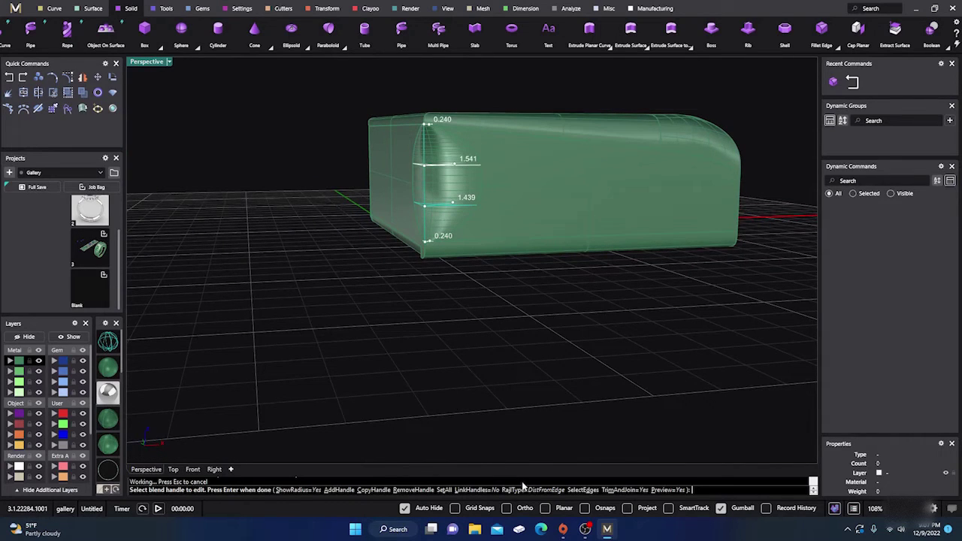
# Return to edge selection, add the short edge at the block's lower corner, and try to complete the blend
pyautogui.click(583, 490)
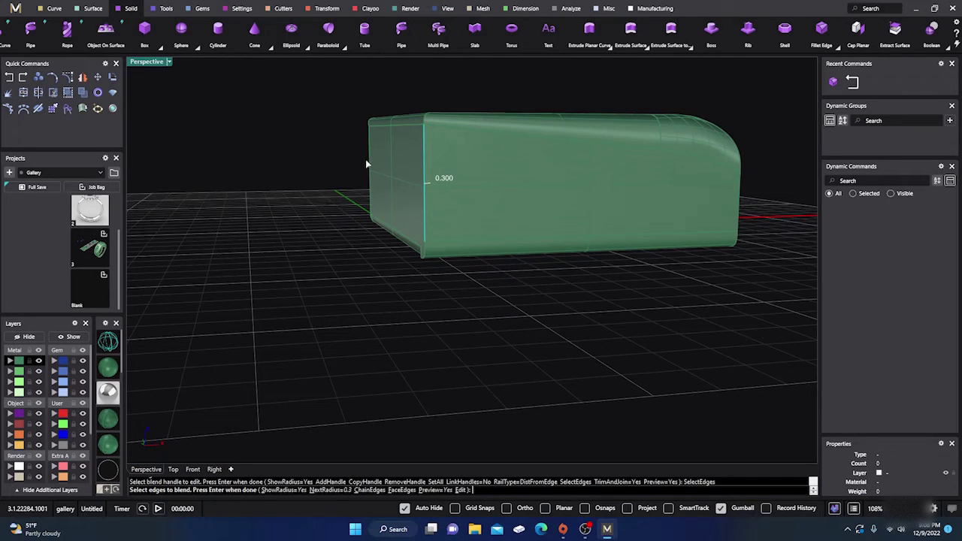
pyautogui.moveTo(367, 164); pyautogui.dragTo(325, 211, button='right')
pyautogui.moveTo(333, 303); pyautogui.dragTo(369, 268, button='right')
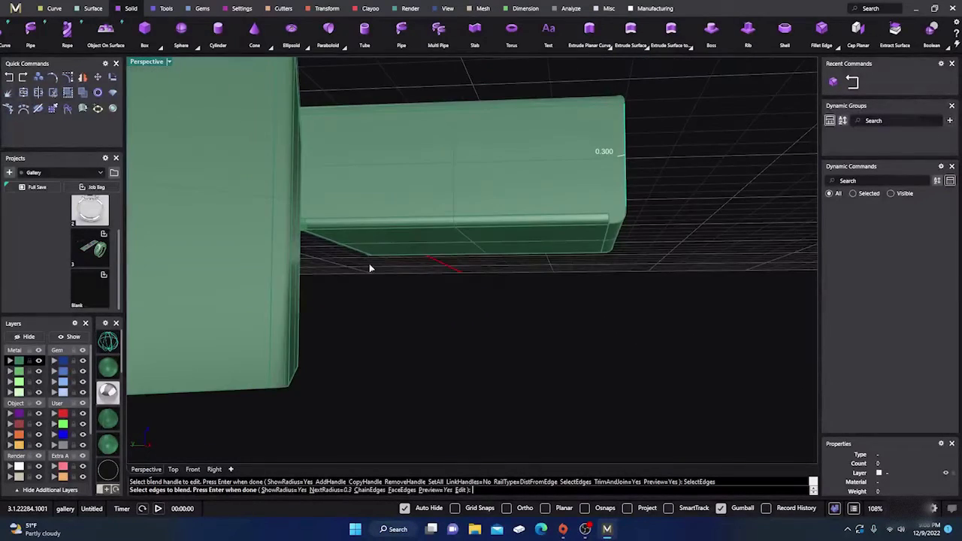
pyautogui.click(621, 223)
pyautogui.press('Return')
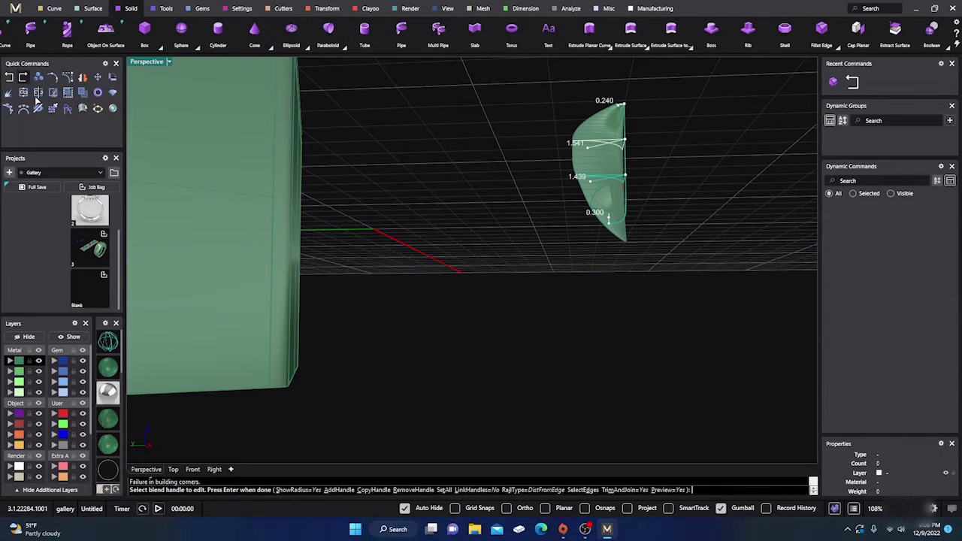
pyautogui.press('Return')
# Delete the rounded rectangular block and the hexagonal block
pyautogui.scroll(-5, 496, 316)
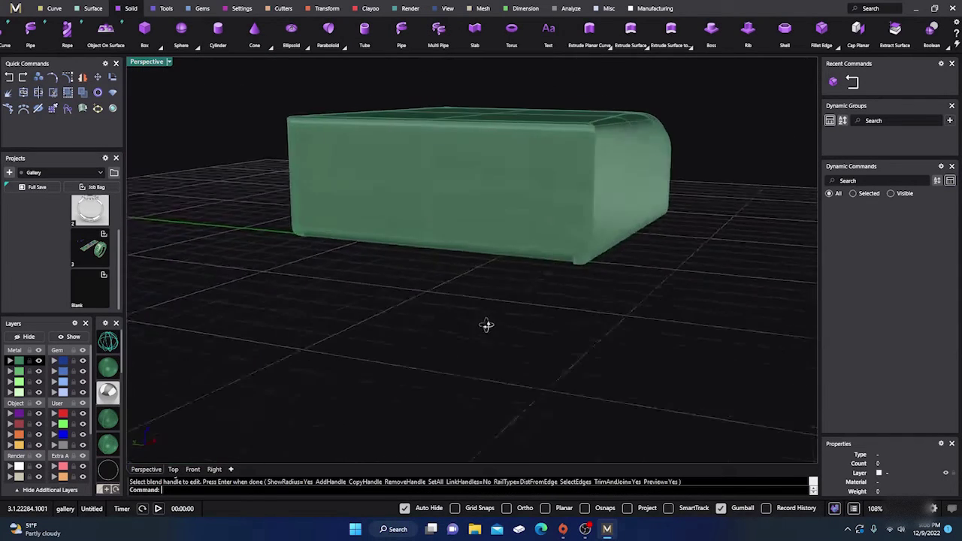
pyautogui.scroll(2, 488, 281)
pyautogui.scroll(-5, 492, 270)
pyautogui.moveTo(294, 177); pyautogui.dragTo(600, 348)
pyautogui.press('Delete')
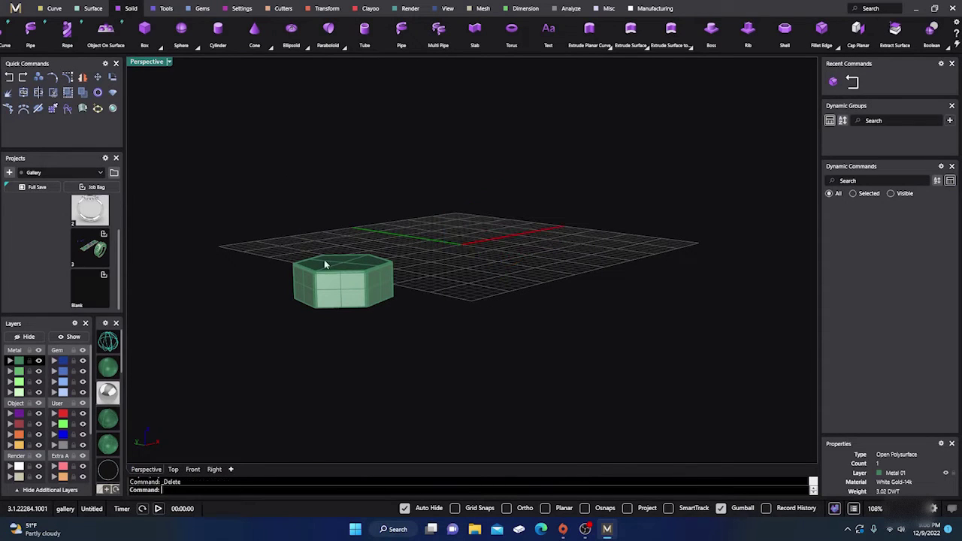
pyautogui.click(324, 260)
pyautogui.press('Delete')
# Draw a new flat rectangular box near the grid origin and delete the leftover hexagonal outline
pyautogui.click(144, 32)
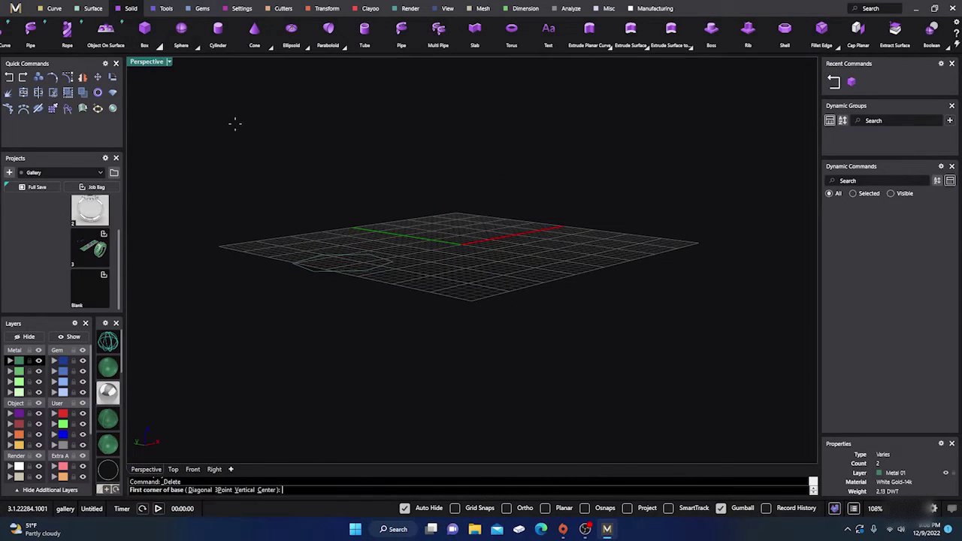
pyautogui.click(403, 224)
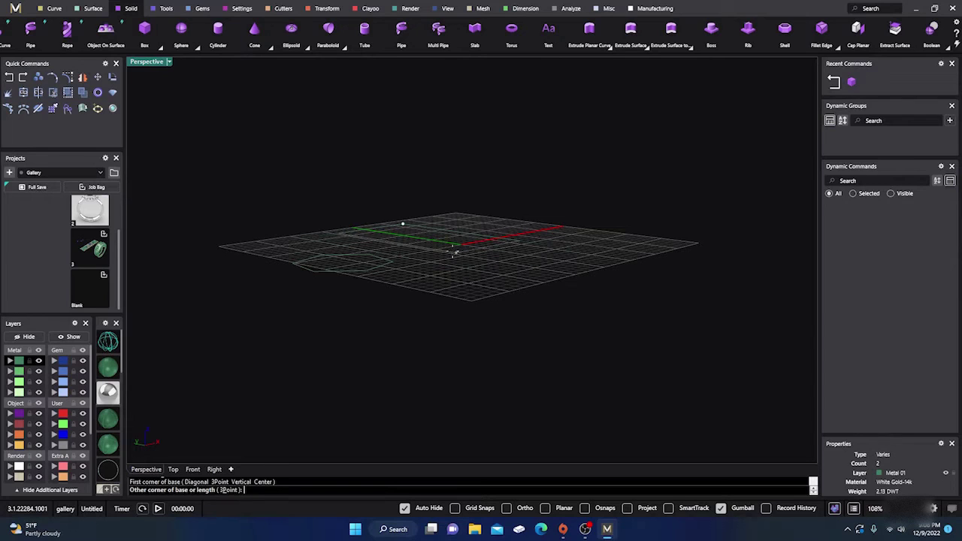
pyautogui.click(451, 250)
pyautogui.click(431, 270)
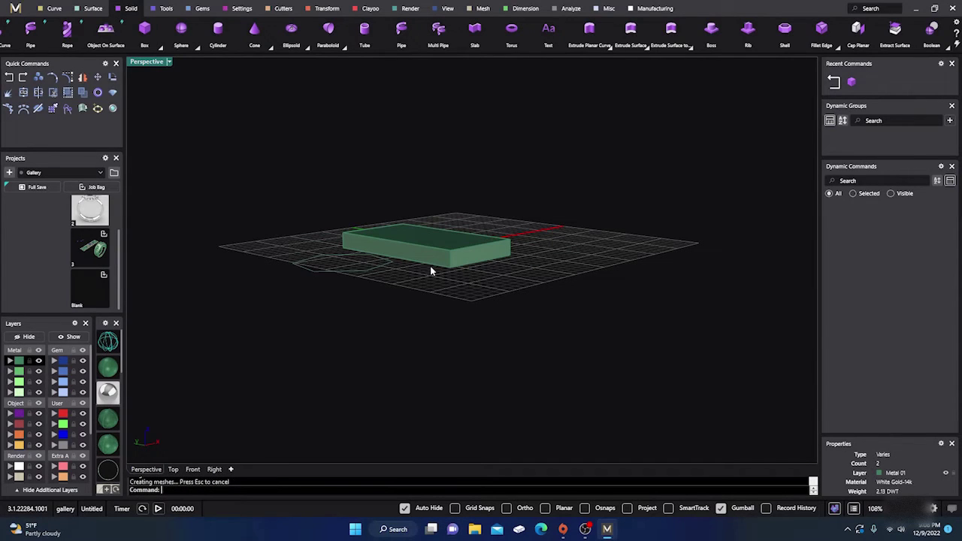
pyautogui.click(348, 273)
pyautogui.press('Delete')
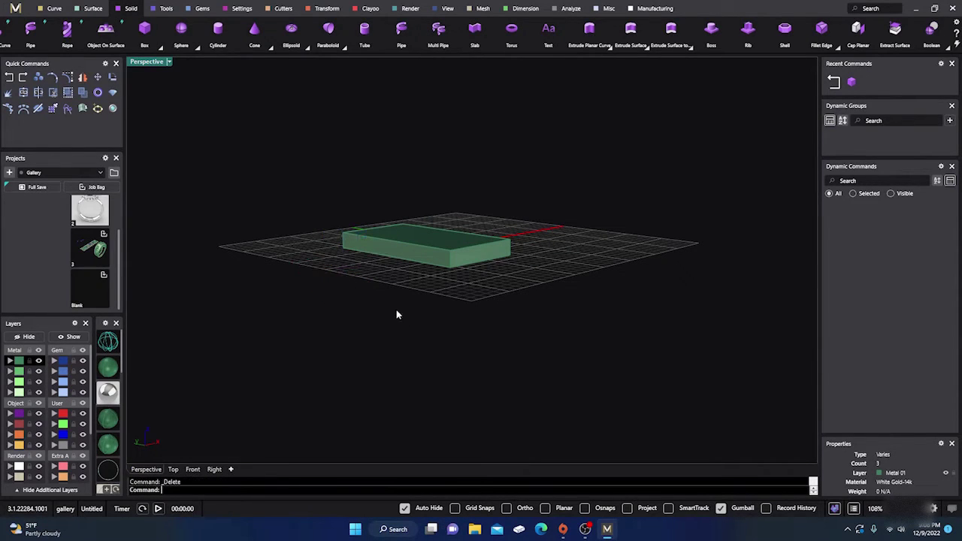
# Start a Blend Edge of radius 0.3 on the four edges around the box's long front face and the two adjoining short top edges
pyautogui.scroll(-2, 424, 338)
pyautogui.scroll(3, 404, 318)
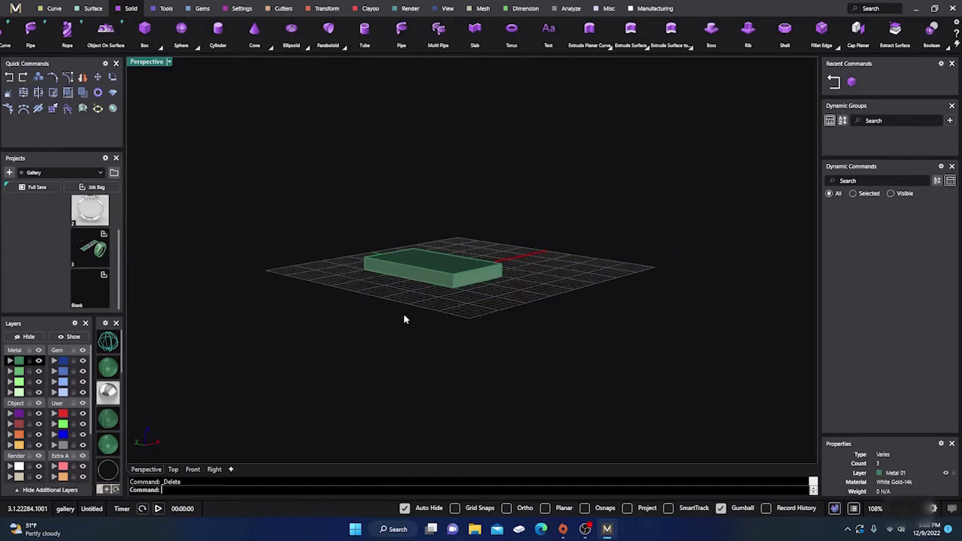
pyautogui.click(836, 46)
pyautogui.click(822, 67)
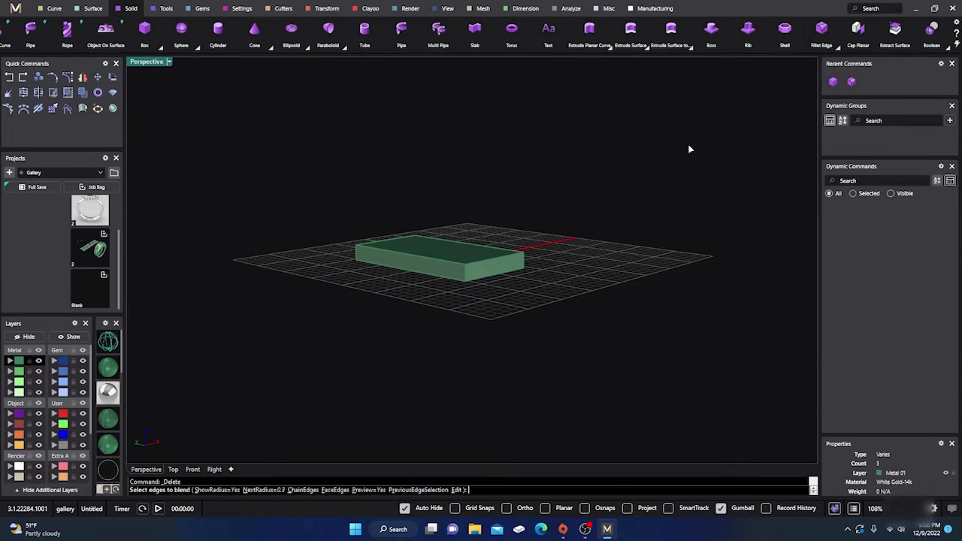
pyautogui.scroll(2, 473, 261)
pyautogui.click(476, 264)
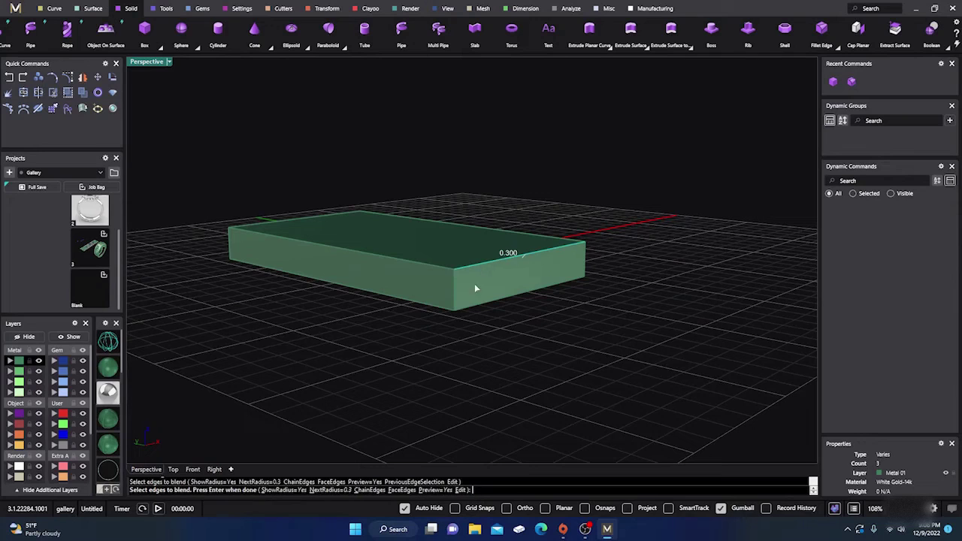
pyautogui.click(429, 266)
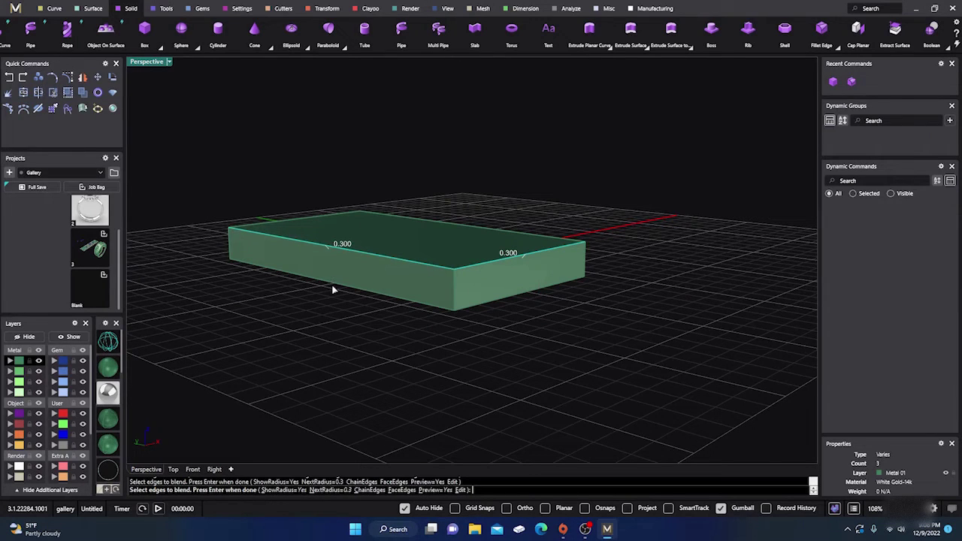
pyautogui.click(411, 295)
pyautogui.click(455, 279)
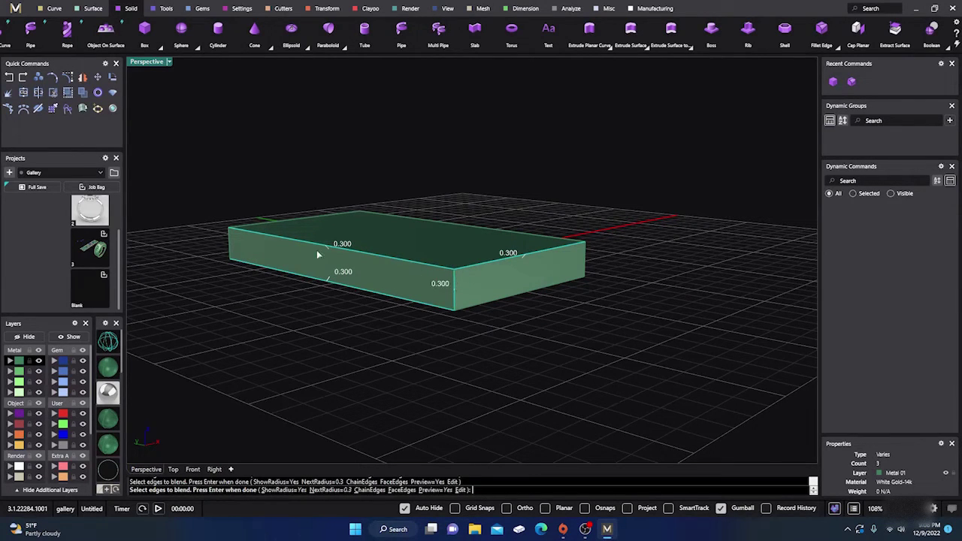
pyautogui.click(232, 242)
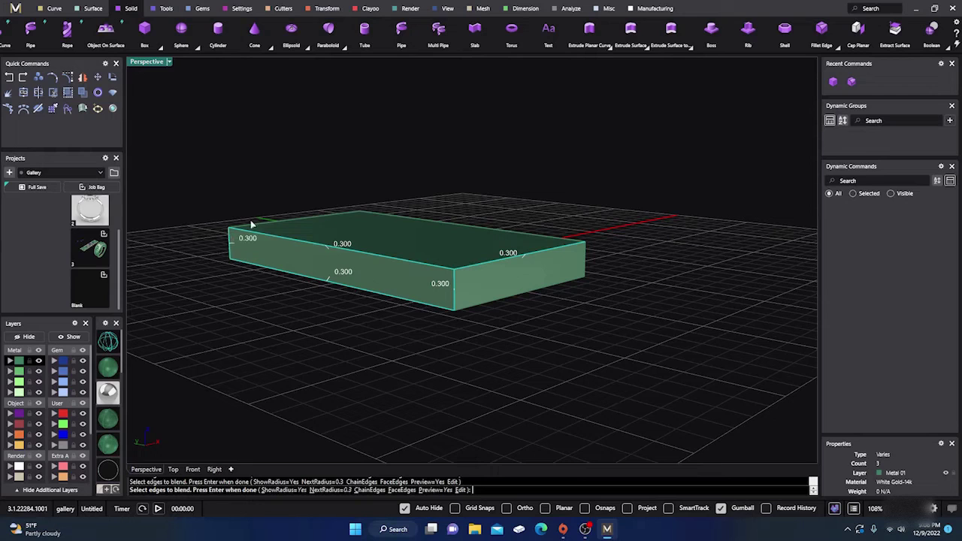
pyautogui.click(310, 217)
pyautogui.press('Return')
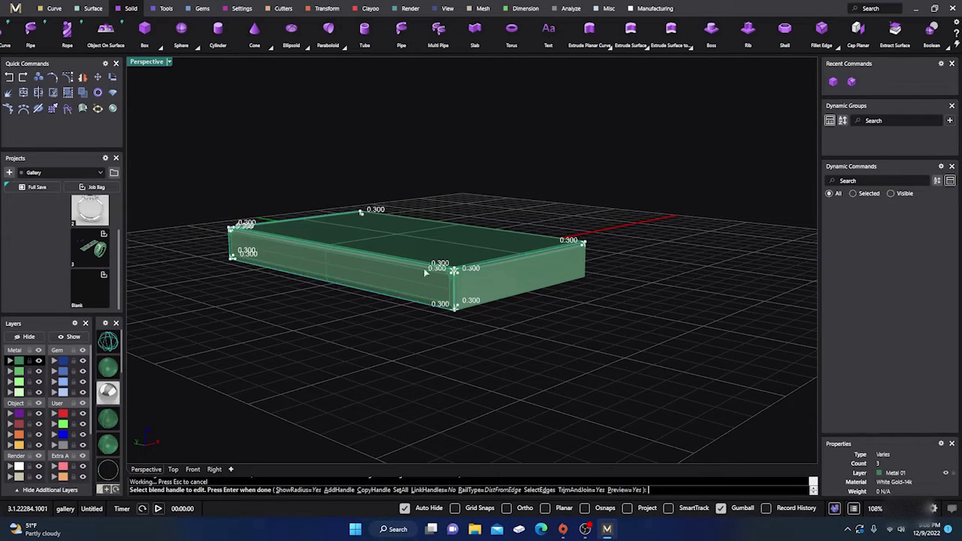
# Turn the blend preview off and back on to compare the box with and without the rounded edges
pyautogui.click(621, 490)
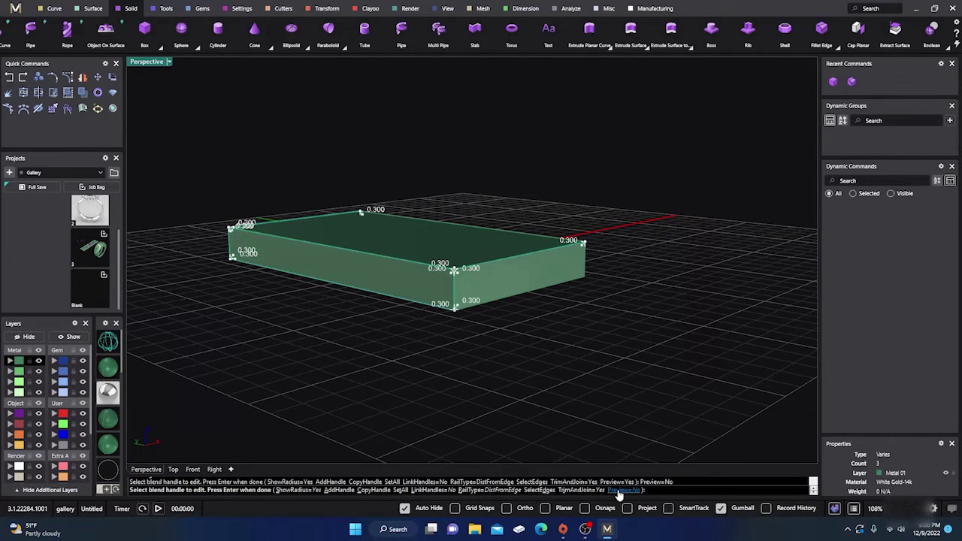
pyautogui.click(621, 490)
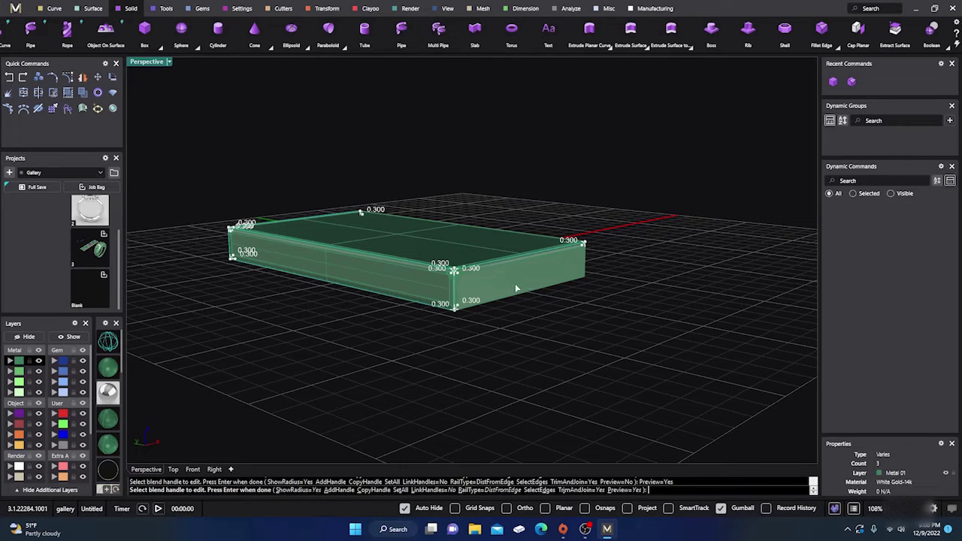
pyautogui.moveTo(491, 282); pyautogui.dragTo(504, 303, button='right')
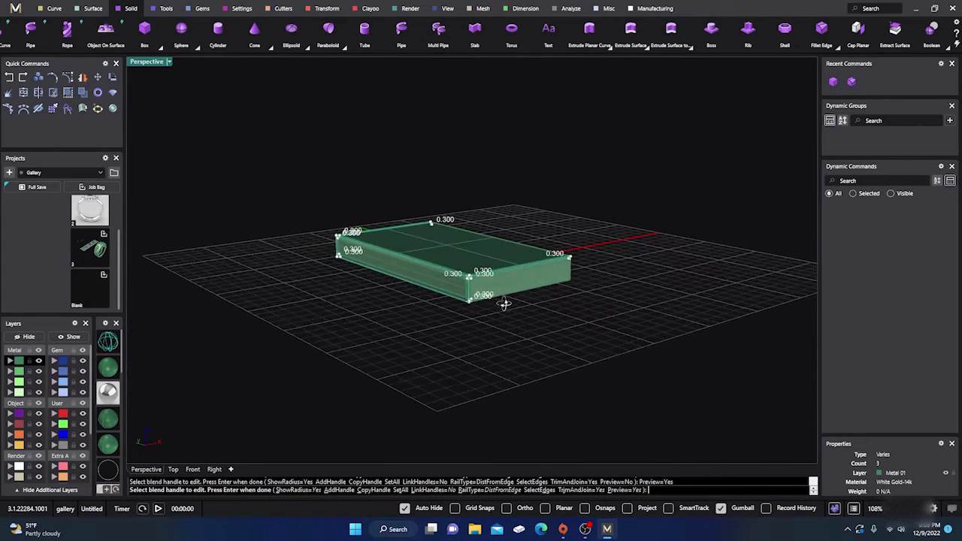
pyautogui.scroll(3, 504, 303)
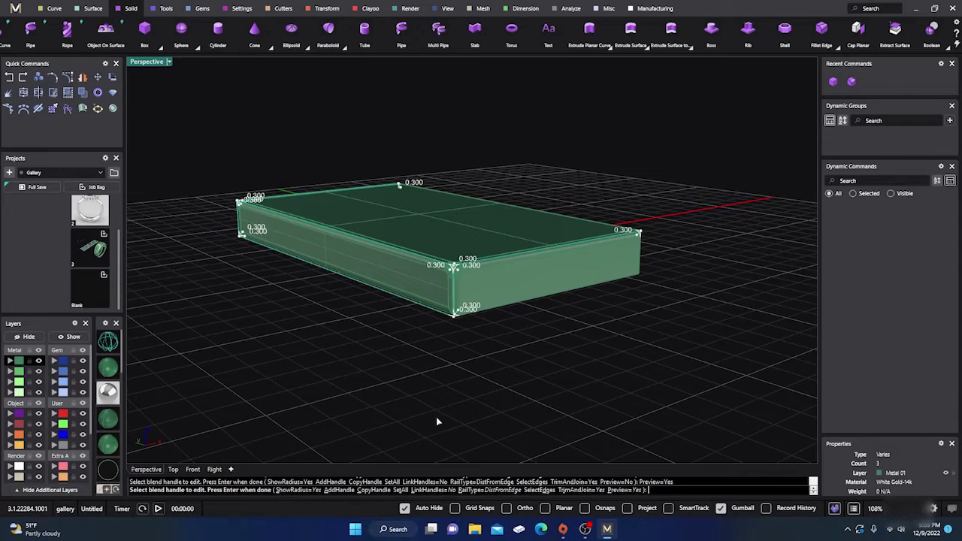
# Try a radius of 1 for all handles of the six-edge blend, and cancel the command
pyautogui.click(400, 490)
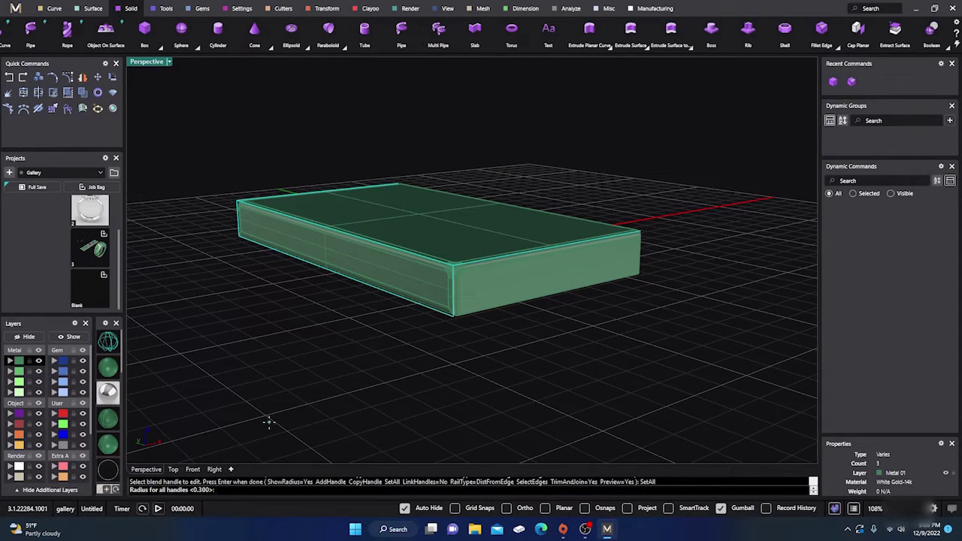
pyautogui.write('1')
pyautogui.press('Return')
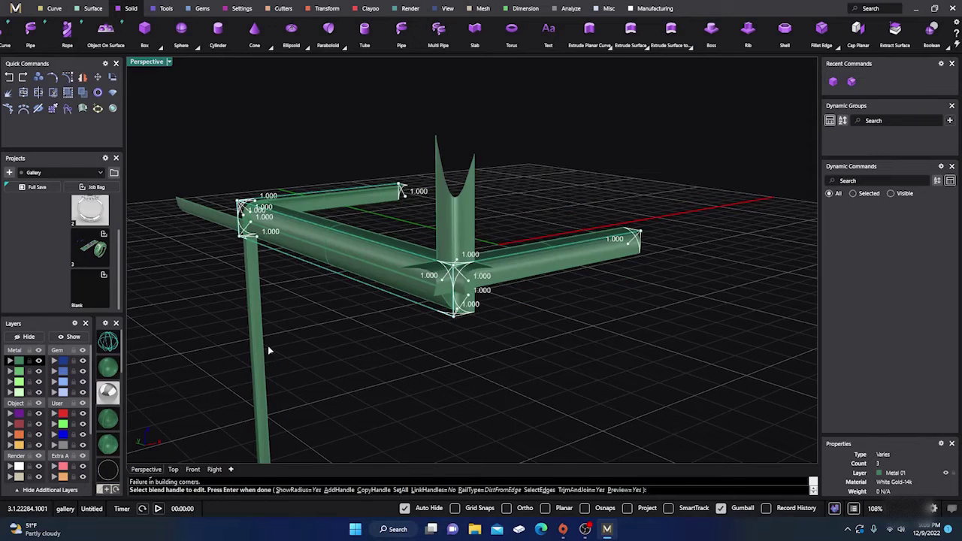
pyautogui.press('Escape')
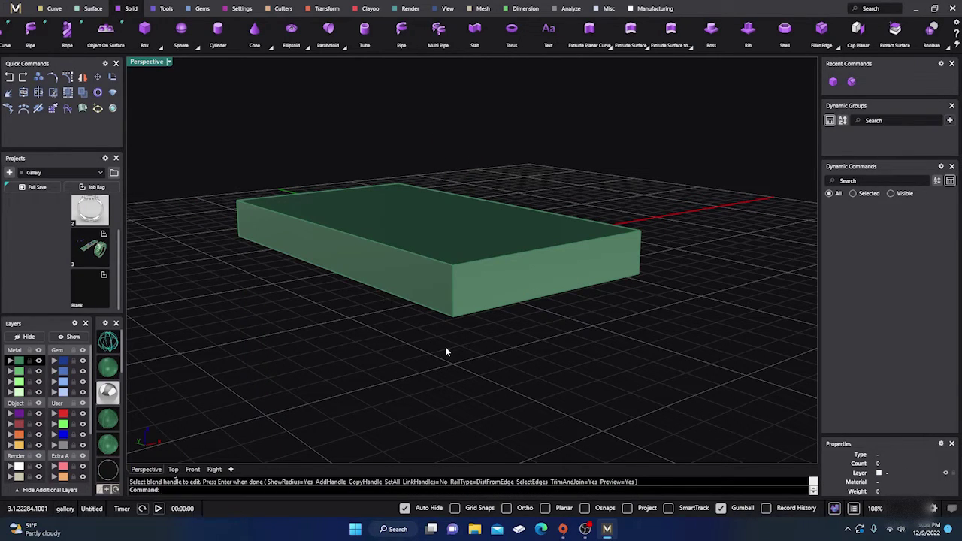
# Start a new edge blend of radius 1 on the front long and adjoining short edges of the box's top face
pyautogui.press('Return')
pyautogui.click(484, 259)
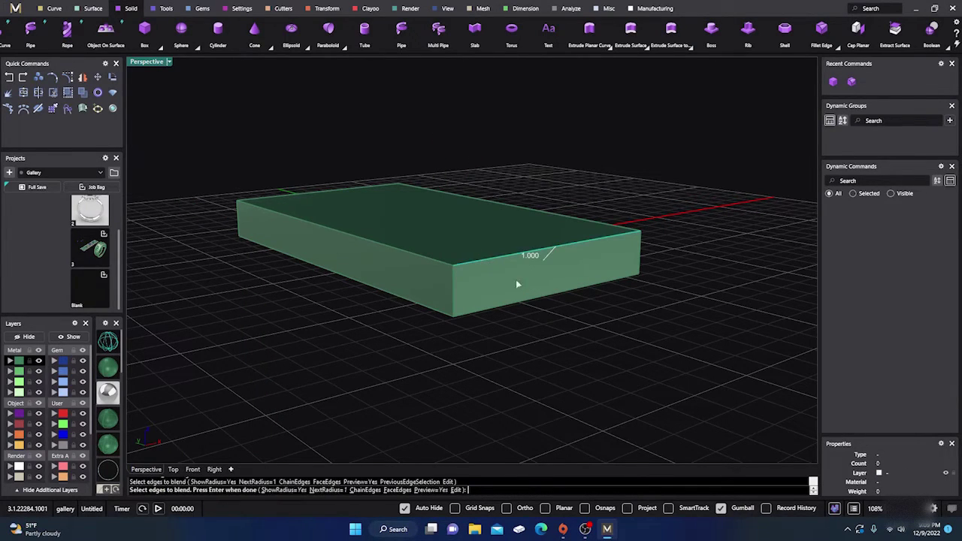
pyautogui.click(437, 261)
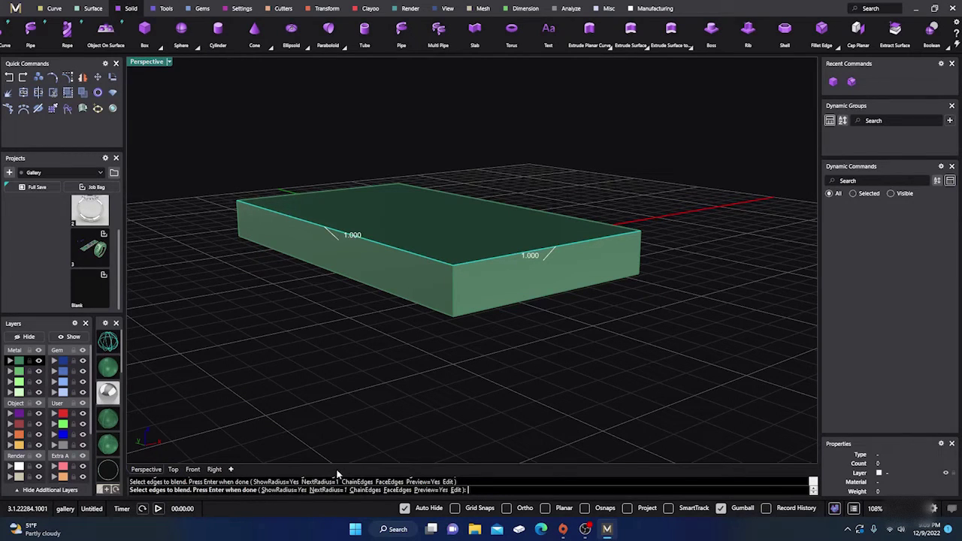
pyautogui.press('Return')
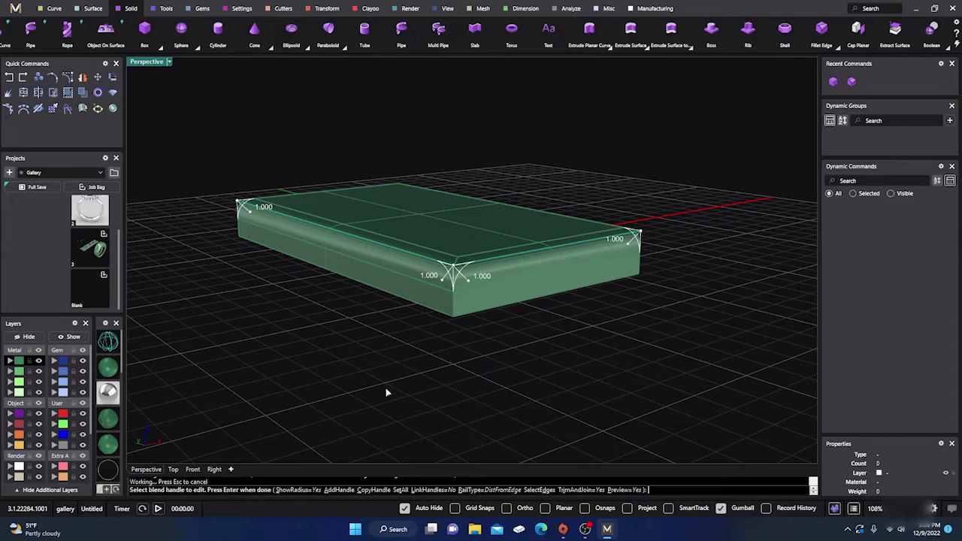
pyautogui.moveTo(442, 350); pyautogui.dragTo(462, 343, button='right')
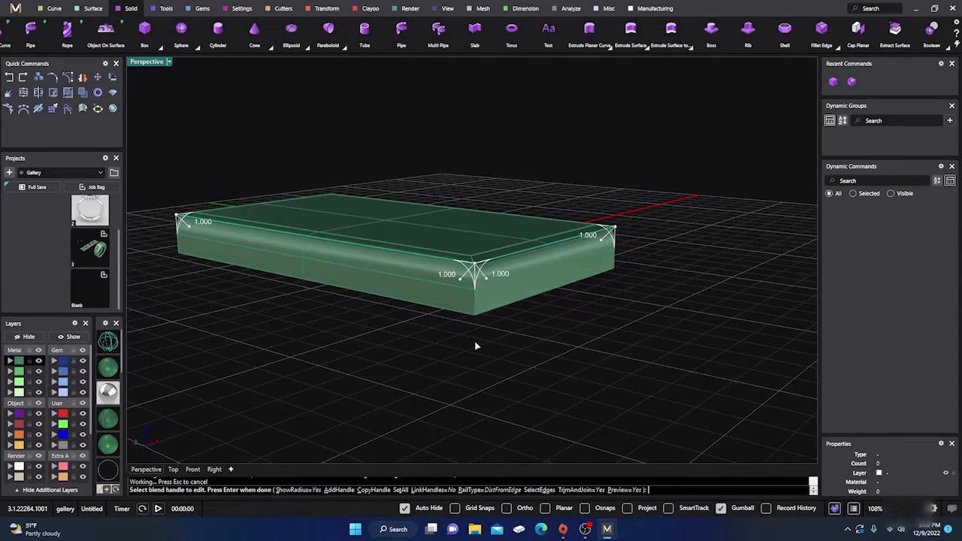
# Turn TrimAndJoin off, examine the separate blend surfaces from several sides, and turn the option back on
pyautogui.click(583, 490)
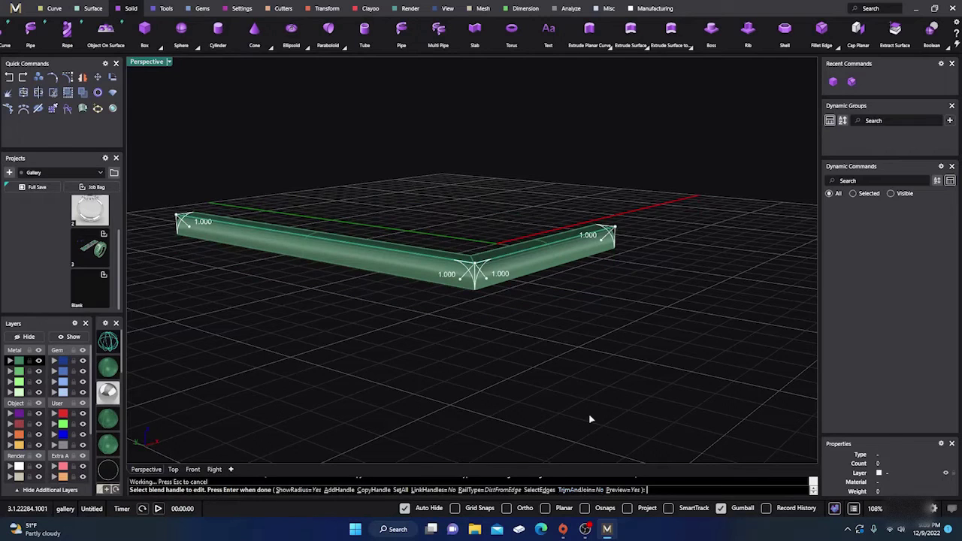
pyautogui.moveTo(593, 343); pyautogui.dragTo(310, 325, button='right')
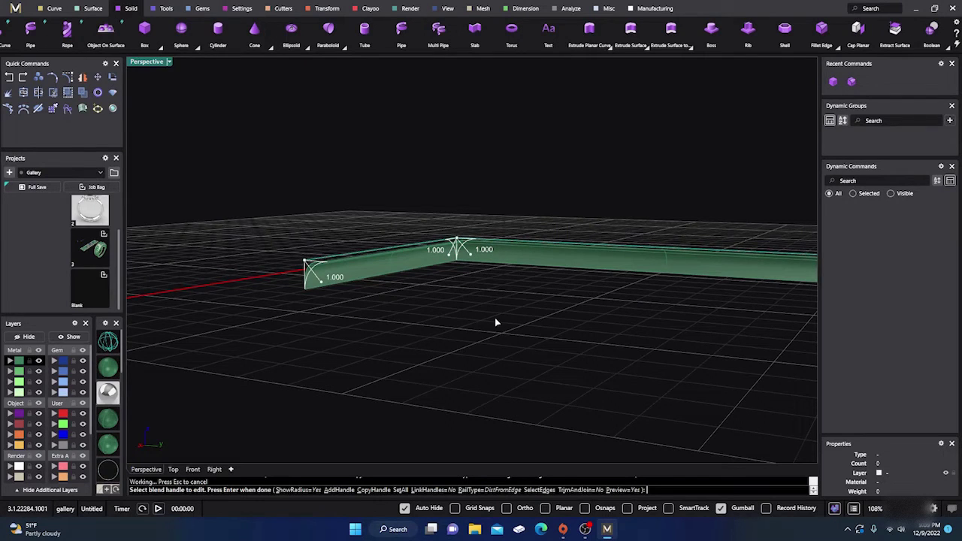
pyautogui.moveTo(495, 322); pyautogui.dragTo(329, 243, button='right')
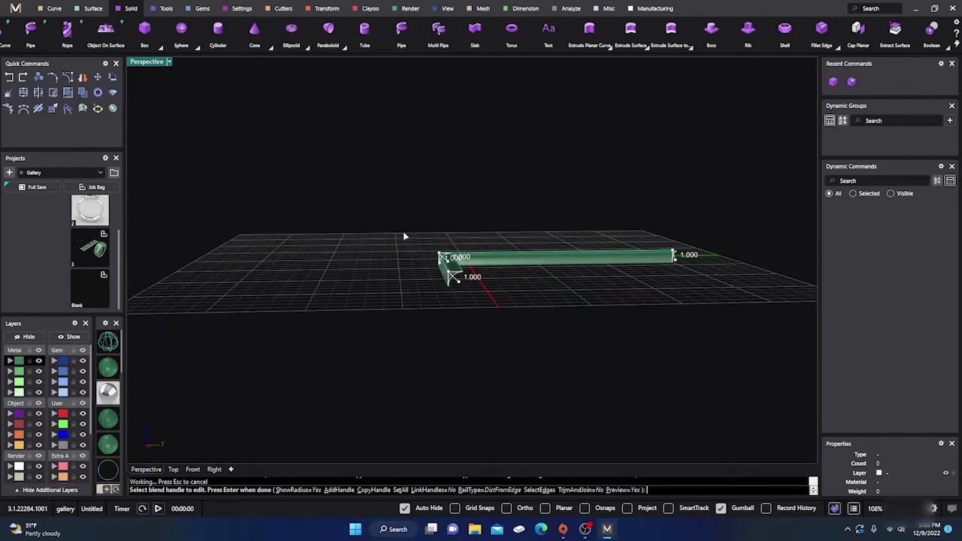
pyautogui.moveTo(426, 319); pyautogui.dragTo(524, 327, button='right')
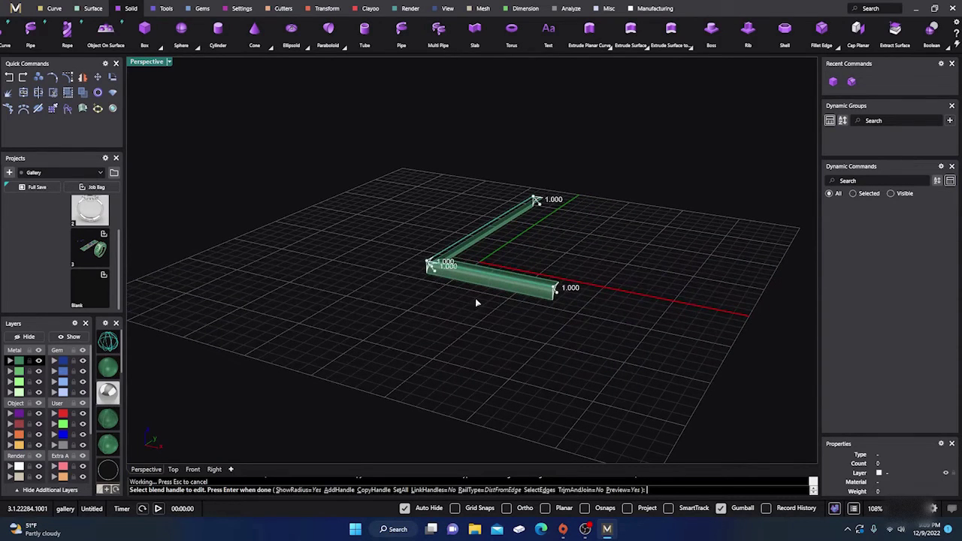
pyautogui.click(582, 491)
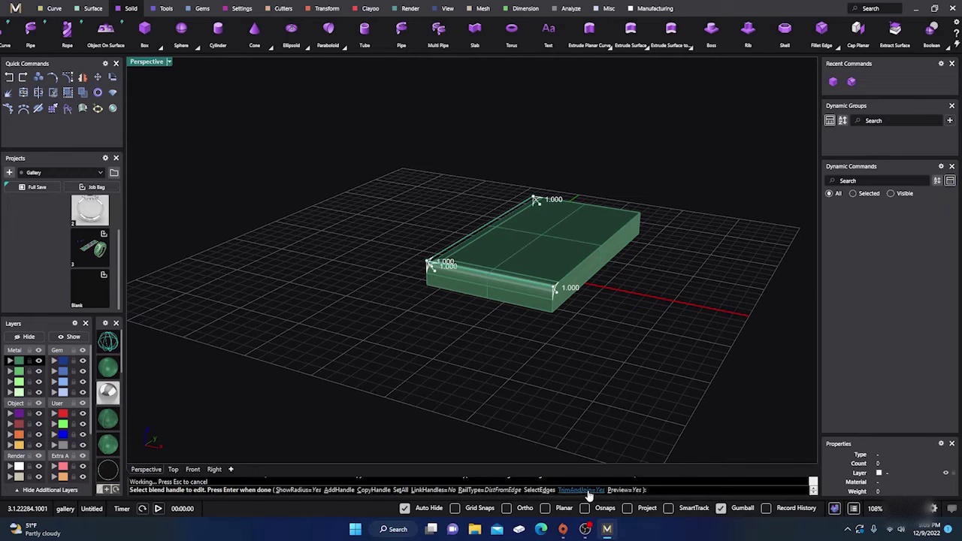
# Complete the trimmed and joined blend of the two top edges and inspect the rounded box
pyautogui.moveTo(452, 370); pyautogui.dragTo(454, 316, button='right')
pyautogui.scroll(3, 325, 249)
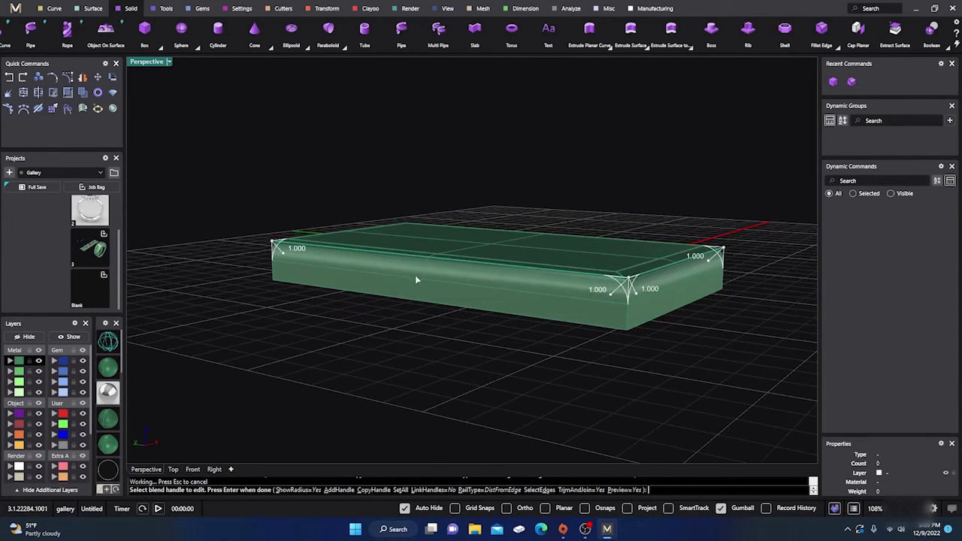
pyautogui.press('Return')
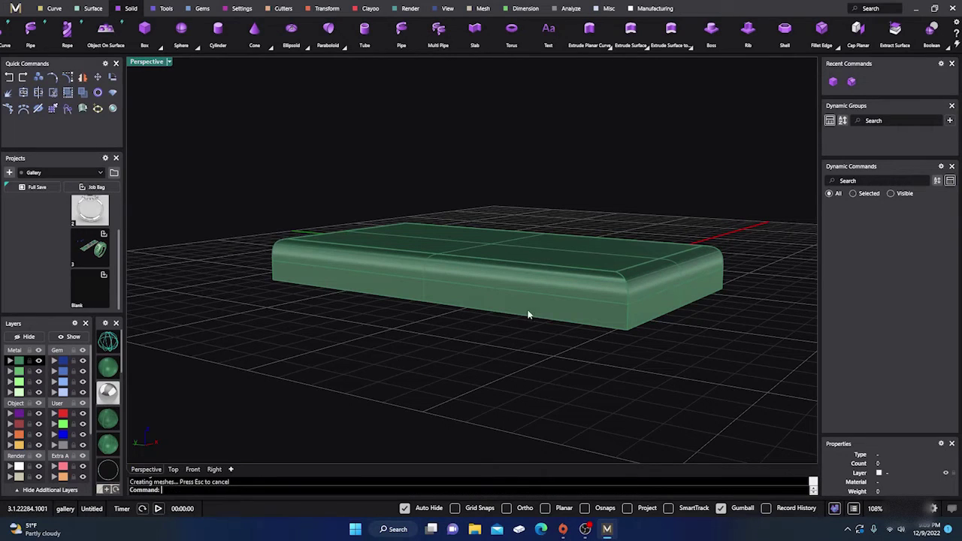
pyautogui.click(528, 314)
pyautogui.moveTo(577, 385); pyautogui.dragTo(446, 358, button='right')
pyautogui.click(416, 335)
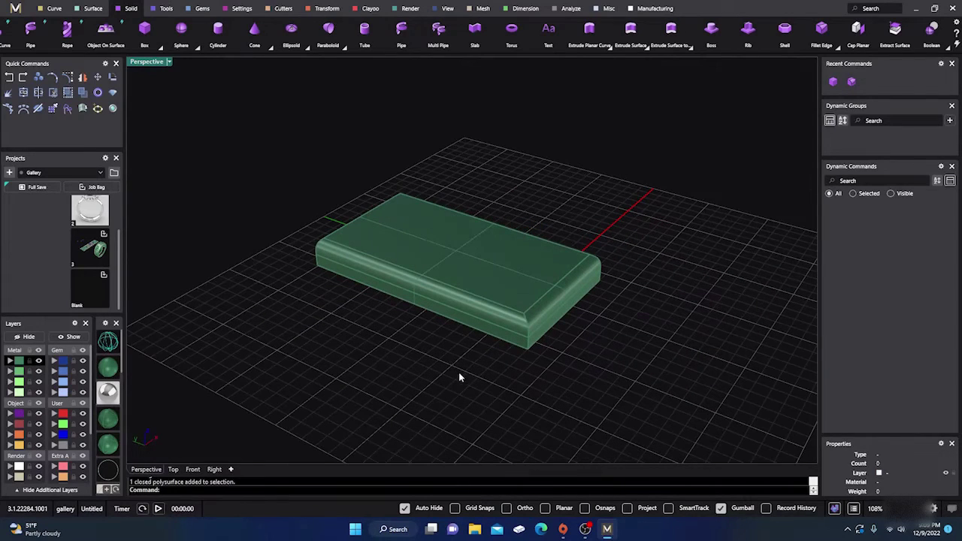
# Try to blend the box's long front and adjoining short bottom edges with a radius of 1
pyautogui.rightClick(436, 357)
pyautogui.moveTo(501, 399); pyautogui.dragTo(506, 339, button='right')
pyautogui.click(506, 338)
pyautogui.click(543, 338)
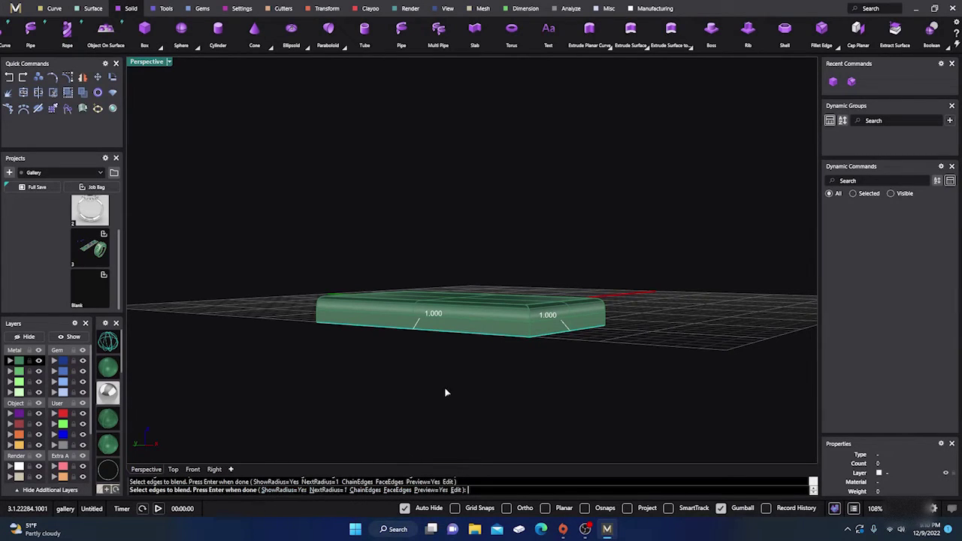
pyautogui.press('Return')
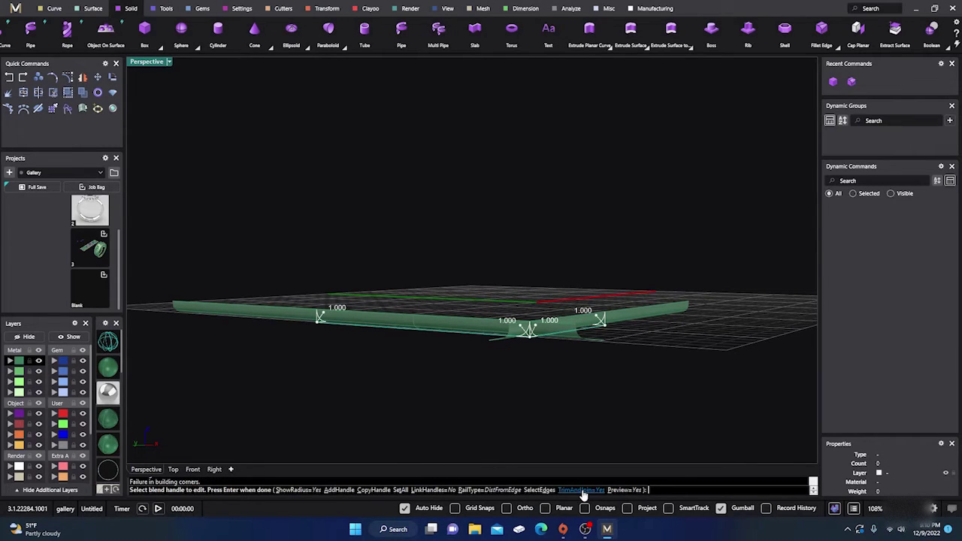
pyautogui.press('Return')
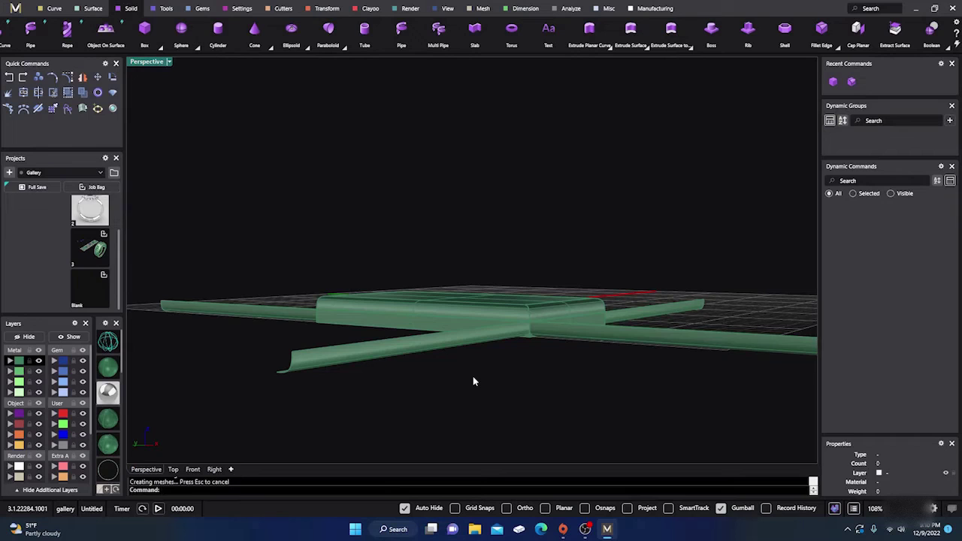
# Delete the two loose blend surfaces sticking out past the rounded box
pyautogui.click(391, 348)
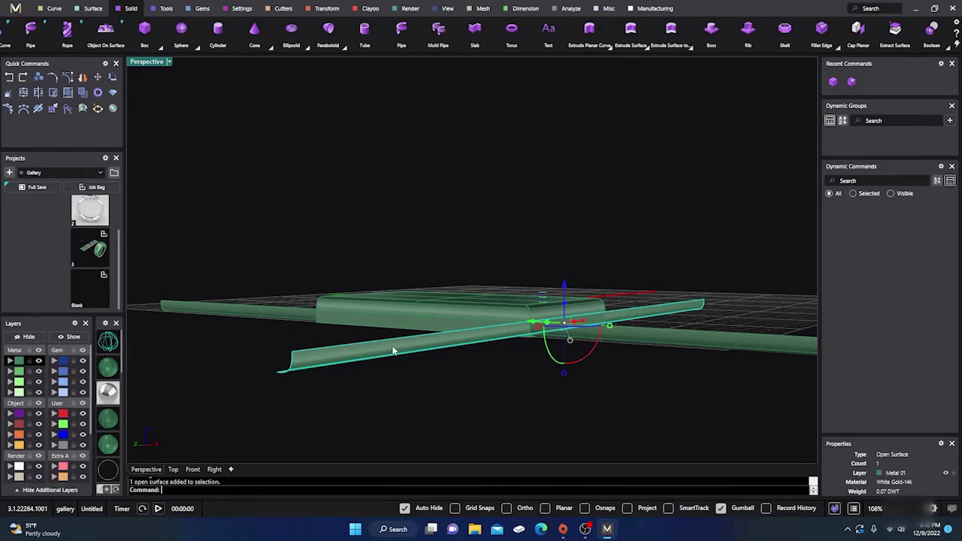
pyautogui.press('Delete')
pyautogui.click(274, 308)
pyautogui.press('Delete')
# Select the box's two adjoining lower edges for Blend Edge and set the radius of all handles to 0.2
pyautogui.moveTo(319, 357); pyautogui.dragTo(472, 357, button='right')
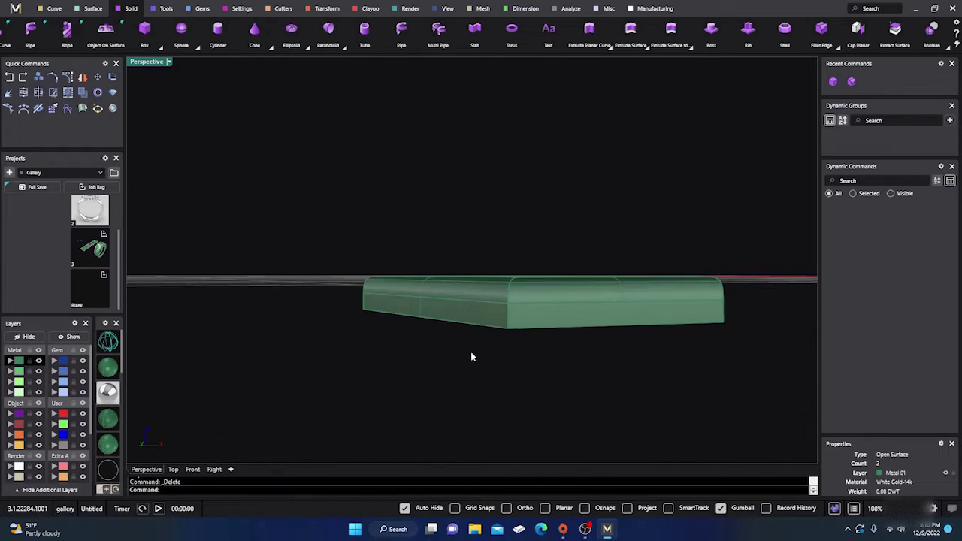
pyautogui.press('Return')
pyautogui.click(481, 326)
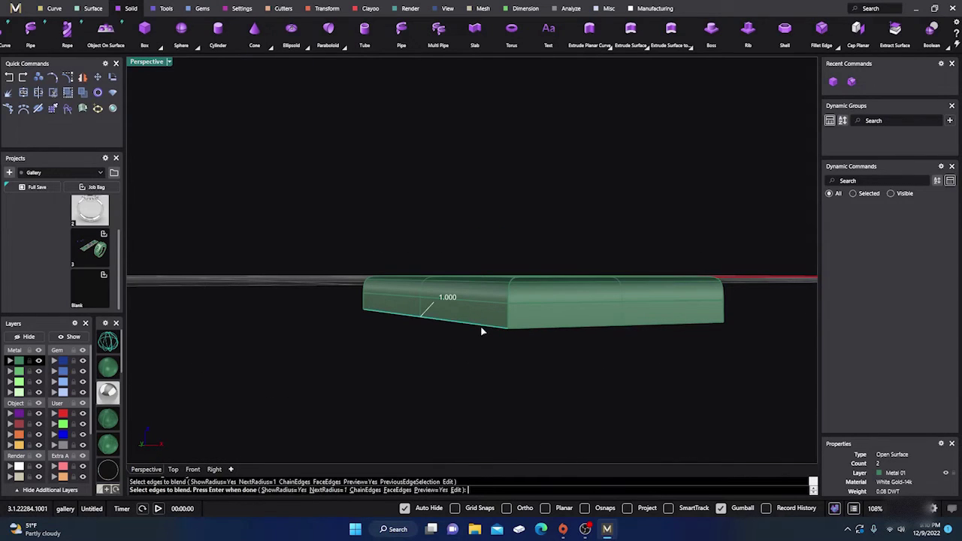
pyautogui.click(526, 328)
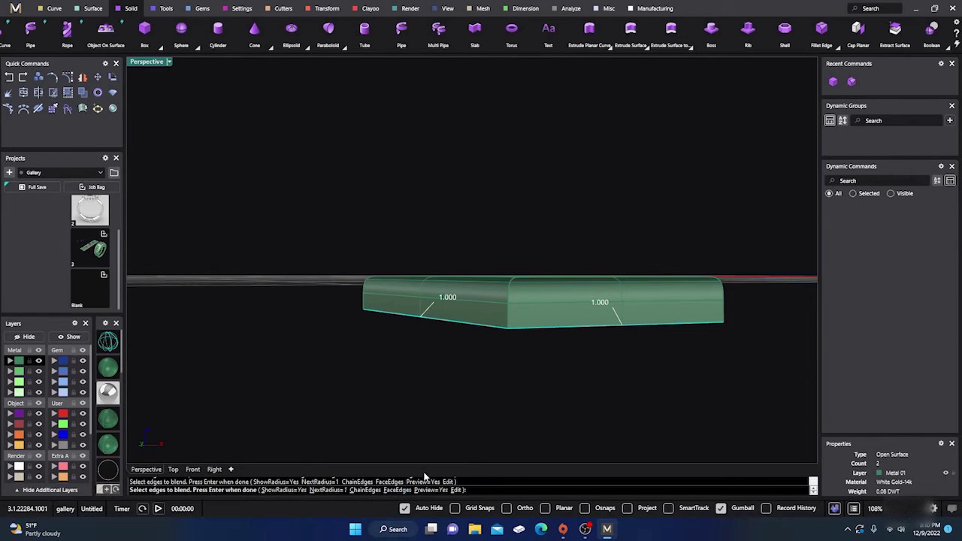
pyautogui.press('Return')
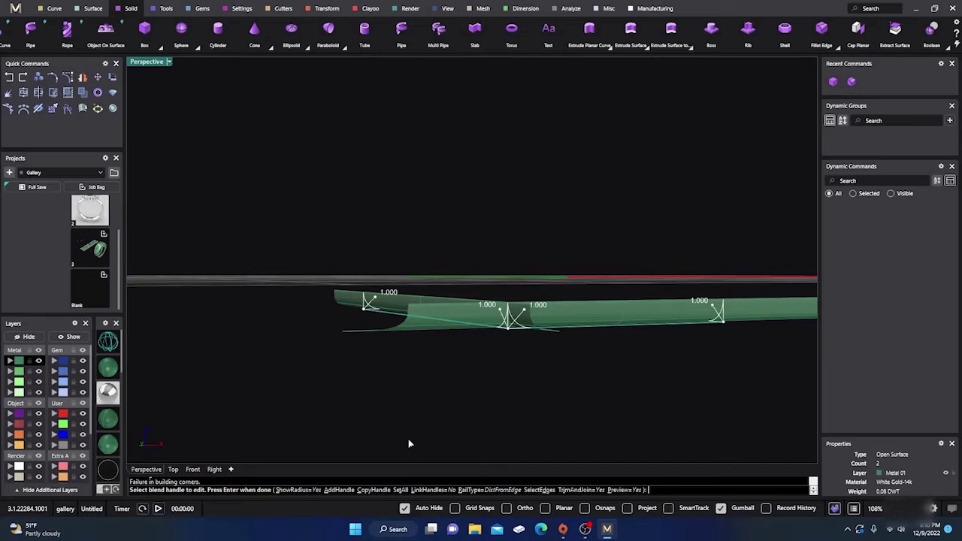
pyautogui.click(400, 489)
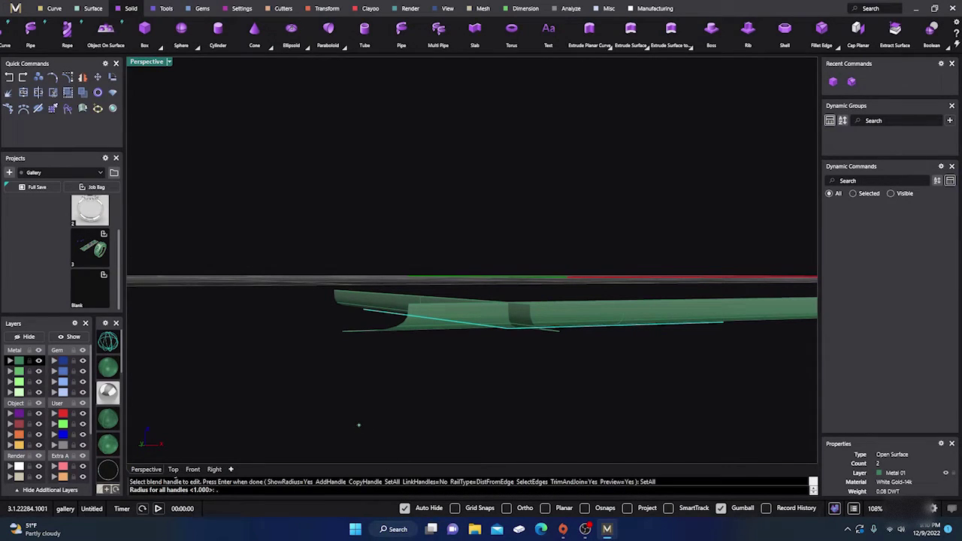
pyautogui.write('.2')
pyautogui.press('Return')
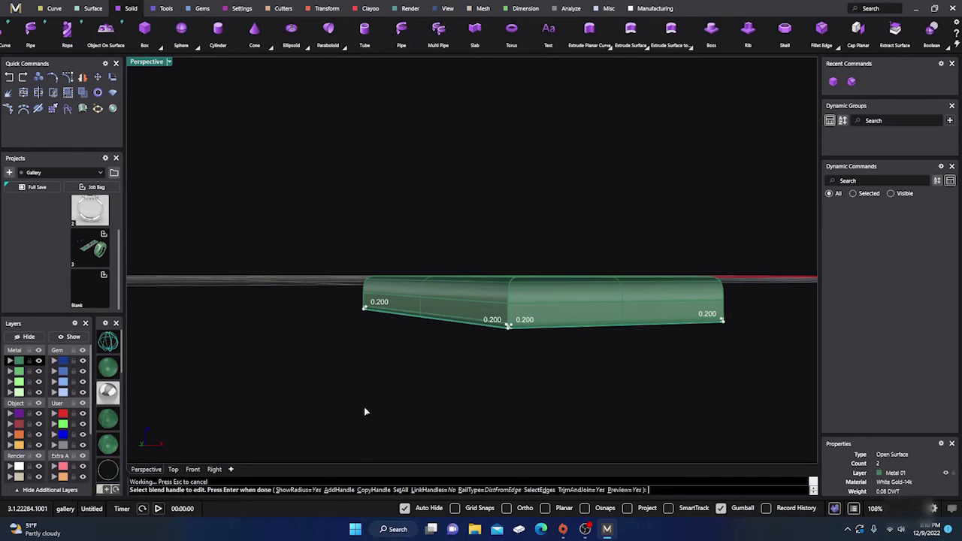
# Enlarge only one blend handle at the near lower corner to a radius of about 0.761
pyautogui.moveTo(364, 412); pyautogui.dragTo(467, 356, button='right')
pyautogui.scroll(5, 545, 311)
pyautogui.moveTo(545, 311); pyautogui.dragTo(446, 352, button='right')
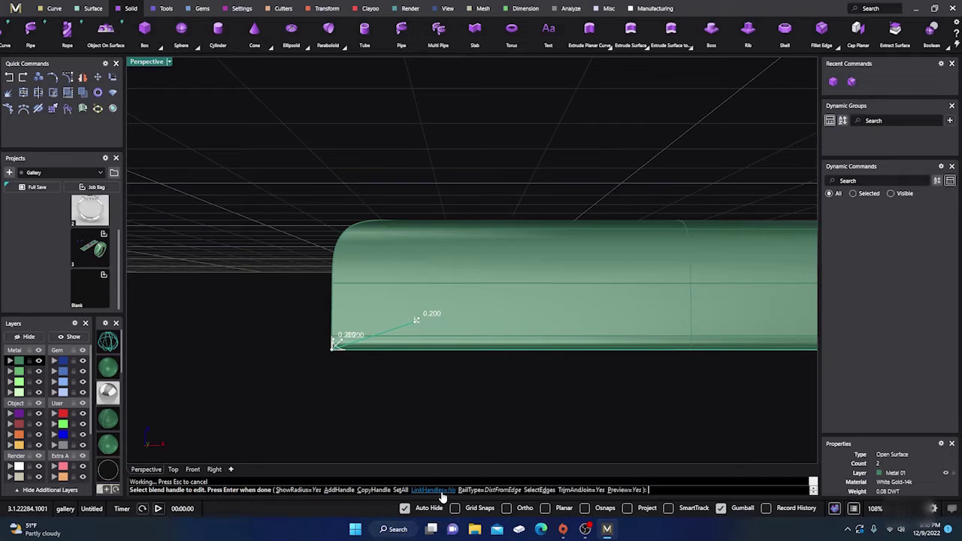
pyautogui.click(343, 340)
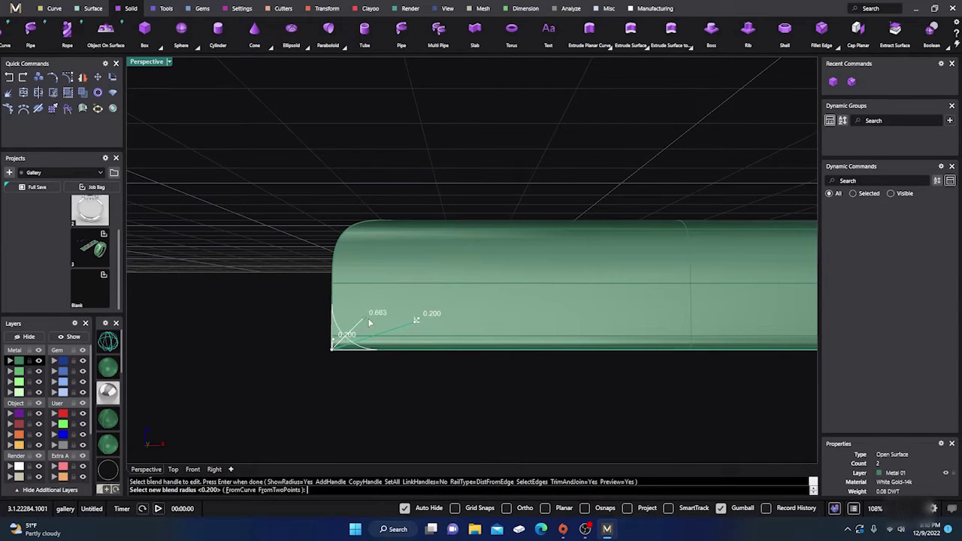
pyautogui.click(369, 312)
# Set LinkHandles to Yes and enlarge the blend handle at the edge's far end to a radius of about 0.975
pyautogui.click(442, 493)
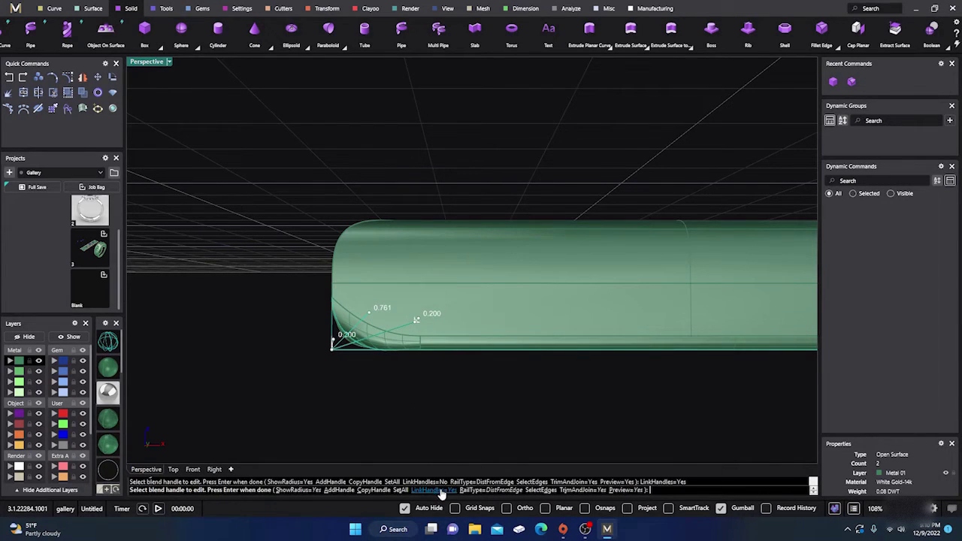
pyautogui.click(417, 321)
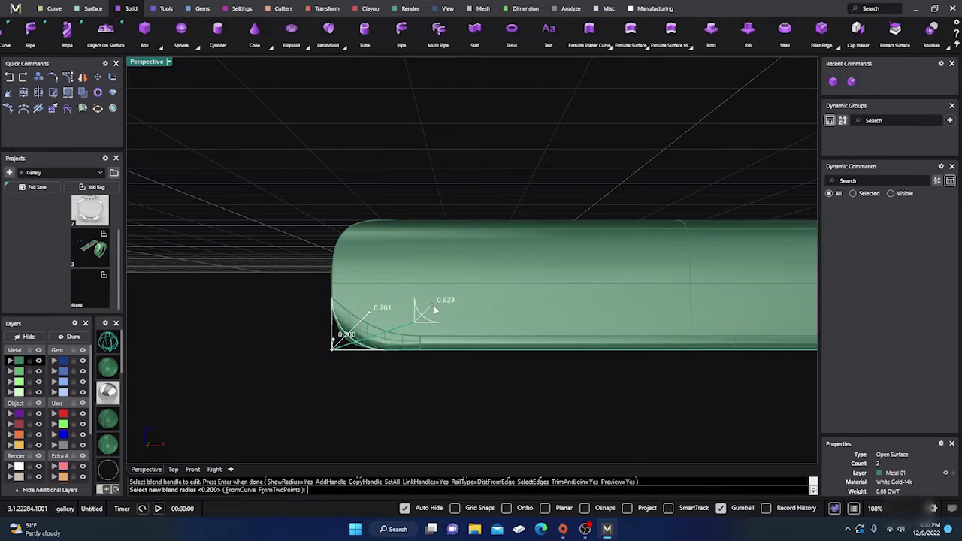
pyautogui.click(434, 308)
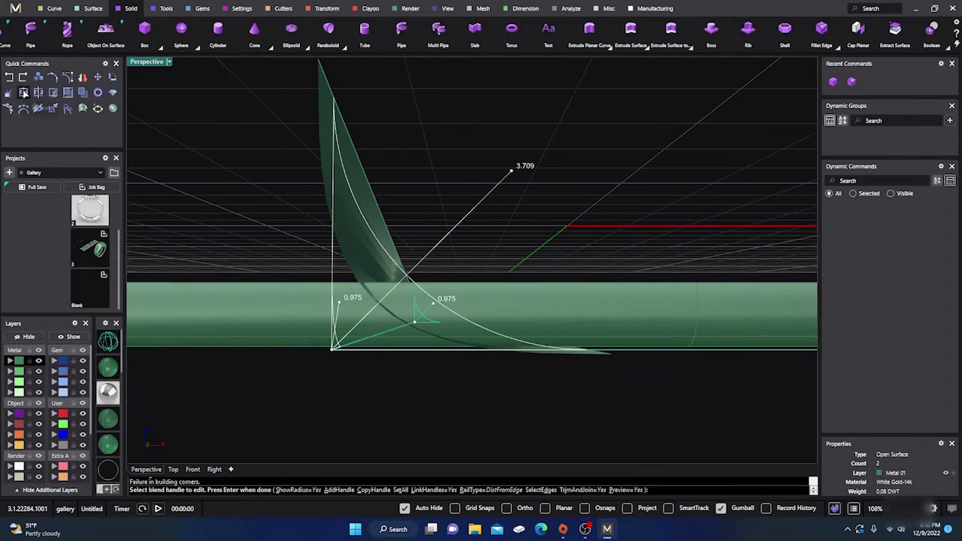
# Abort the linked-handle blend, undo the last change and delete the restored loose blend surface
pyautogui.click(23, 78)
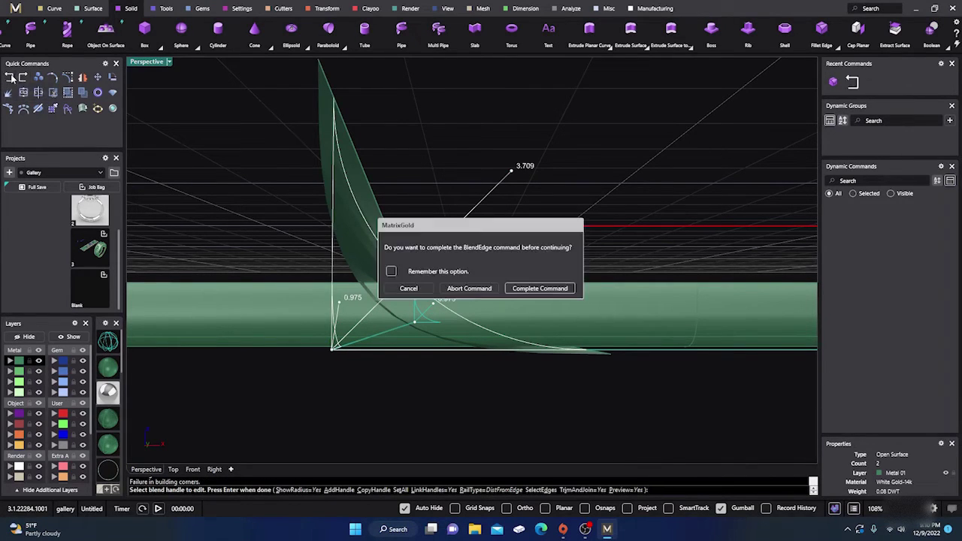
pyautogui.click(457, 288)
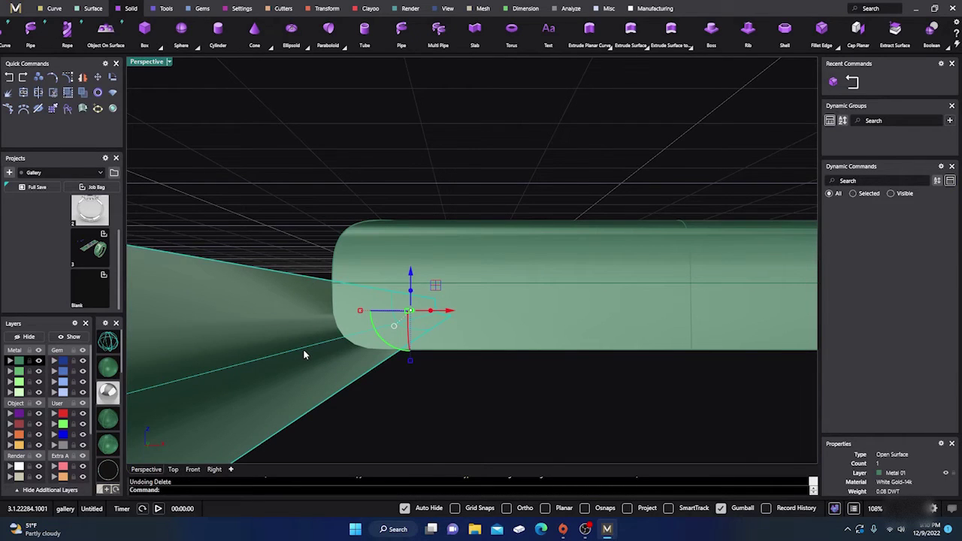
pyautogui.press('Delete')
# Blend all edges of the box with a radius of 0.2
pyautogui.moveTo(313, 344); pyautogui.dragTo(405, 380, button='right')
pyautogui.press('Return')
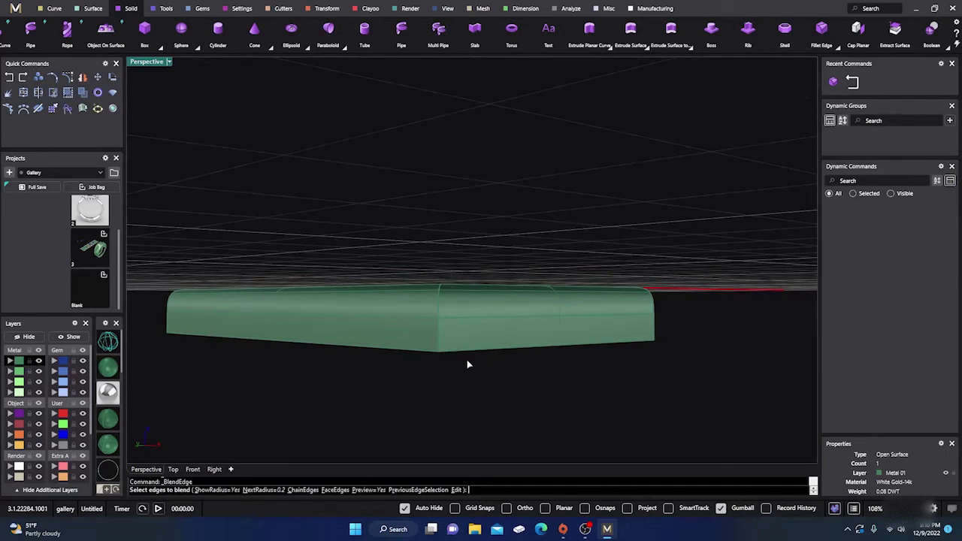
pyautogui.click(478, 351)
pyautogui.click(414, 351)
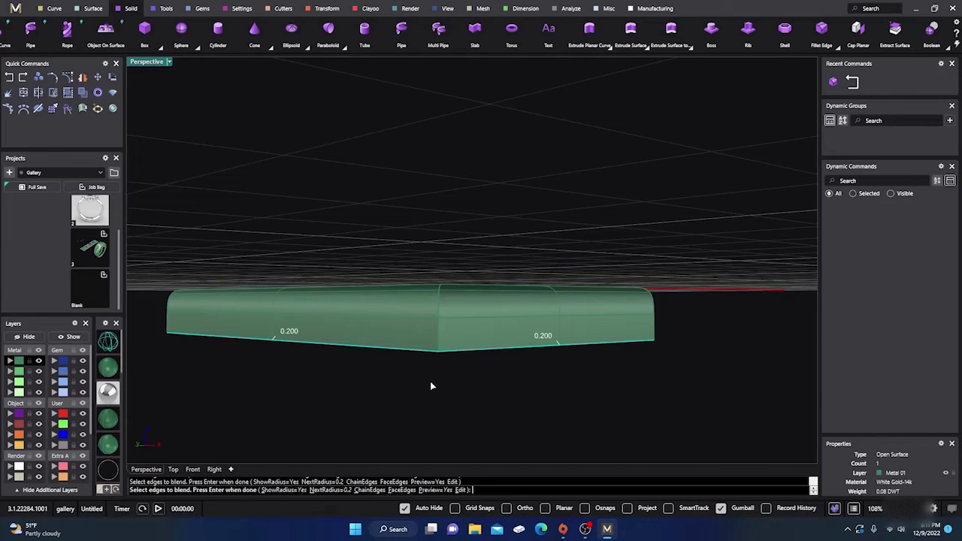
pyautogui.scroll(-3, 429, 386)
pyautogui.moveTo(341, 369); pyautogui.dragTo(523, 452)
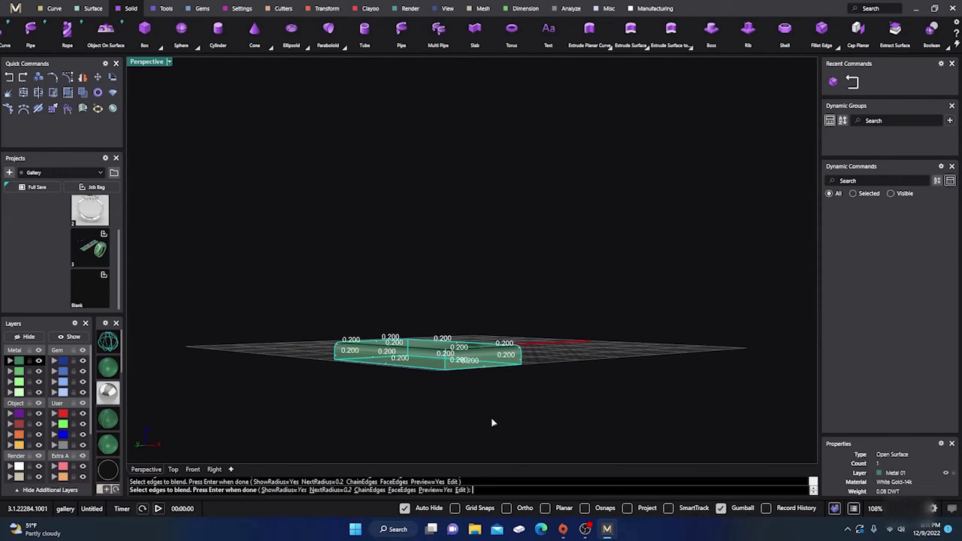
pyautogui.press('Return')
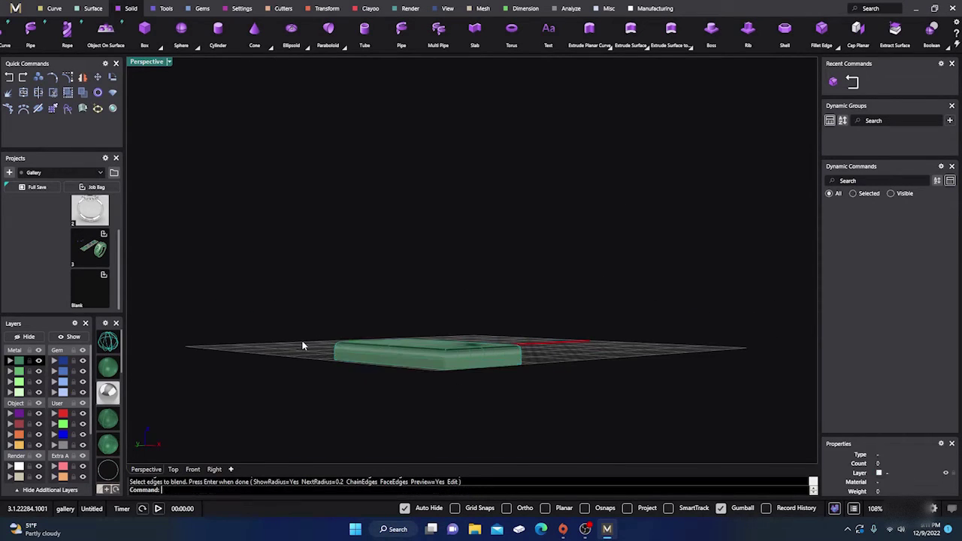
# Delete the box and draw a new, thicker solid box extending below the grid
pyautogui.click(391, 364)
pyautogui.press('Delete')
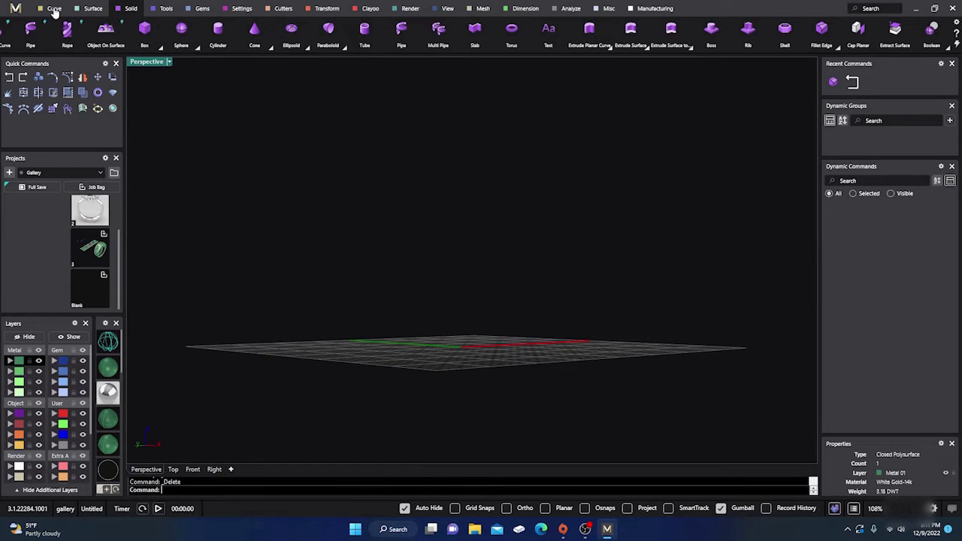
pyautogui.click(92, 9)
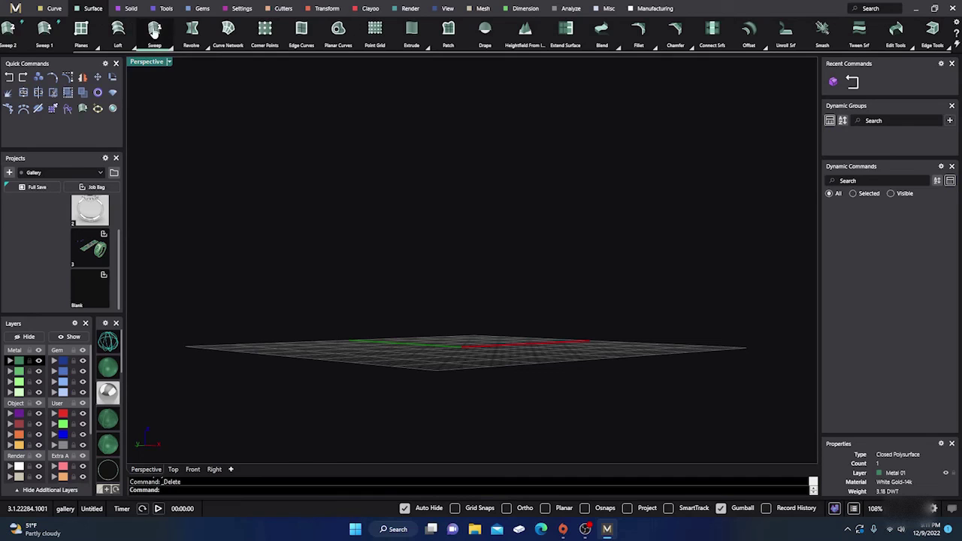
pyautogui.click(130, 9)
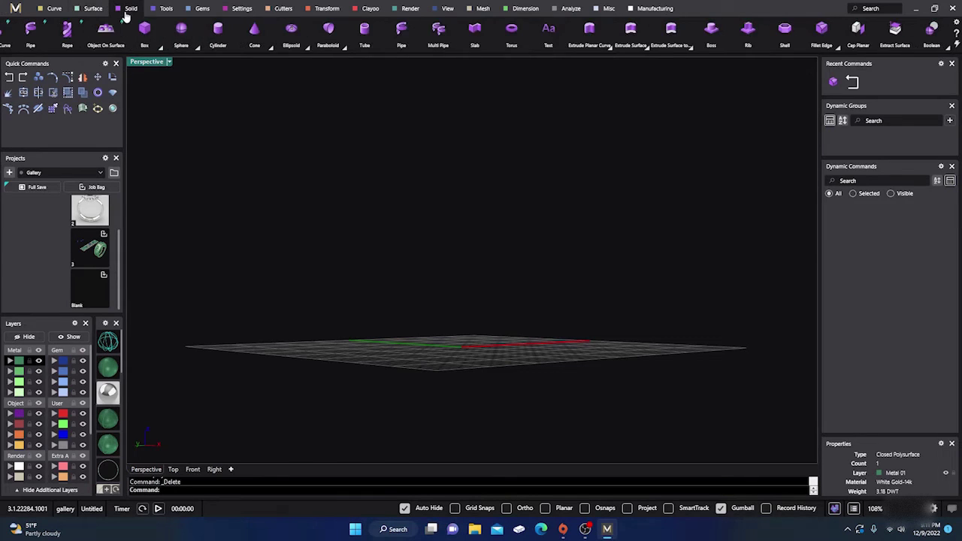
pyautogui.click(144, 29)
pyautogui.click(423, 335)
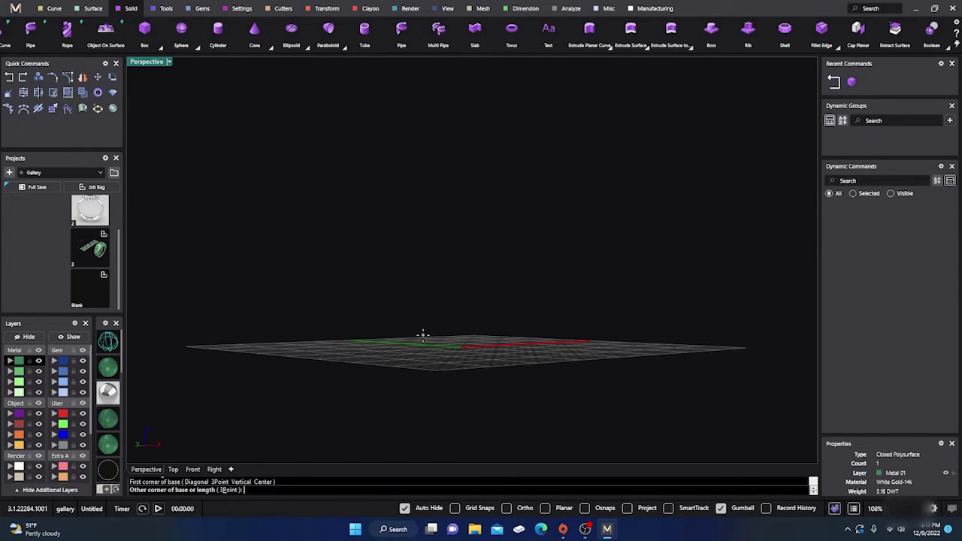
pyautogui.click(464, 350)
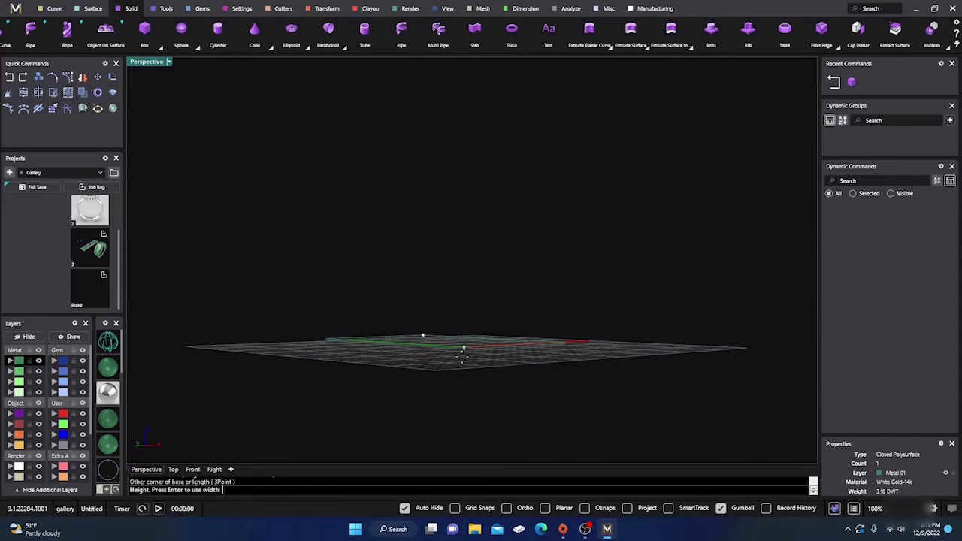
pyautogui.click(455, 402)
pyautogui.moveTo(525, 246); pyautogui.dragTo(398, 368, button='right')
pyautogui.scroll(5, 466, 333)
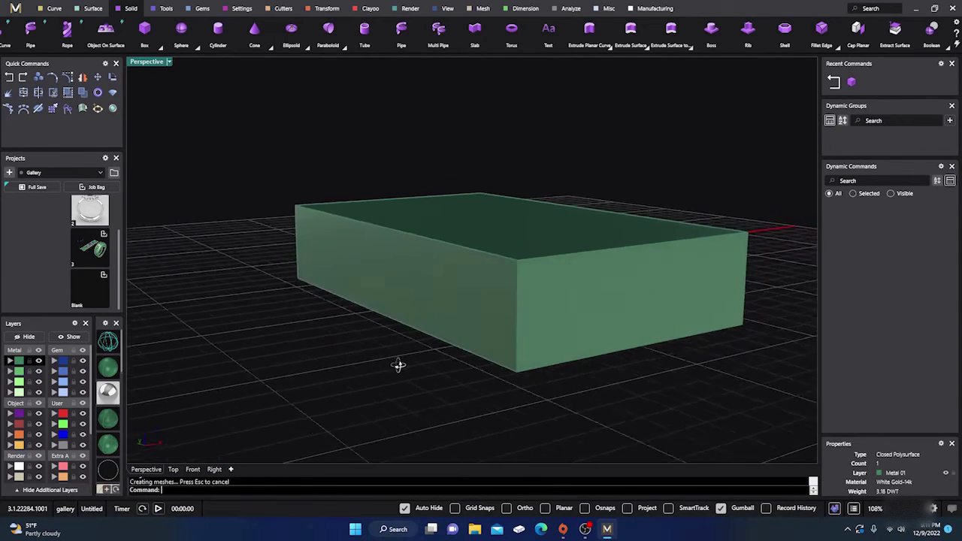
pyautogui.press('Return')
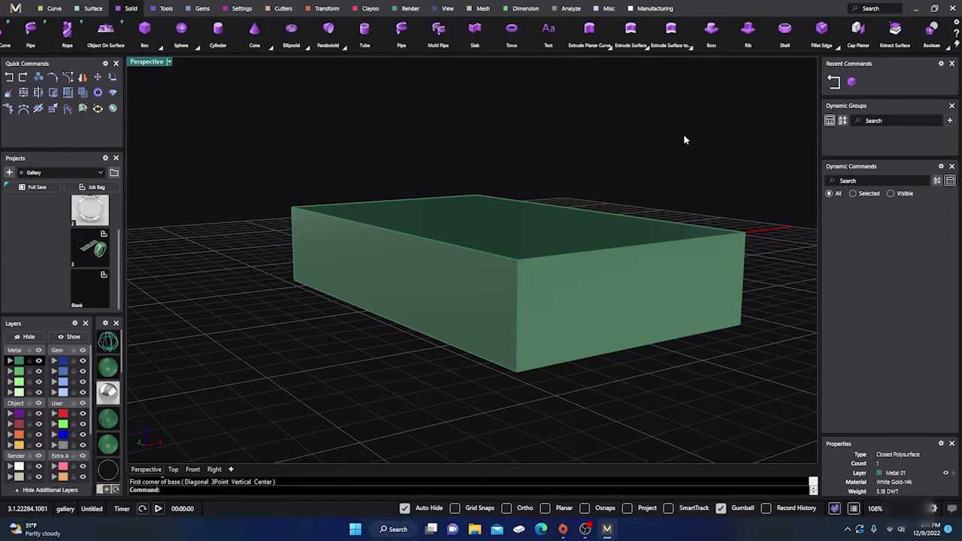
pyautogui.click(834, 46)
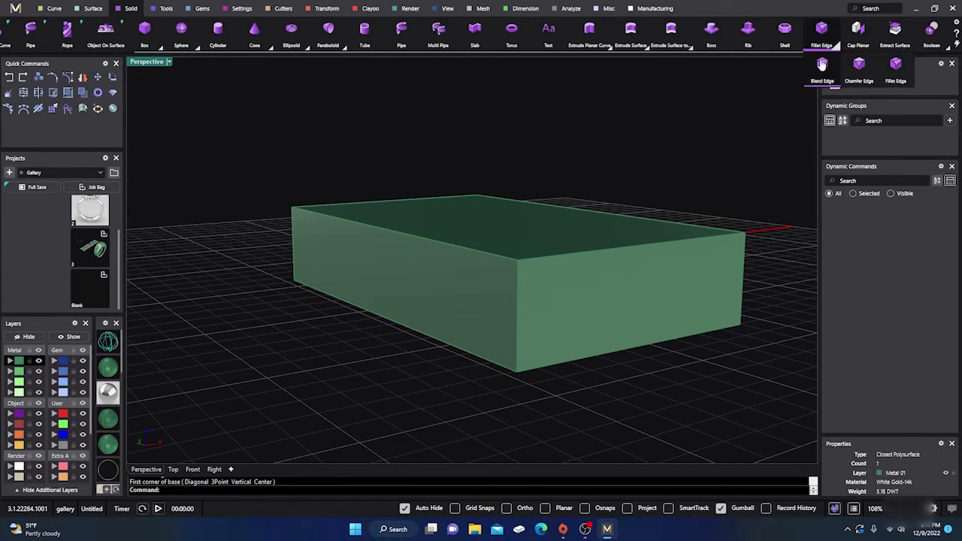
pyautogui.click(822, 64)
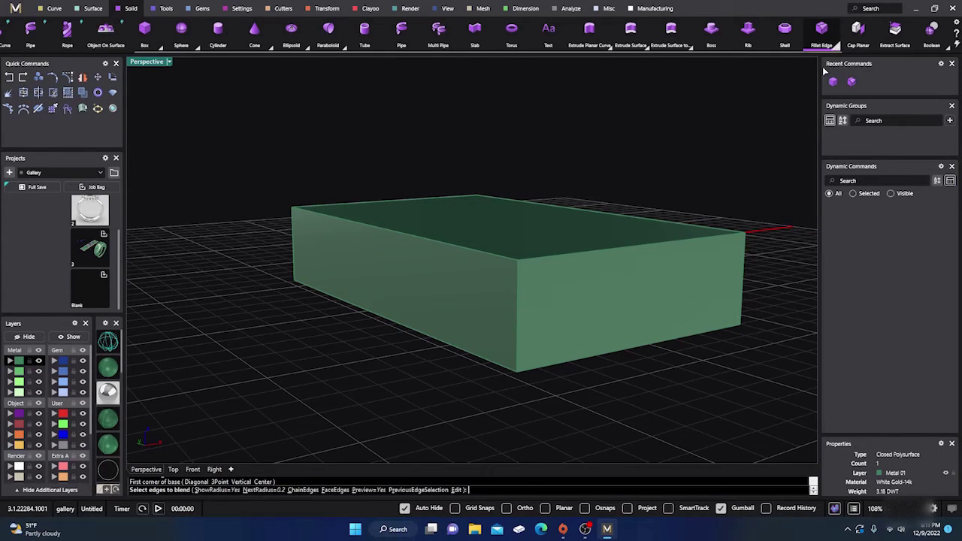
pyautogui.click(411, 330)
pyautogui.moveTo(401, 393); pyautogui.dragTo(357, 374, button='right')
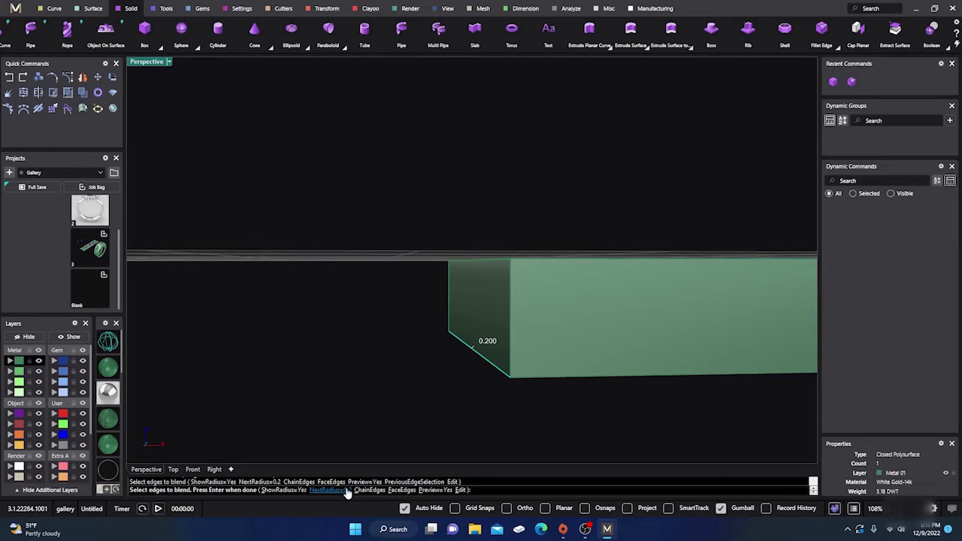
pyautogui.click(461, 490)
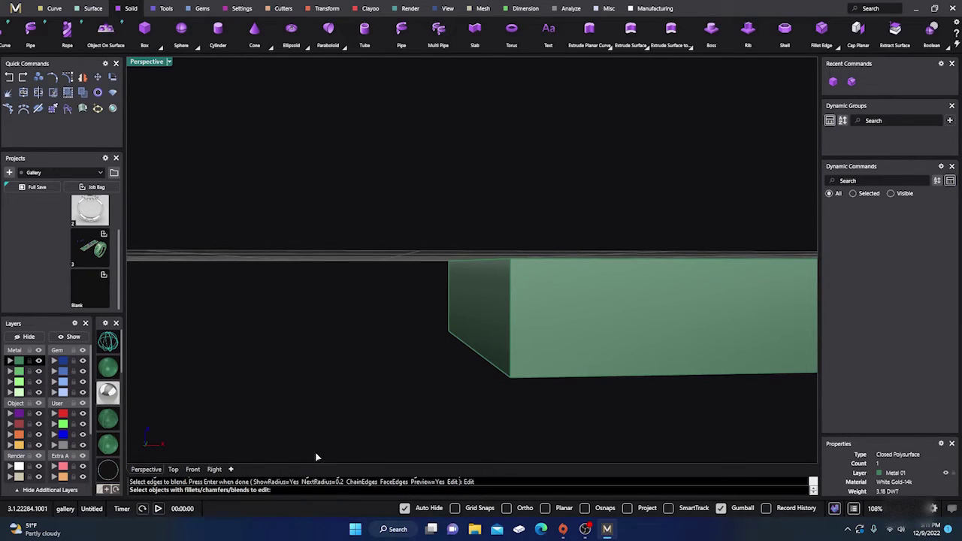
pyautogui.write('1')
pyautogui.press('Return')
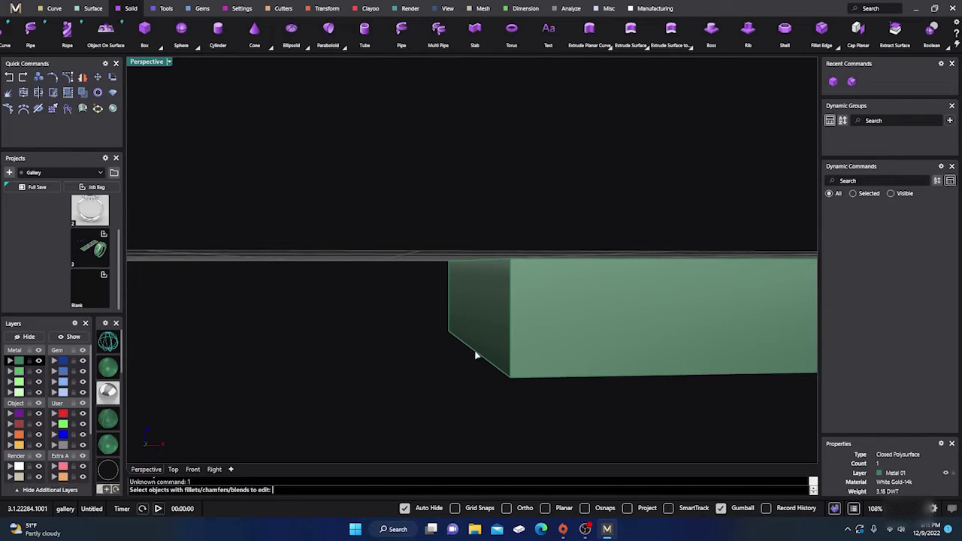
pyautogui.press('Escape')
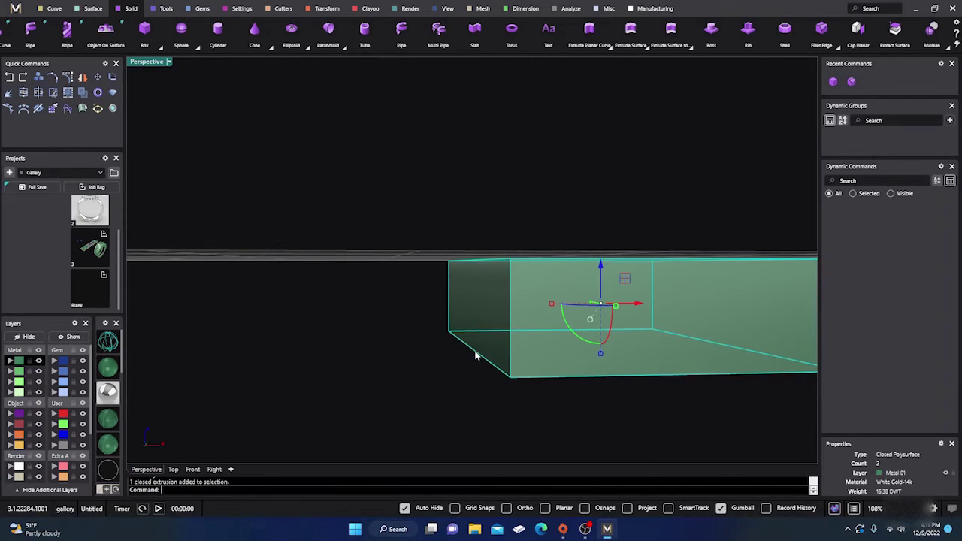
pyautogui.press('Escape')
# Preview a blend with radius 0.2 on one lower edge of the new box, set LinkHandles to No and leave the command
pyautogui.press('Return')
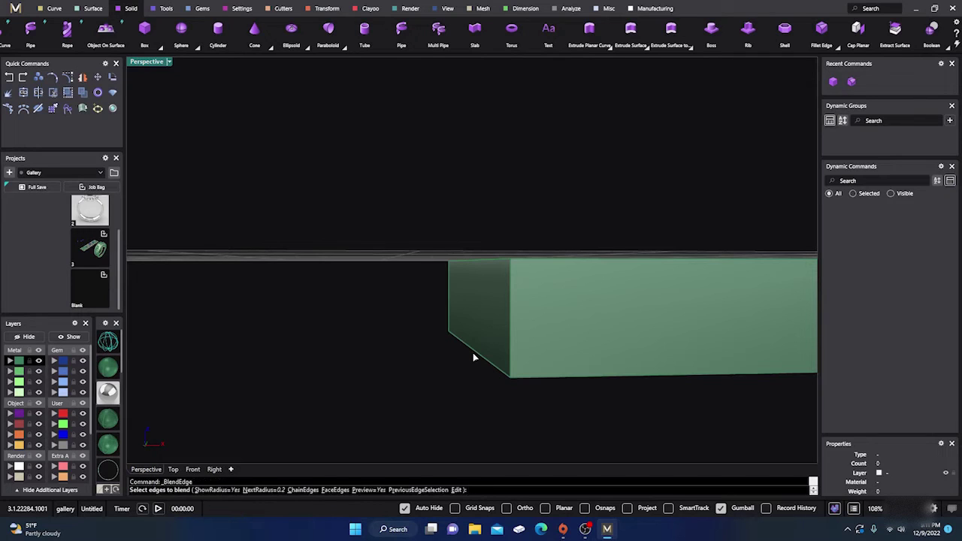
pyautogui.click(474, 358)
pyautogui.press('Return')
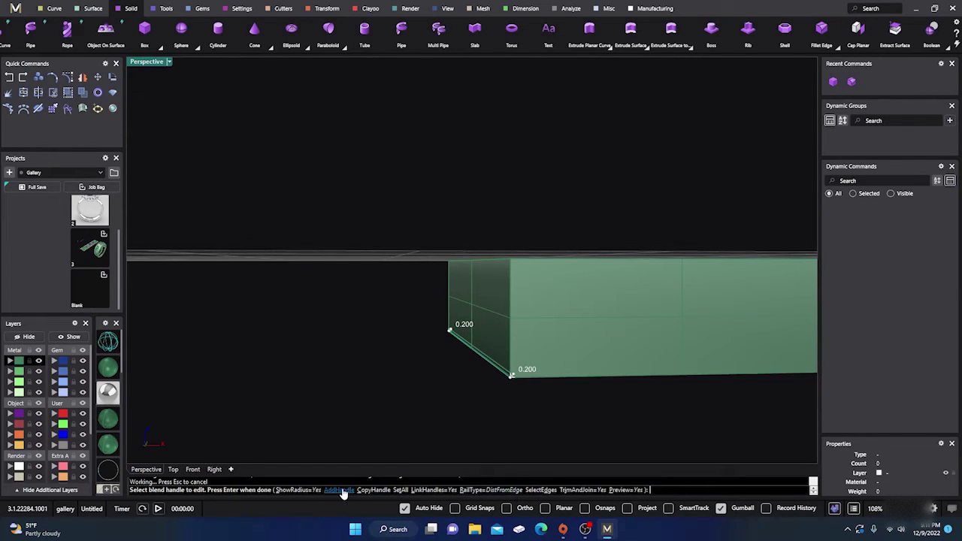
pyautogui.click(432, 490)
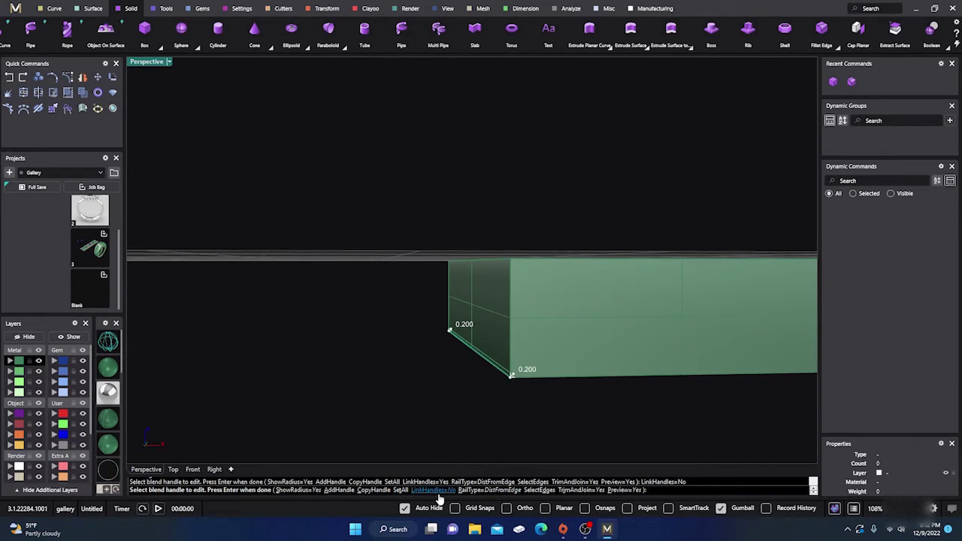
pyautogui.press('Return')
# Use Blend Edge with the FaceEdges option to select all edges around the box's bottom face, and open their handles for editing
pyautogui.press('Return')
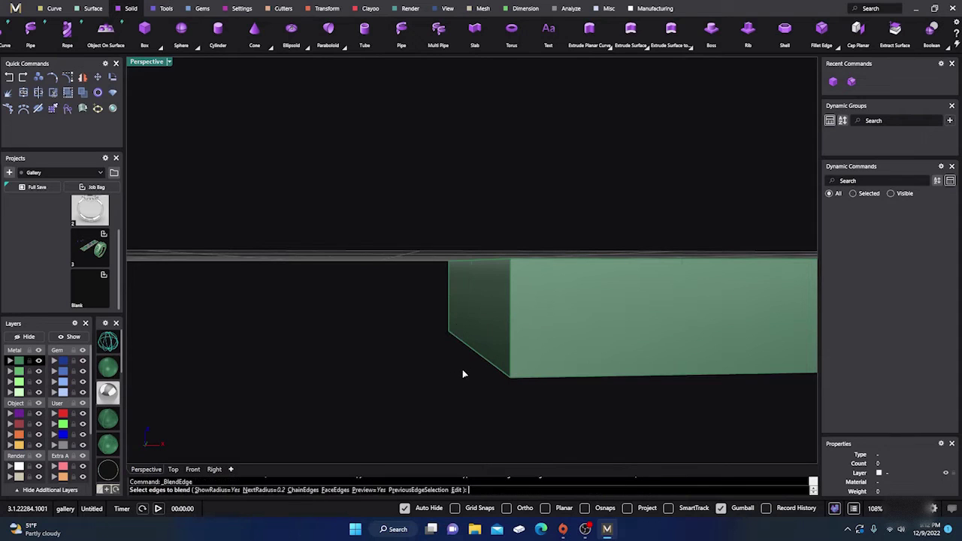
pyautogui.click(326, 492)
pyautogui.moveTo(372, 410); pyautogui.dragTo(506, 412, button='right')
pyautogui.click(483, 402)
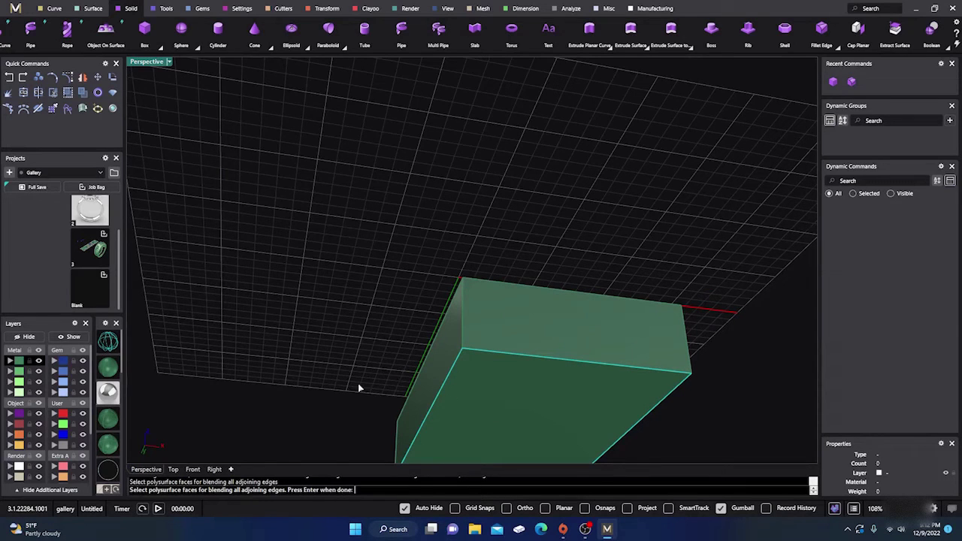
pyautogui.press('Return')
pyautogui.scroll(-5, 392, 327)
pyautogui.moveTo(382, 333); pyautogui.dragTo(322, 423, button='right')
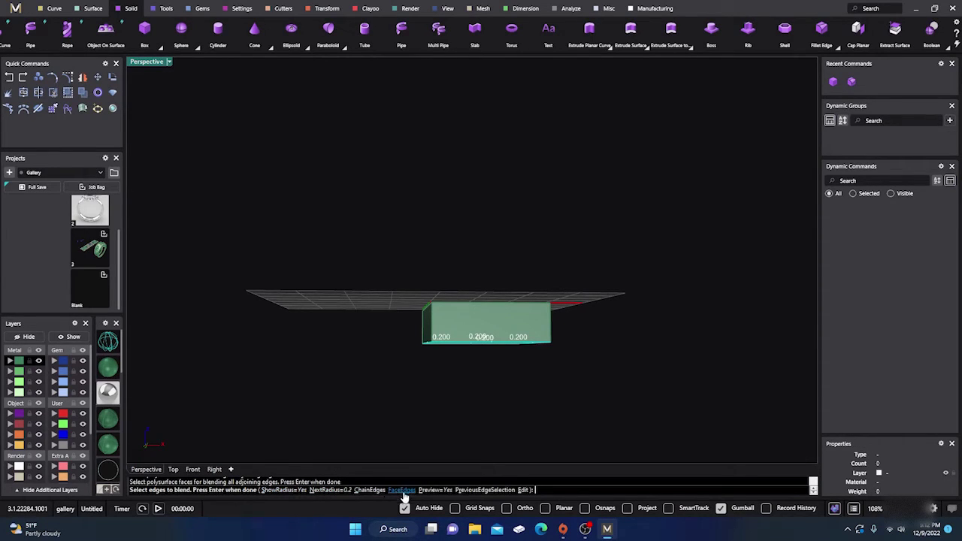
pyautogui.click(523, 490)
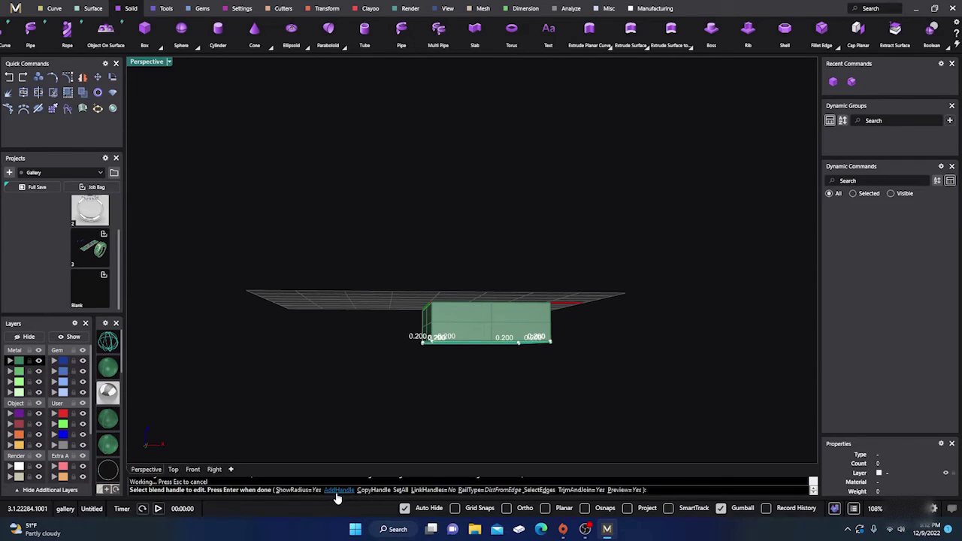
# Set the radius of all blend handles on the bottom edges to 1
pyautogui.click(401, 491)
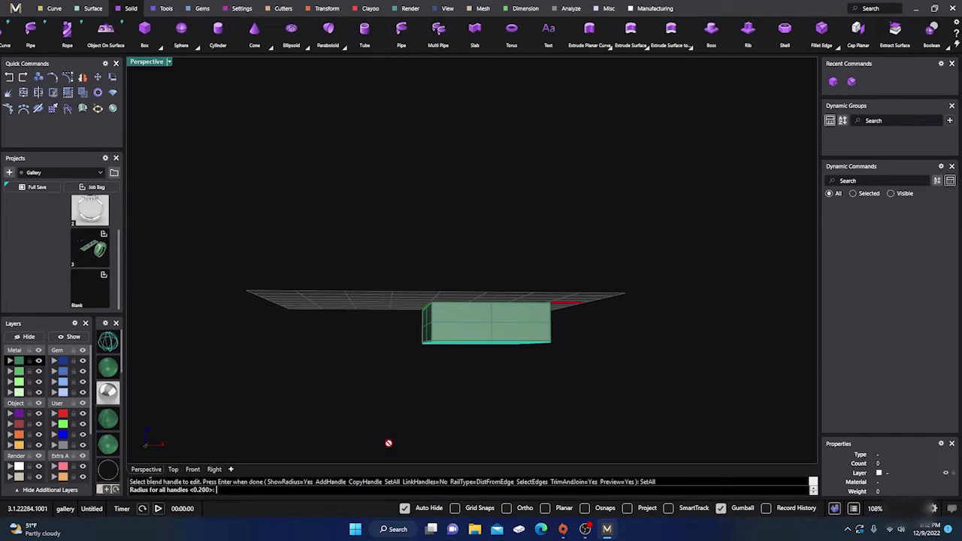
pyautogui.write('1')
pyautogui.press('Return')
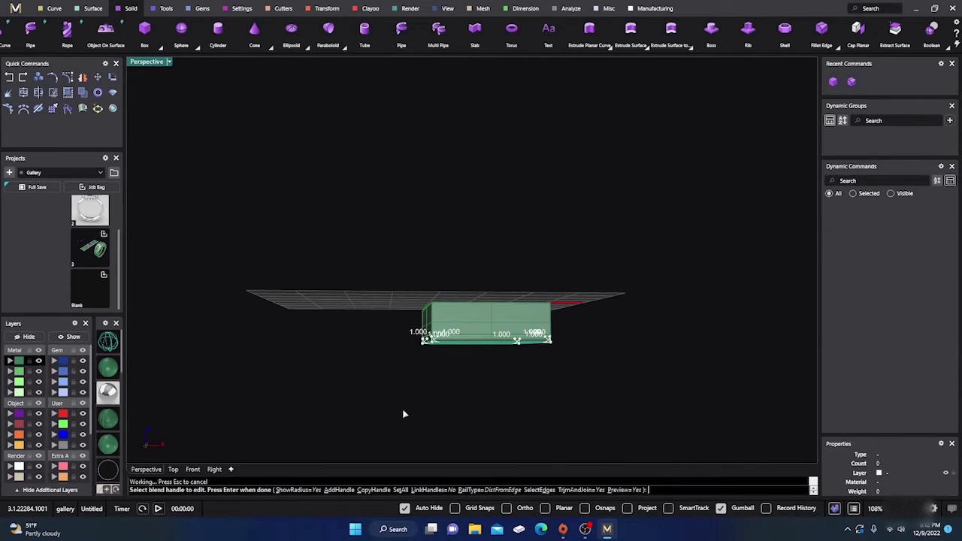
pyautogui.scroll(6, 403, 414)
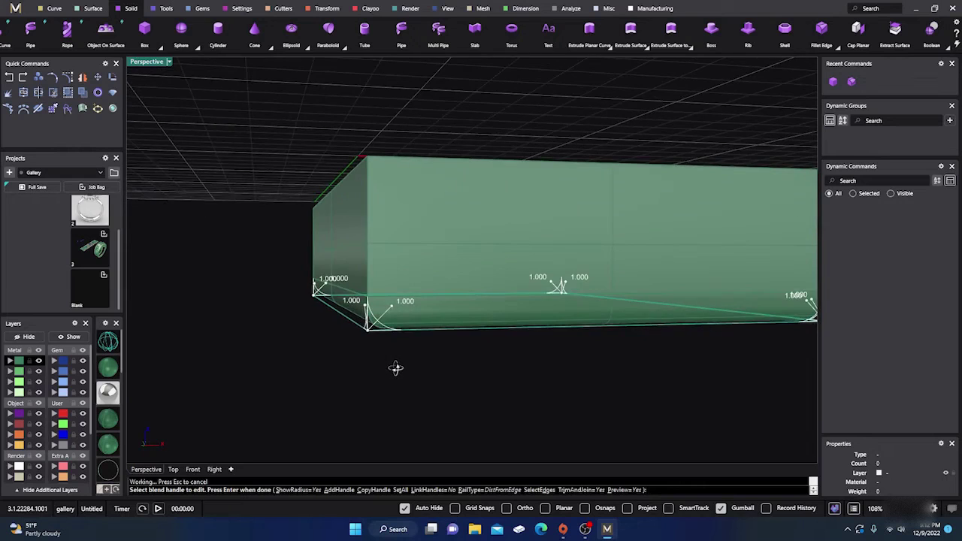
pyautogui.scroll(3, 391, 368)
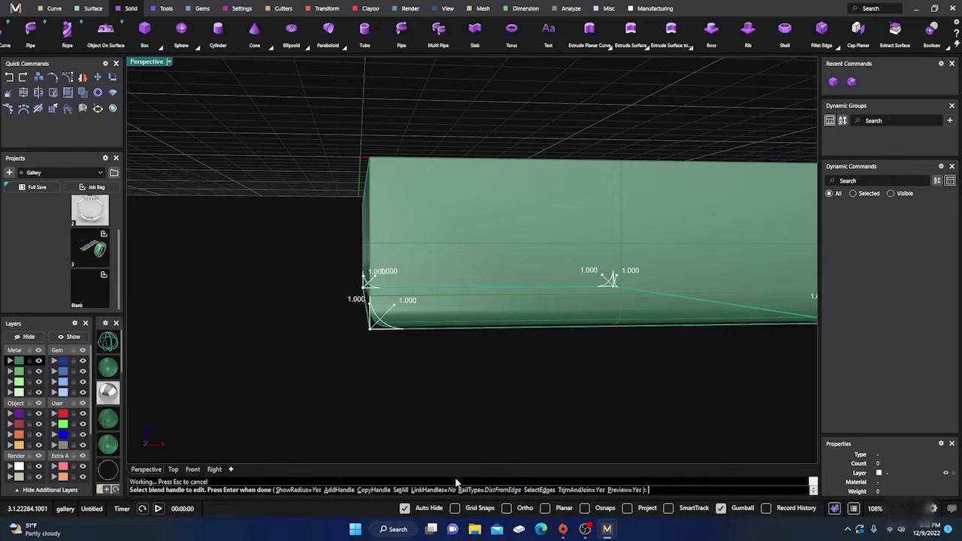
# Set all blend handles on the bottom edges to a radius of 2 and complete the blend
pyautogui.click(400, 490)
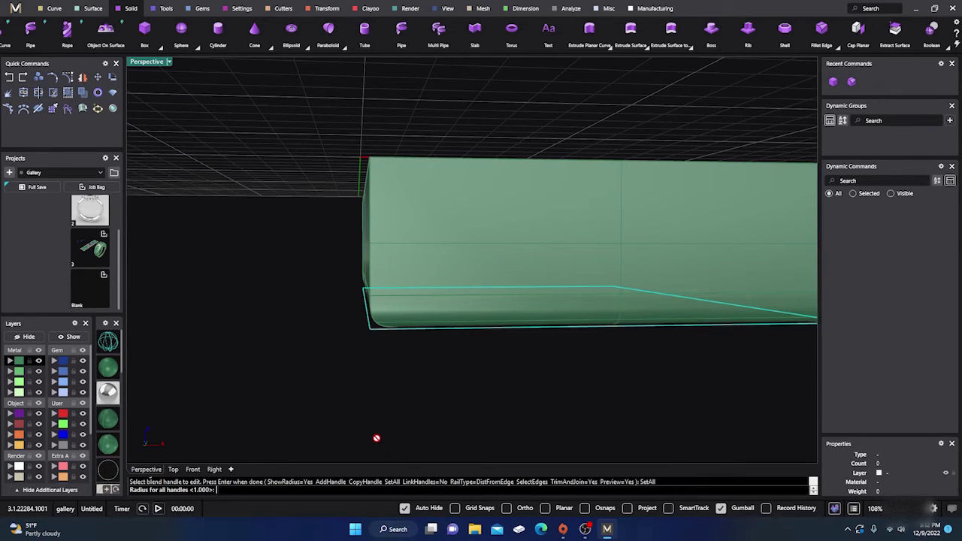
pyautogui.write('2')
pyautogui.press('Return')
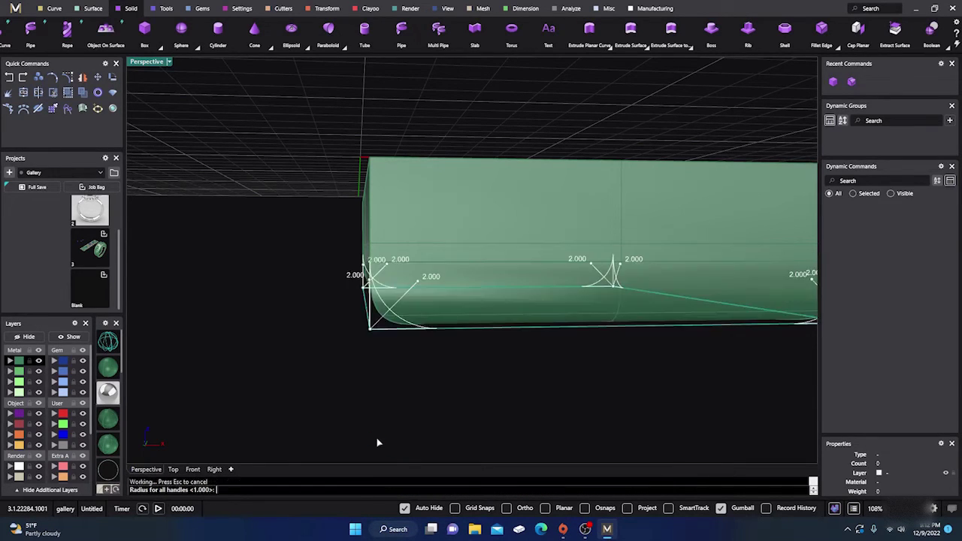
pyautogui.moveTo(318, 360); pyautogui.dragTo(342, 364, button='right')
pyautogui.press('Return')
# Start a blend on one upper edge of the box and set the radius of all its handles to 1
pyautogui.press('Return')
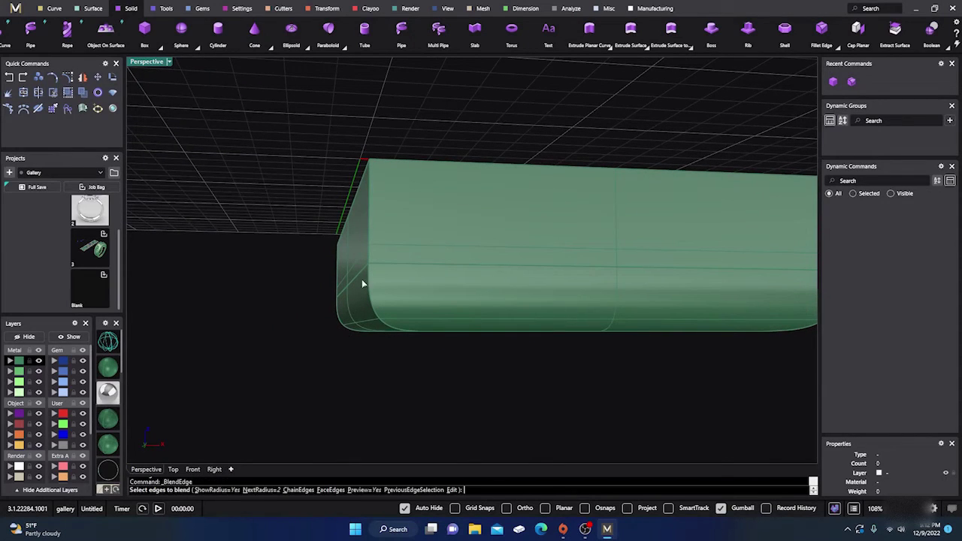
pyautogui.click(387, 162)
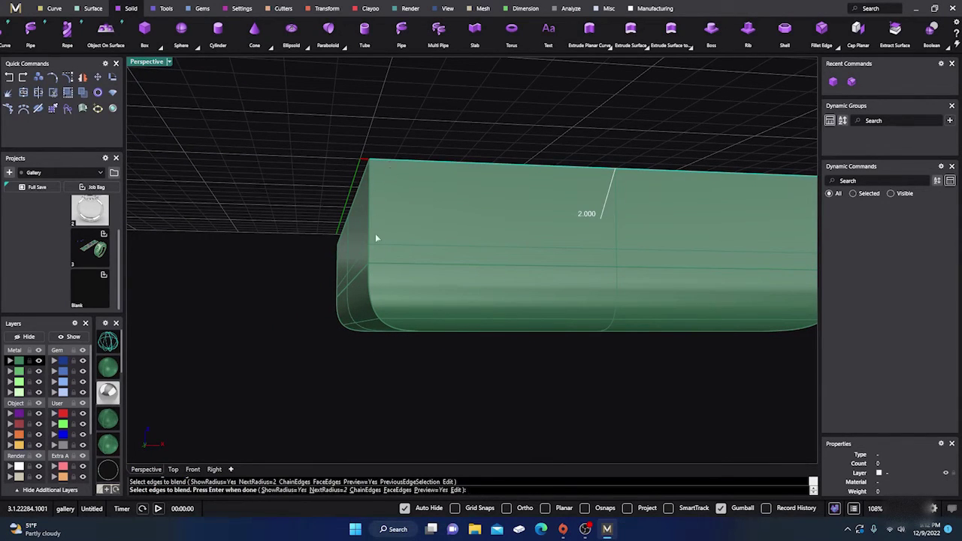
pyautogui.press('Return')
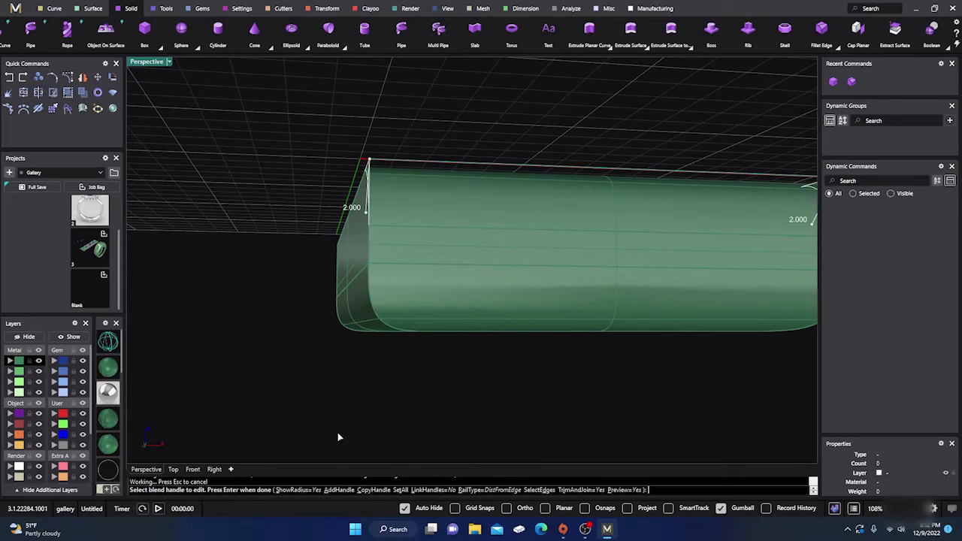
pyautogui.click(401, 490)
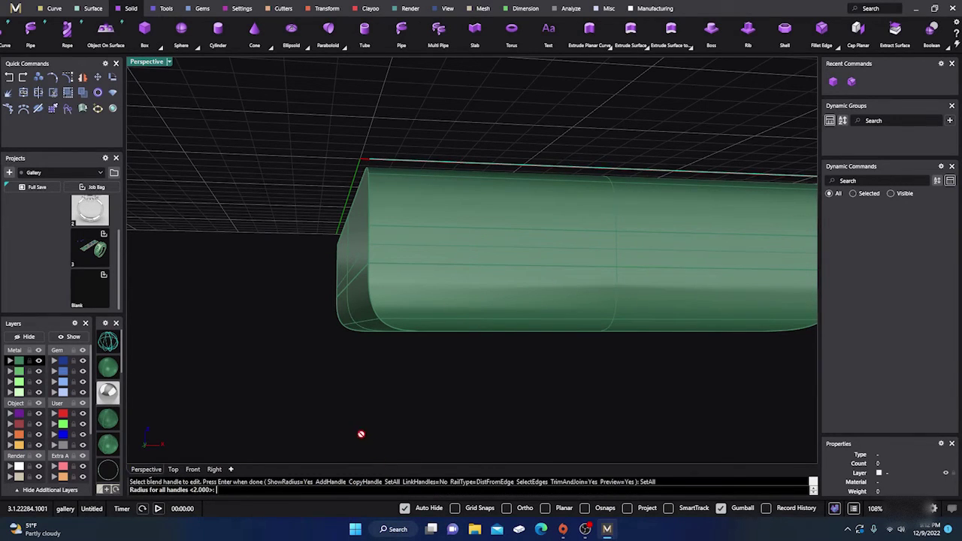
pyautogui.write('1')
pyautogui.press('Return')
pyautogui.moveTo(287, 348); pyautogui.dragTo(368, 378, button='right')
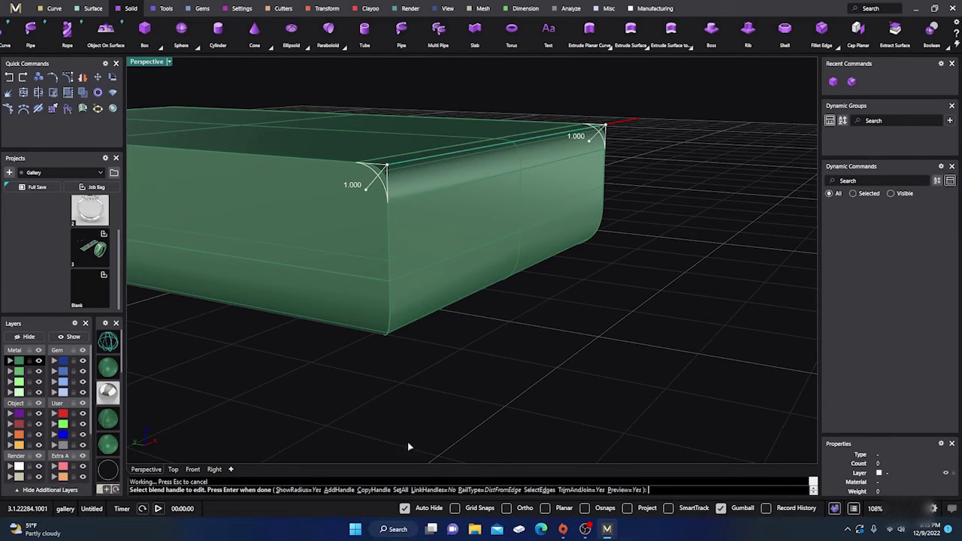
# Switch the upper edge's RailType to RollingBall and then to DistBetweenRails
pyautogui.click(491, 491)
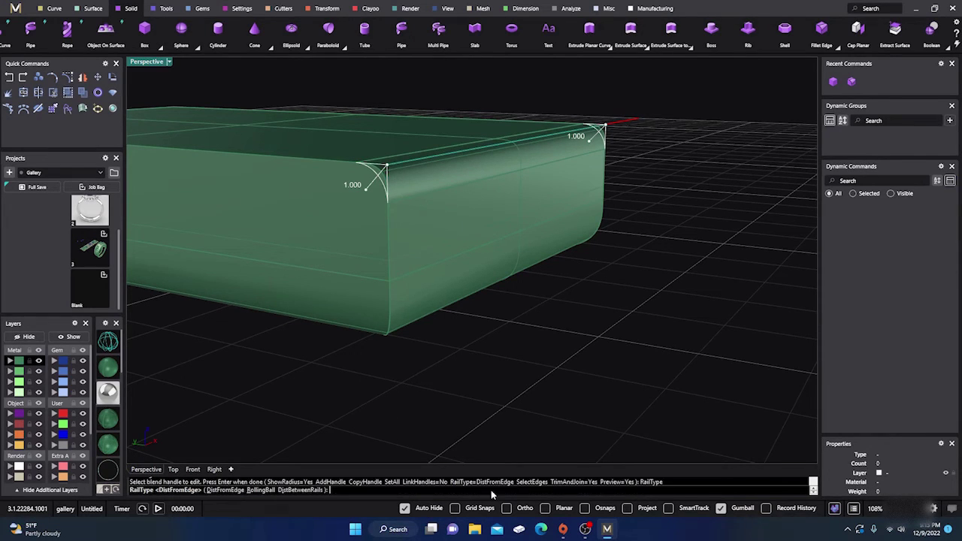
pyautogui.click(260, 491)
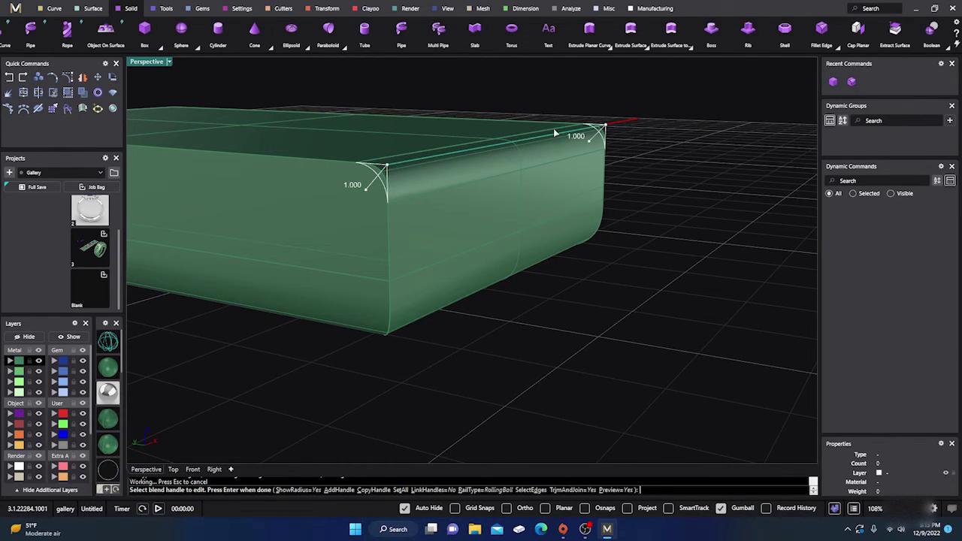
pyautogui.click(495, 490)
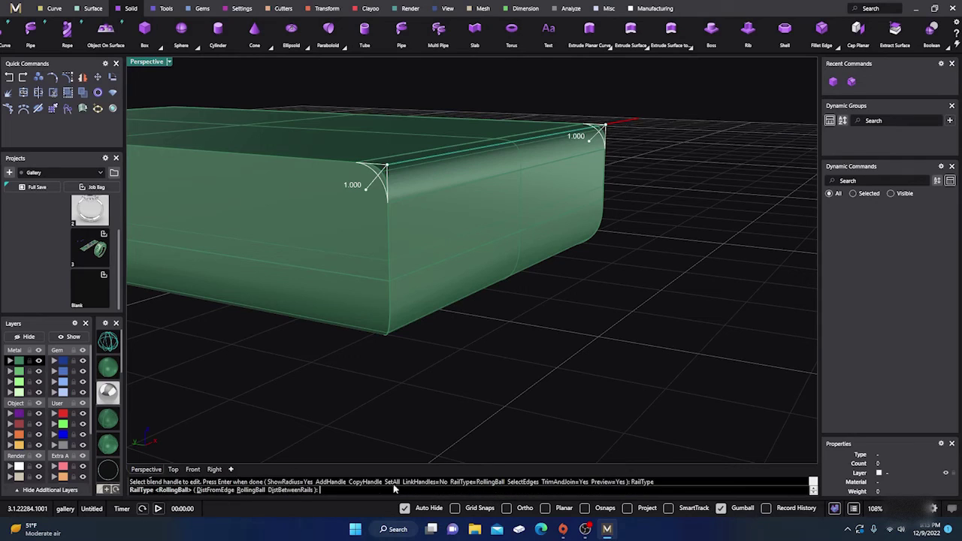
pyautogui.click(288, 492)
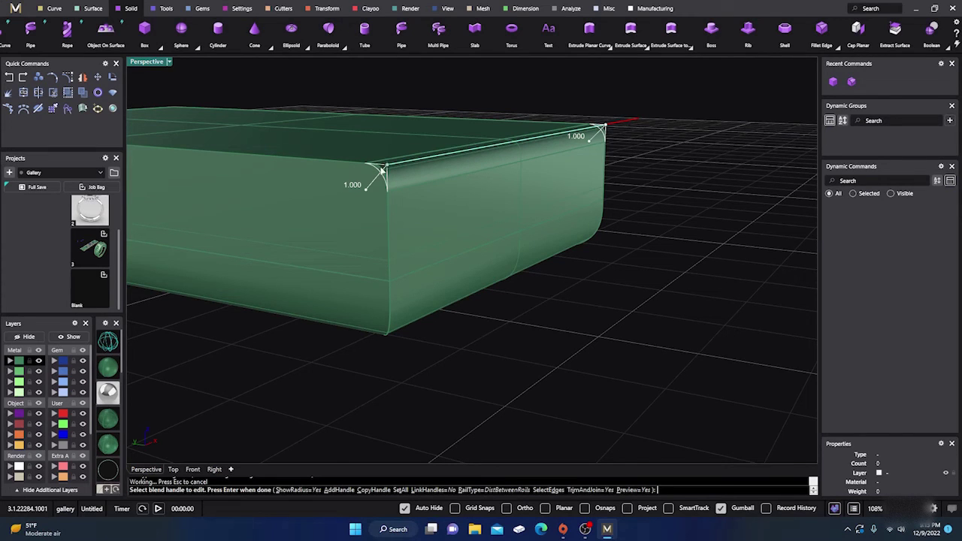
# Enlarge one end handle of the upper-edge blend to a radius of about 1.929 and complete the blend
pyautogui.moveTo(366, 191); pyautogui.dragTo(347, 211)
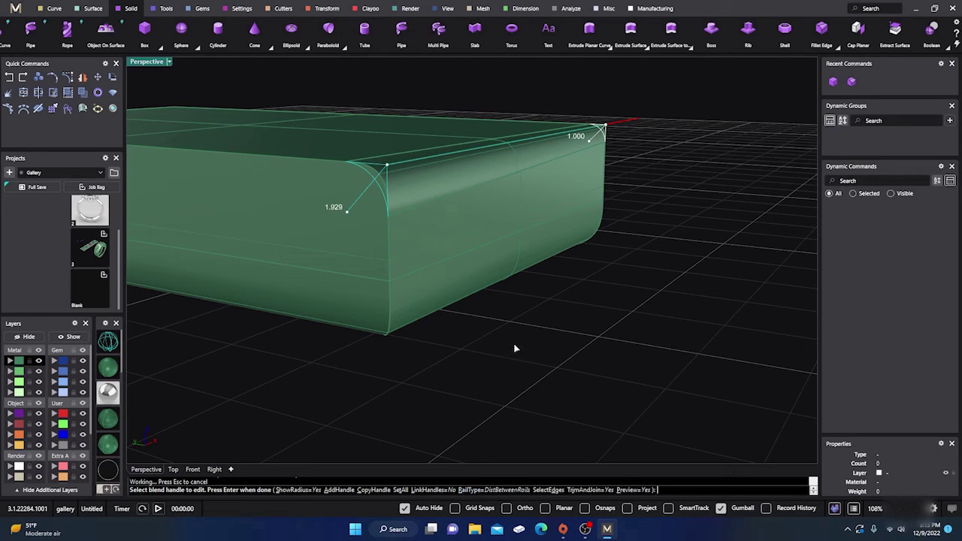
pyautogui.moveTo(510, 350); pyautogui.dragTo(471, 351, button='right')
pyautogui.press('Return')
pyautogui.scroll(-10, 467, 356)
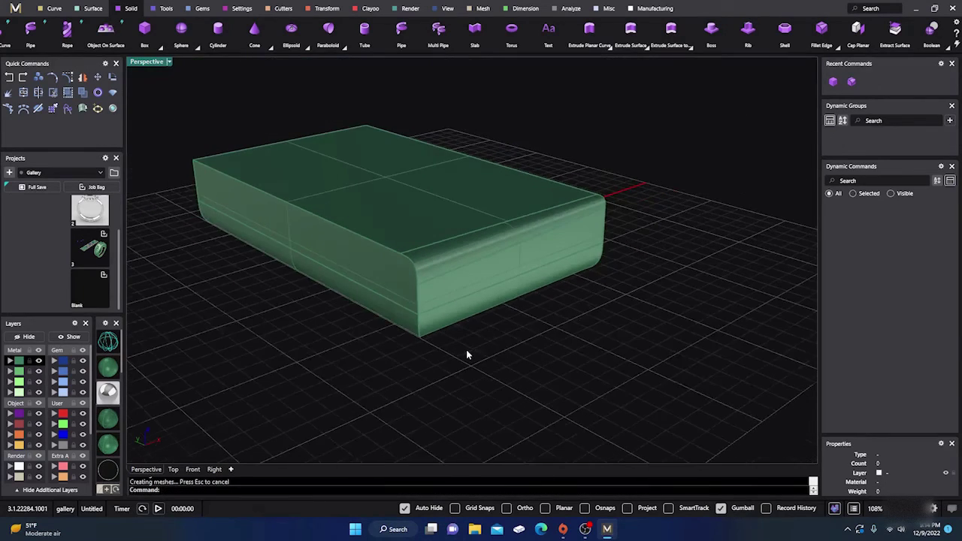
# Try to blend all edges of the partly rounded box with a radius of 1
pyautogui.moveTo(284, 170); pyautogui.dragTo(639, 429)
pyautogui.press('Return')
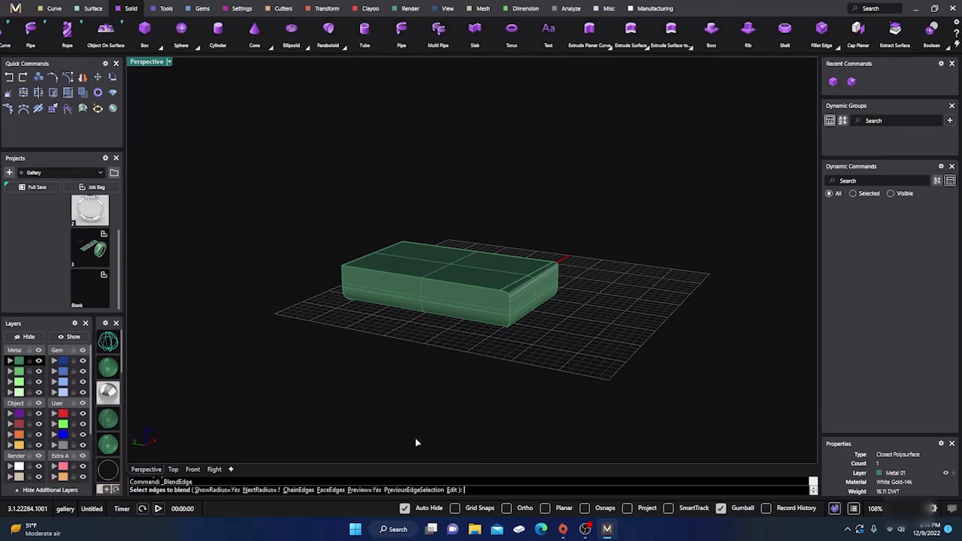
pyautogui.moveTo(287, 168); pyautogui.dragTo(609, 395)
pyautogui.press('Return')
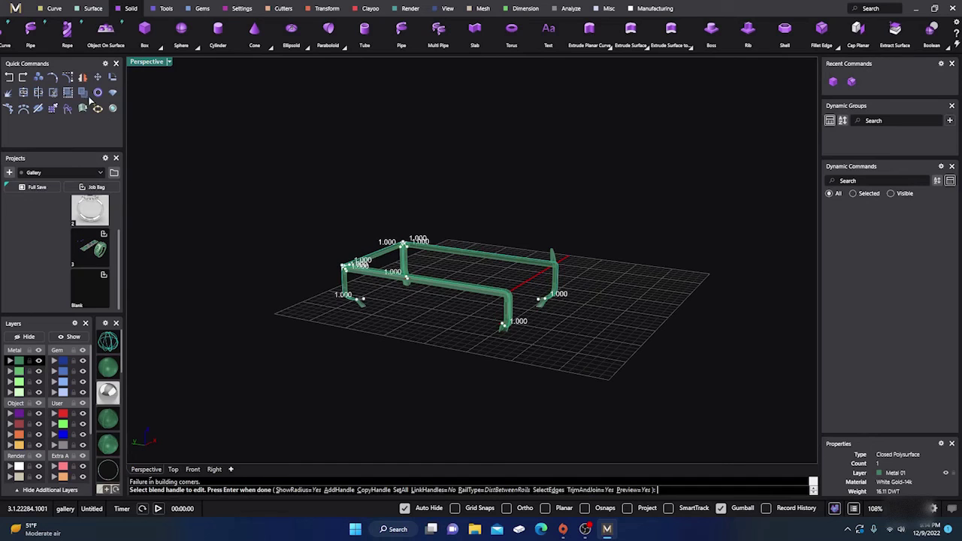
# Abort the all-edges blend, undo the upper-edge blend and delete the box
pyautogui.click(10, 78)
pyautogui.click(469, 288)
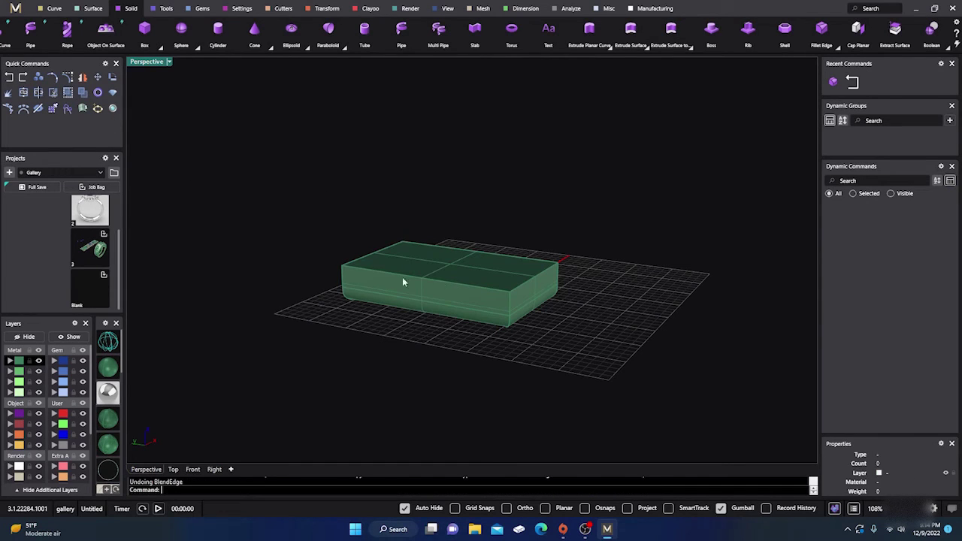
pyautogui.click(421, 265)
pyautogui.press('Delete')
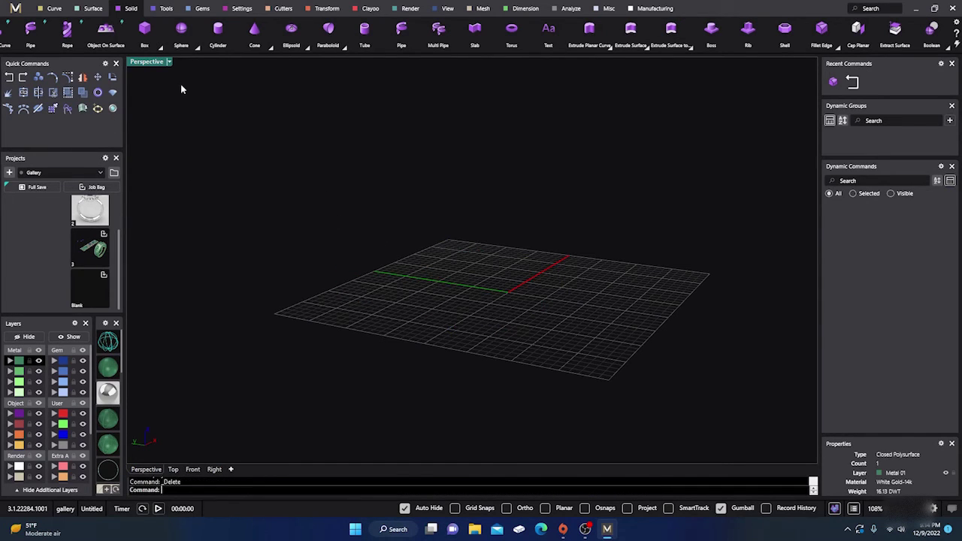
# Draw a new, smaller solid box on the grid, extending below the construction plane
pyautogui.click(145, 30)
pyautogui.click(401, 259)
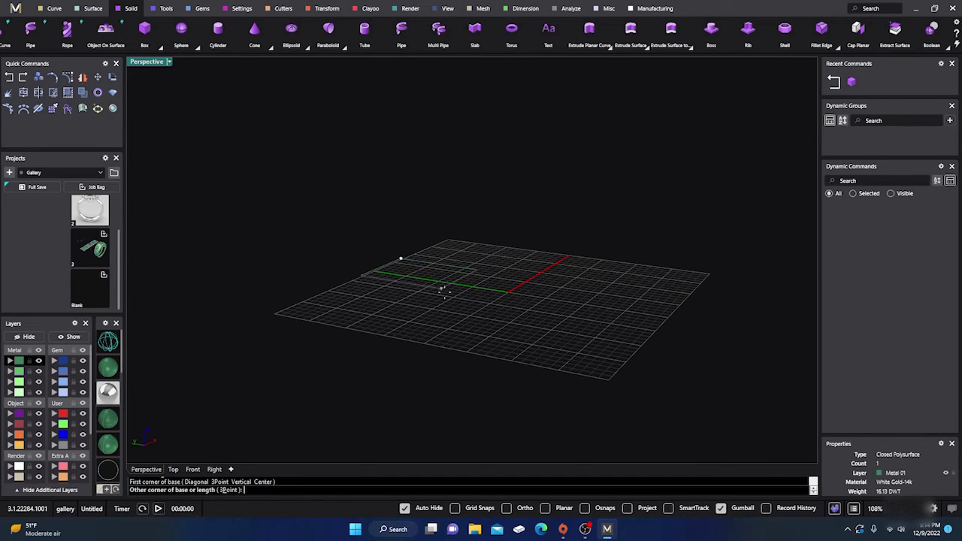
pyautogui.click(445, 296)
pyautogui.click(446, 317)
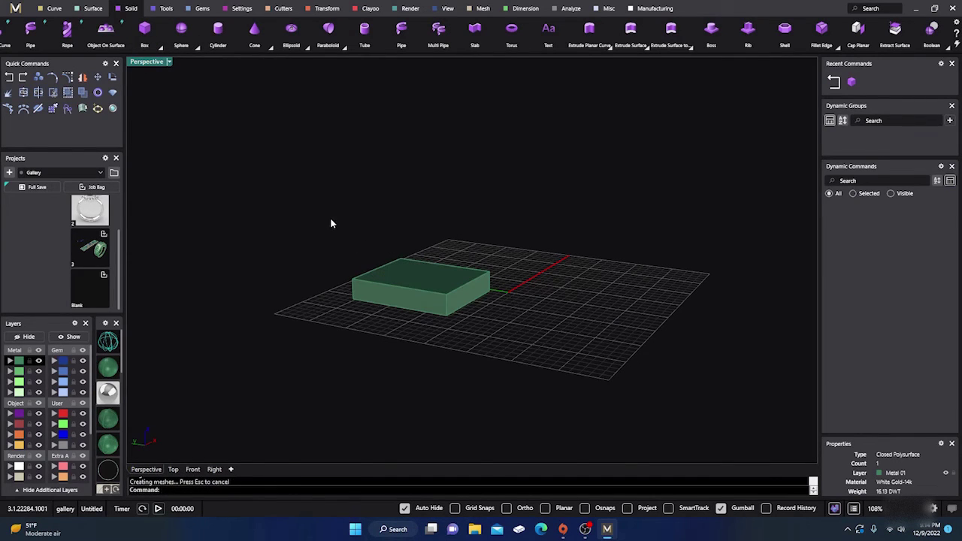
pyautogui.press('Return')
pyautogui.press('Escape')
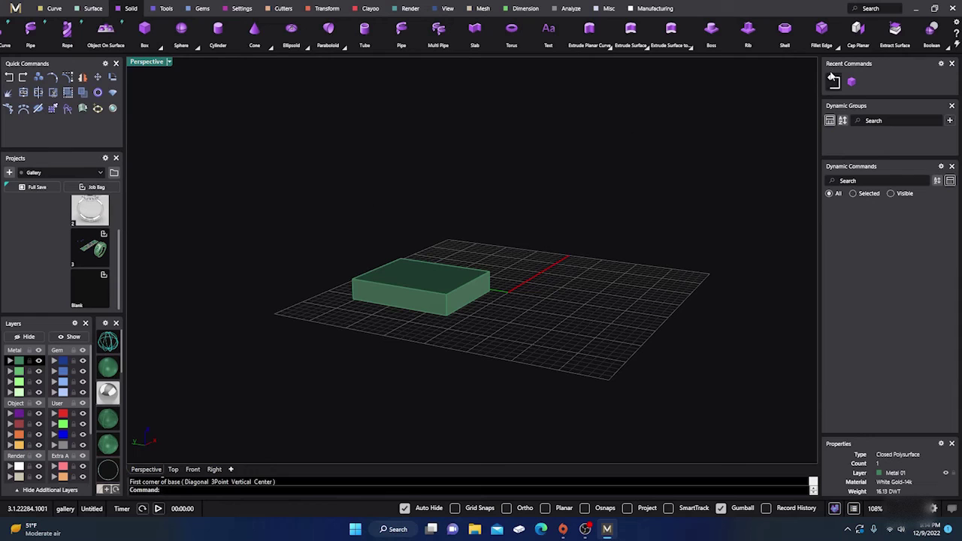
# Blend all edges of the new box with a radius of 1 and inspect the rounded result
pyautogui.click(837, 46)
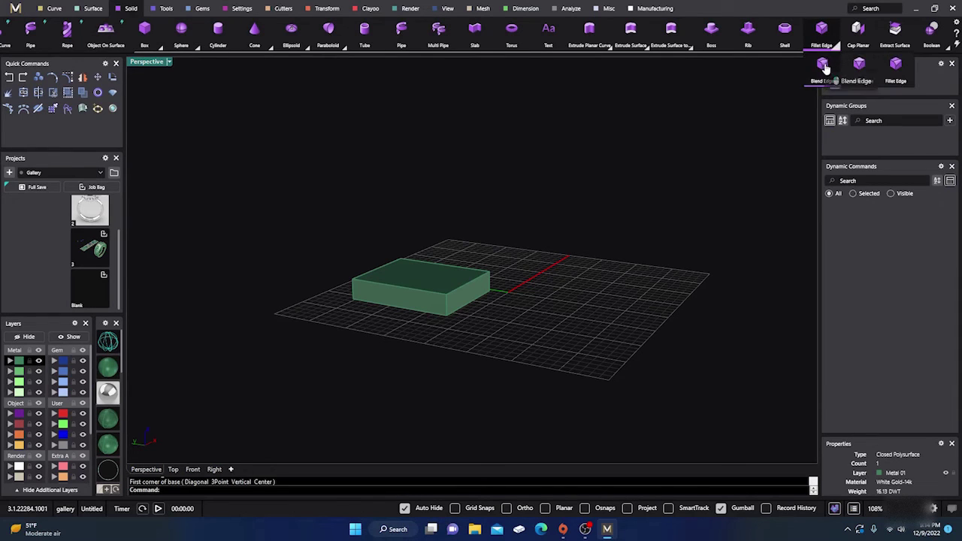
pyautogui.click(821, 68)
pyautogui.moveTo(369, 286); pyautogui.dragTo(526, 361)
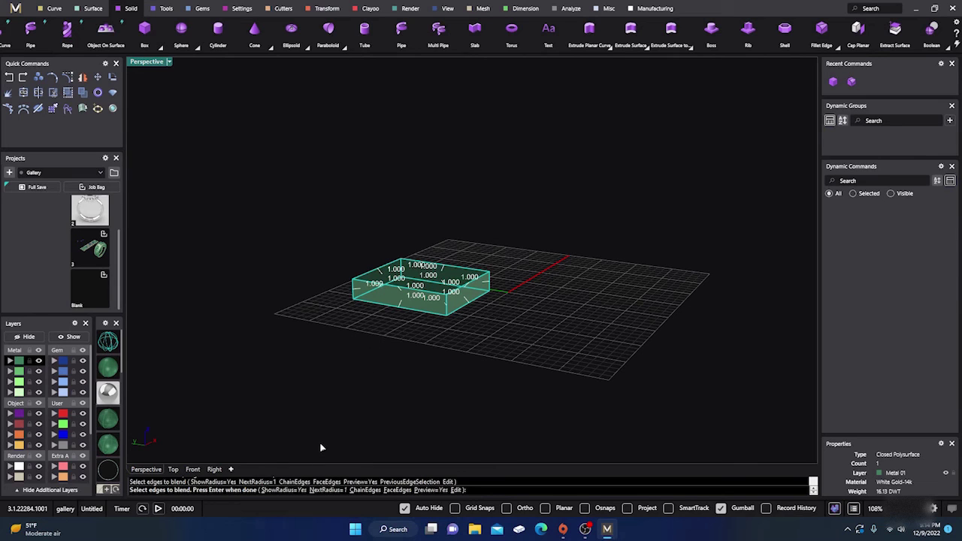
pyautogui.press('Return')
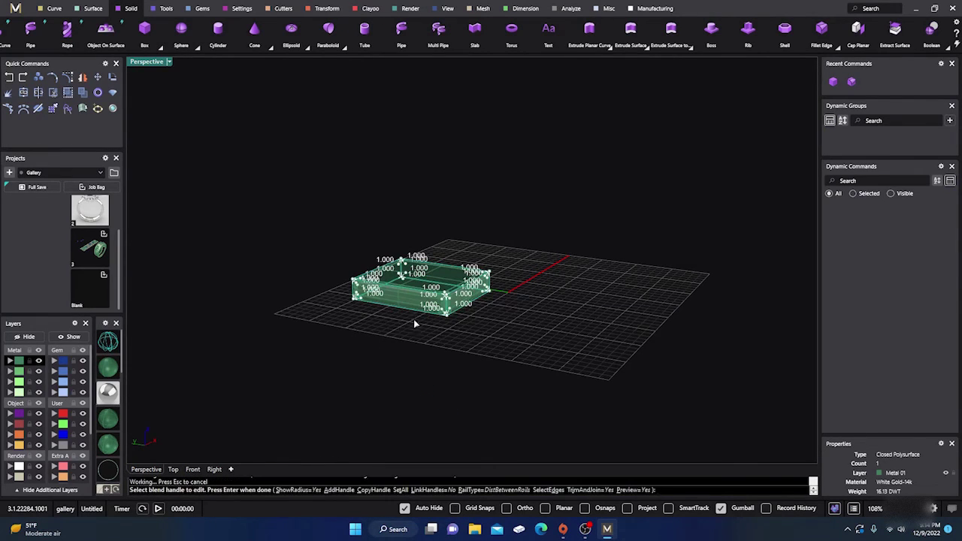
pyautogui.scroll(5, 414, 324)
pyautogui.scroll(-3, 414, 324)
pyautogui.moveTo(414, 324); pyautogui.dragTo(519, 314, button='right')
pyautogui.press('Return')
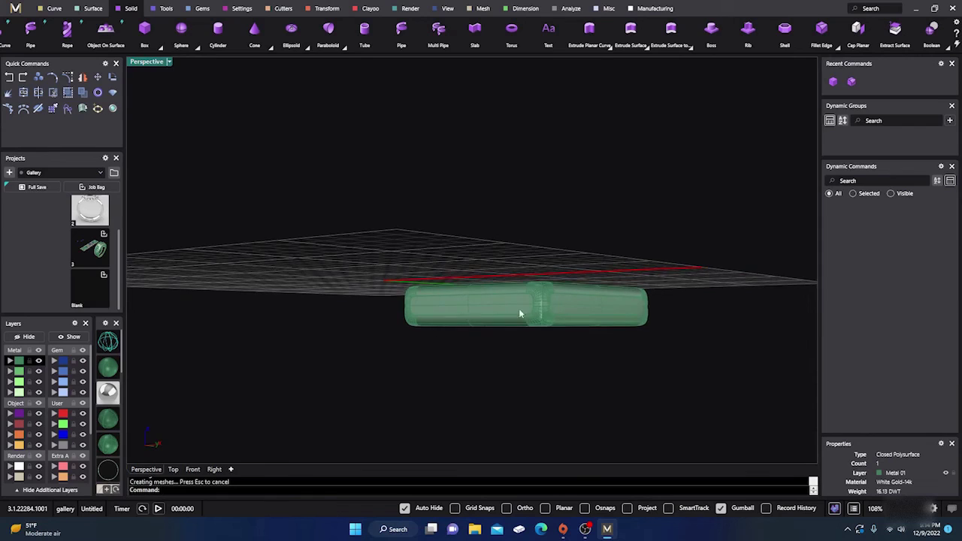
pyautogui.scroll(3, 530, 304)
pyautogui.scroll(-5, 450, 304)
pyautogui.moveTo(444, 312); pyautogui.dragTo(475, 304, button='right')
pyautogui.scroll(-2, 453, 321)
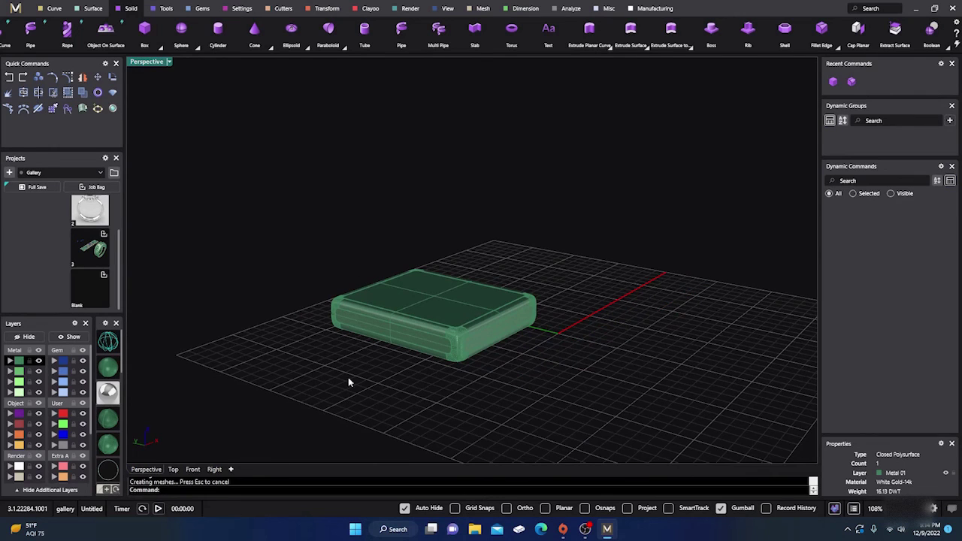
# Delete the rounded box and draw a long, narrow solid box on the grid, extending below the construction plane
pyautogui.click(429, 306)
pyautogui.press('Delete')
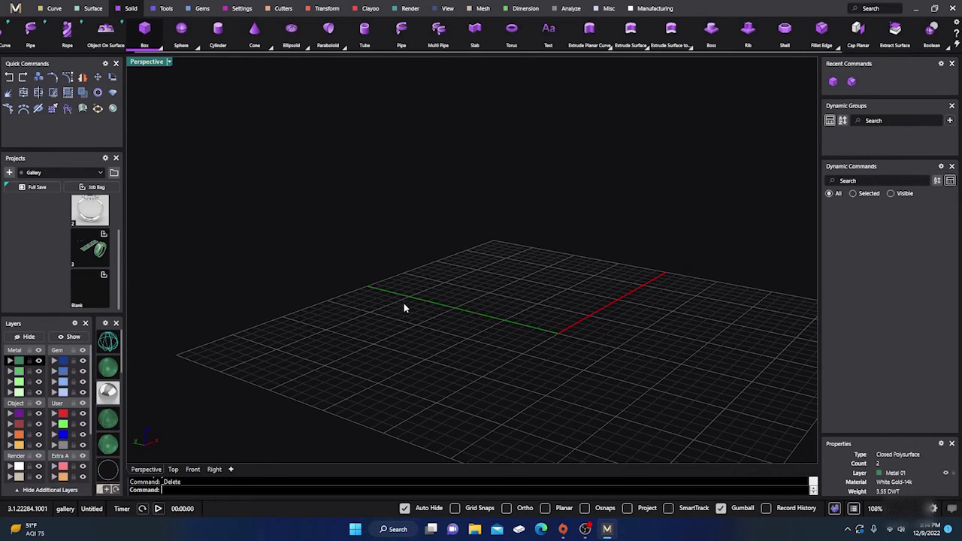
pyautogui.press('Return')
pyautogui.click(381, 282)
pyautogui.click(509, 333)
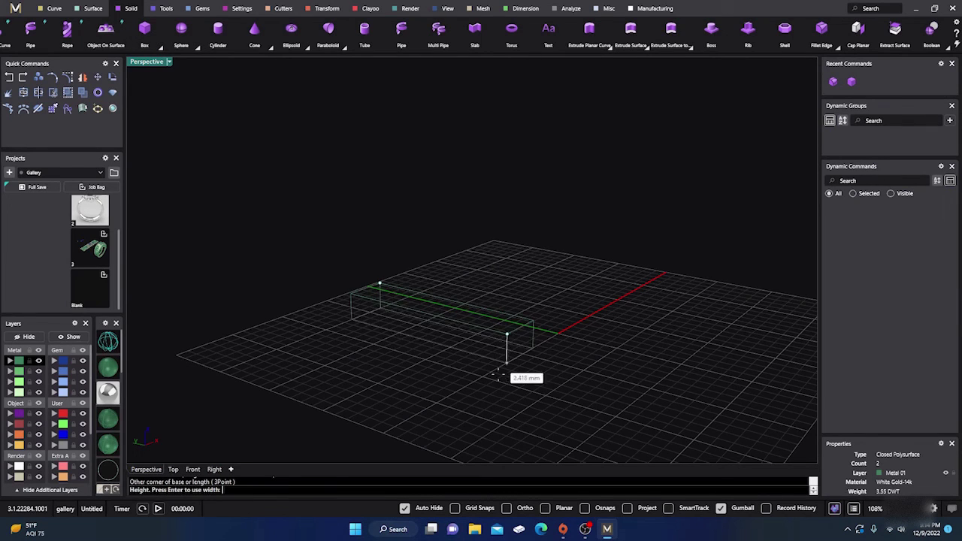
pyautogui.click(495, 386)
pyautogui.press('Return')
pyautogui.press('Escape')
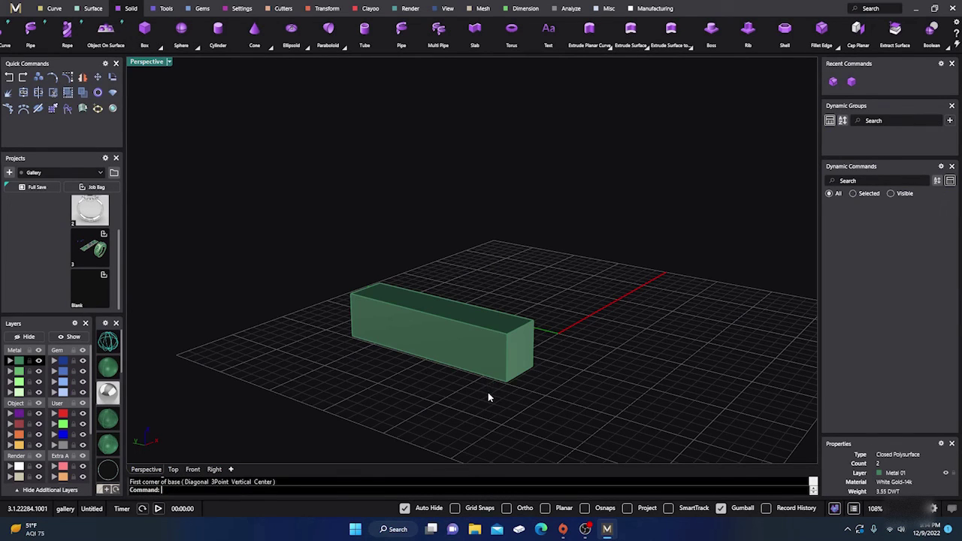
pyautogui.moveTo(488, 393); pyautogui.dragTo(473, 369, button='right')
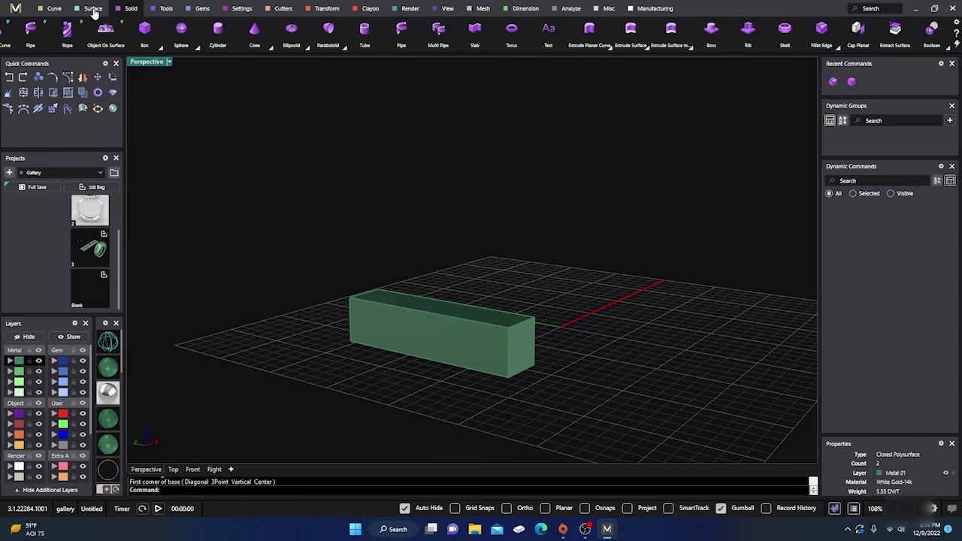
# Use Fillet Surfaces with a radius of 0.2 to round the box's top face into its long front side and adjoining end face
pyautogui.click(93, 9)
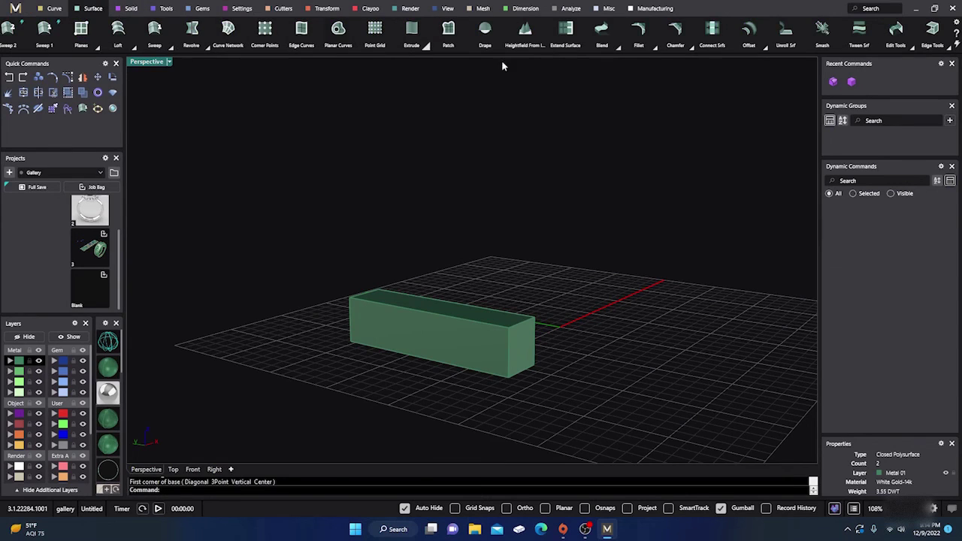
pyautogui.click(654, 47)
pyautogui.click(679, 67)
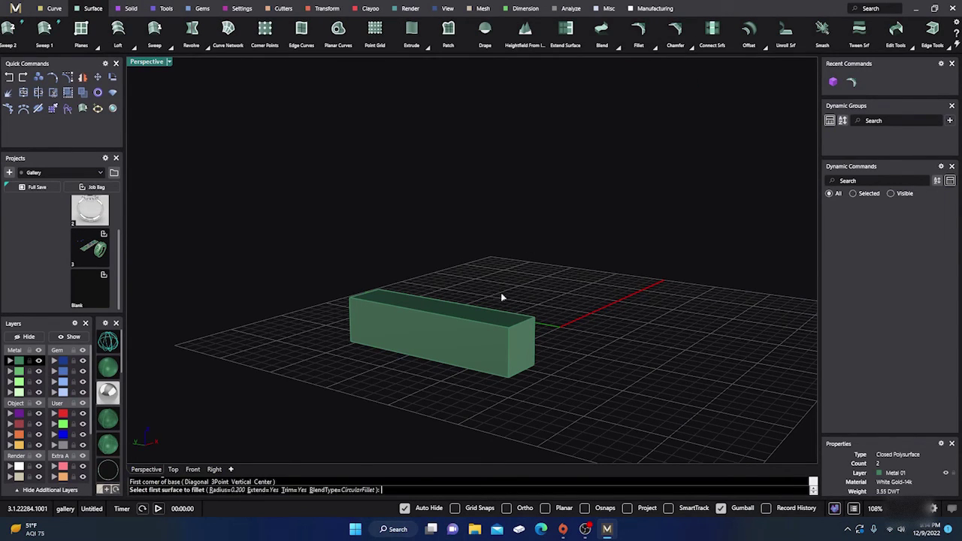
pyautogui.click(488, 321)
pyautogui.click(477, 343)
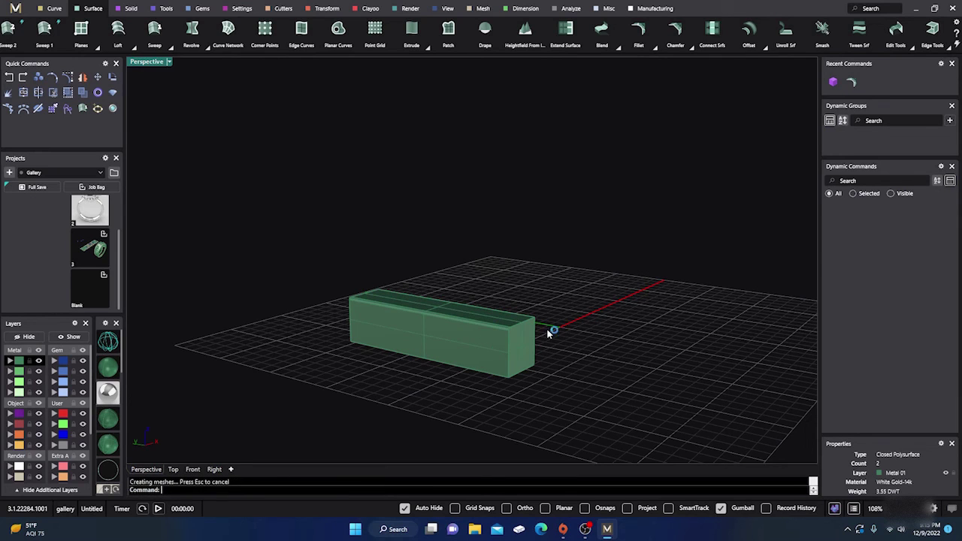
pyautogui.rightClick(513, 322)
pyautogui.press('Escape')
# Examine the corner where the two surface fillets meet, and undo the fillets
pyautogui.moveTo(557, 341); pyautogui.dragTo(547, 363, button='right')
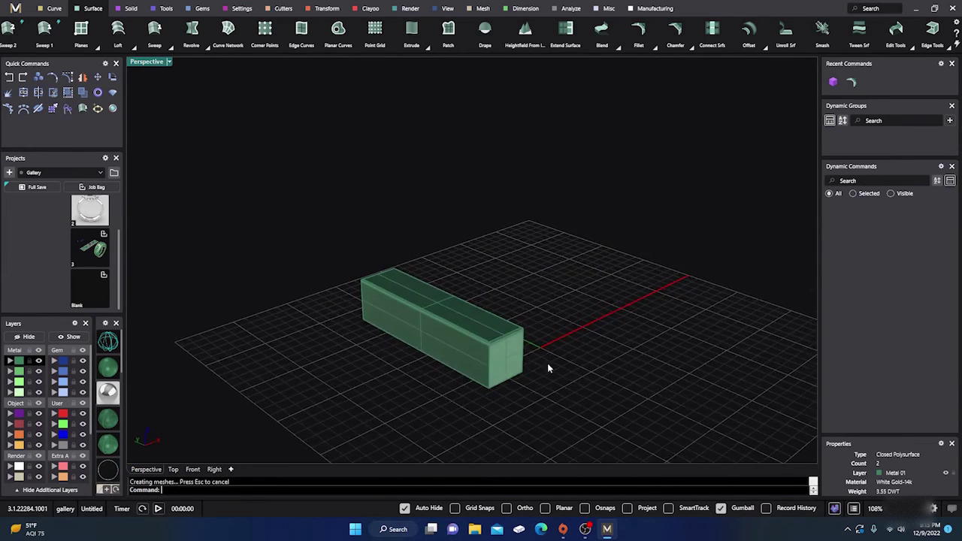
pyautogui.scroll(5, 491, 347)
pyautogui.scroll(6, 492, 351)
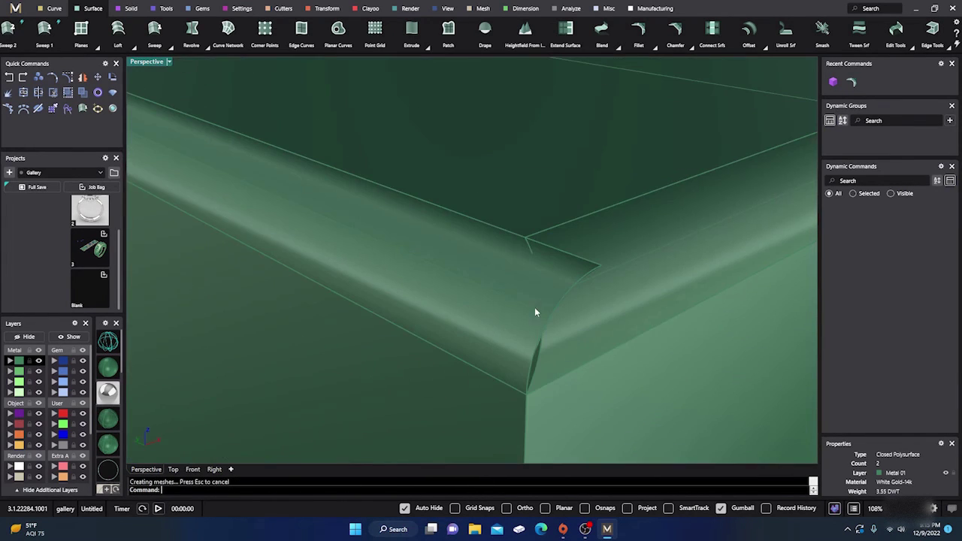
pyautogui.scroll(-6, 534, 307)
pyautogui.moveTo(522, 308); pyautogui.dragTo(341, 230, button='right')
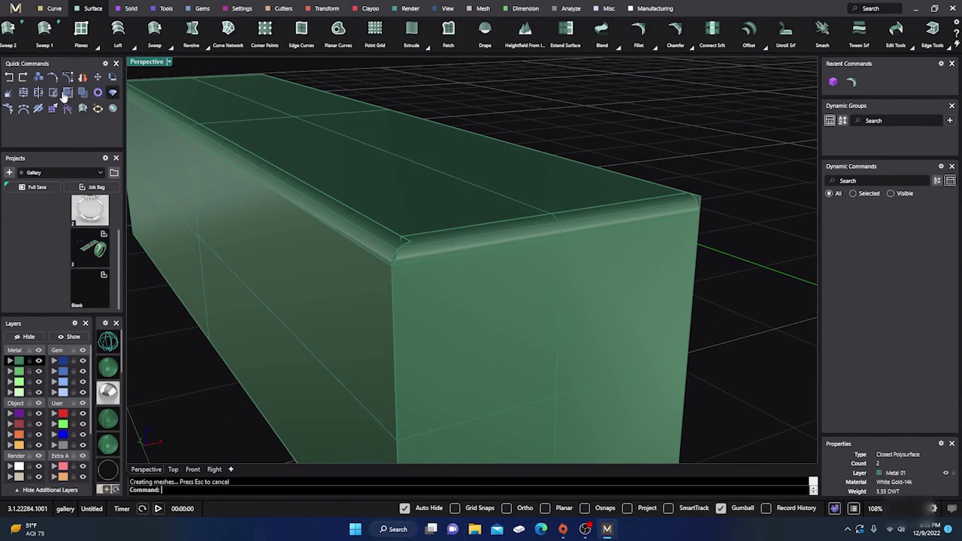
pyautogui.hotkey('ctrl', 'z')
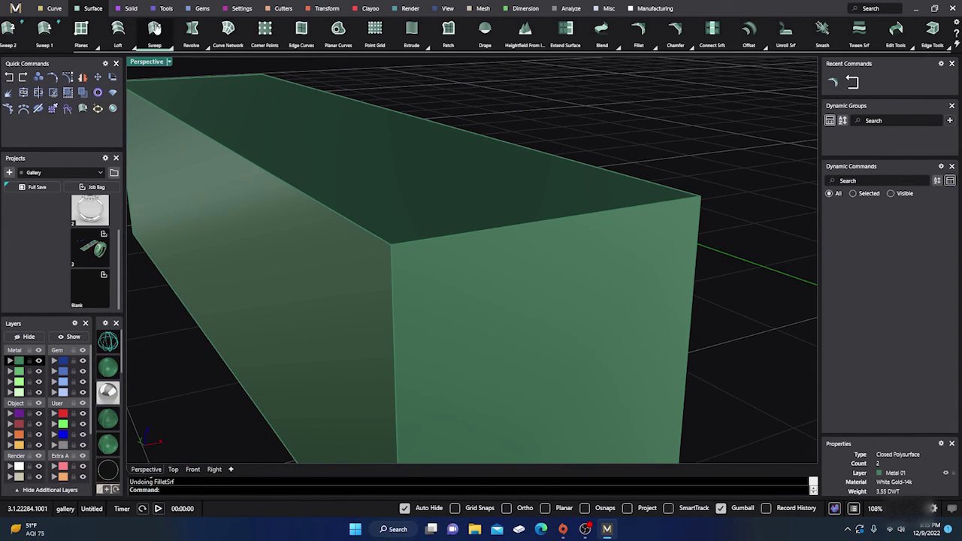
# Blend the box's front long upper edge and the adjoining short end edge with a radius of 1
pyautogui.click(131, 9)
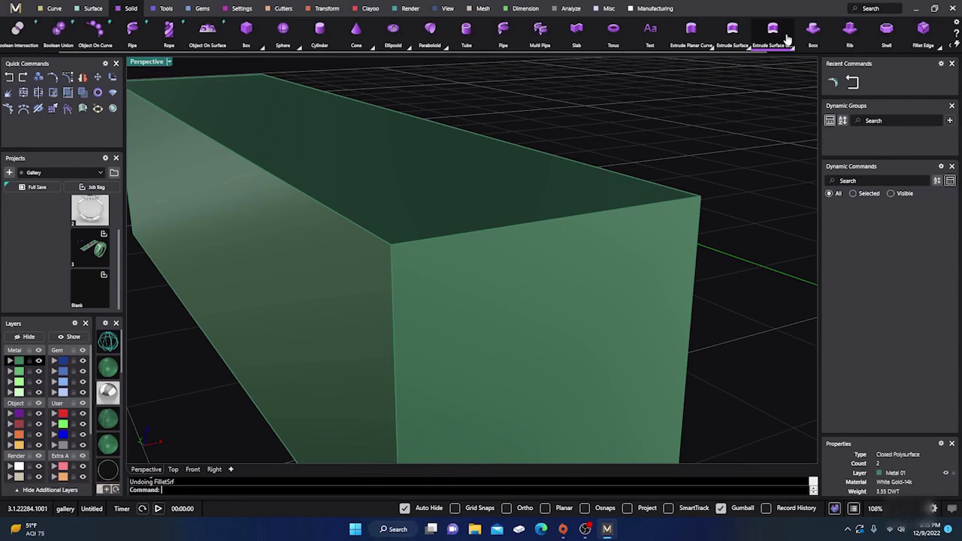
pyautogui.scroll(-2, 804, 33)
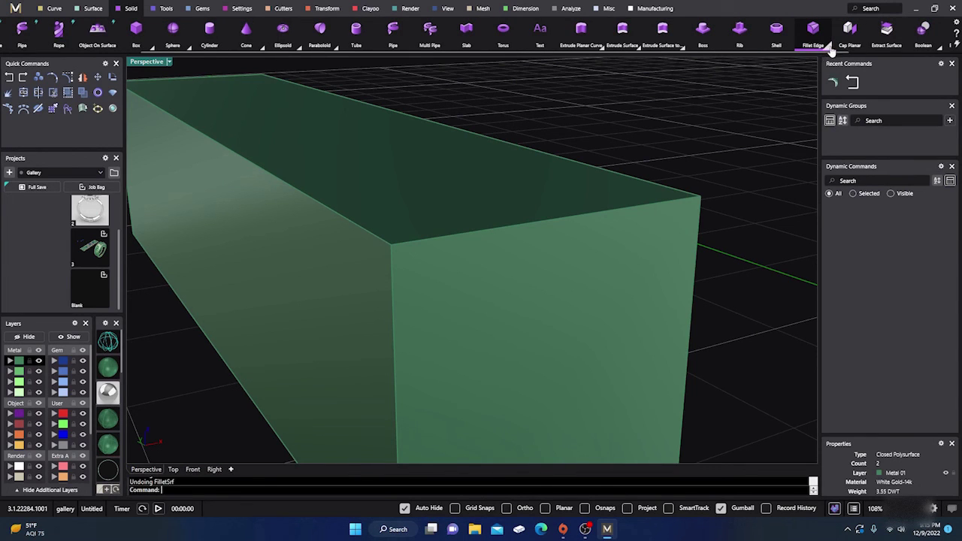
pyautogui.click(829, 48)
pyautogui.click(821, 68)
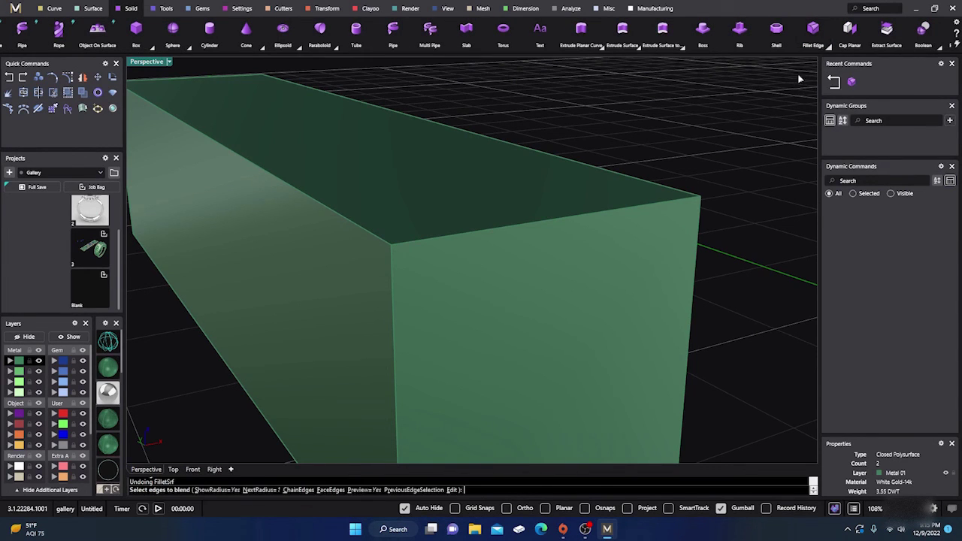
pyautogui.click(554, 223)
pyautogui.click(327, 213)
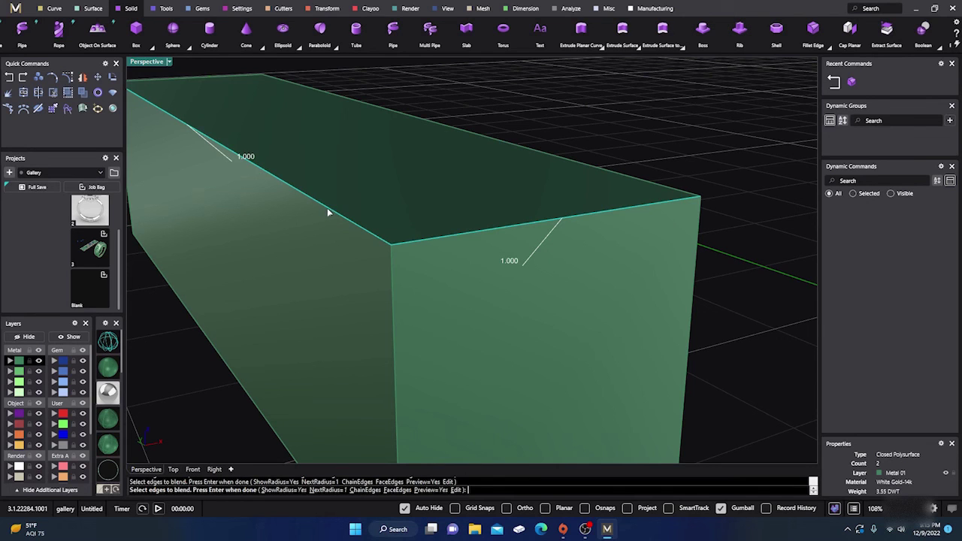
pyautogui.press('Return')
pyautogui.press('Return')
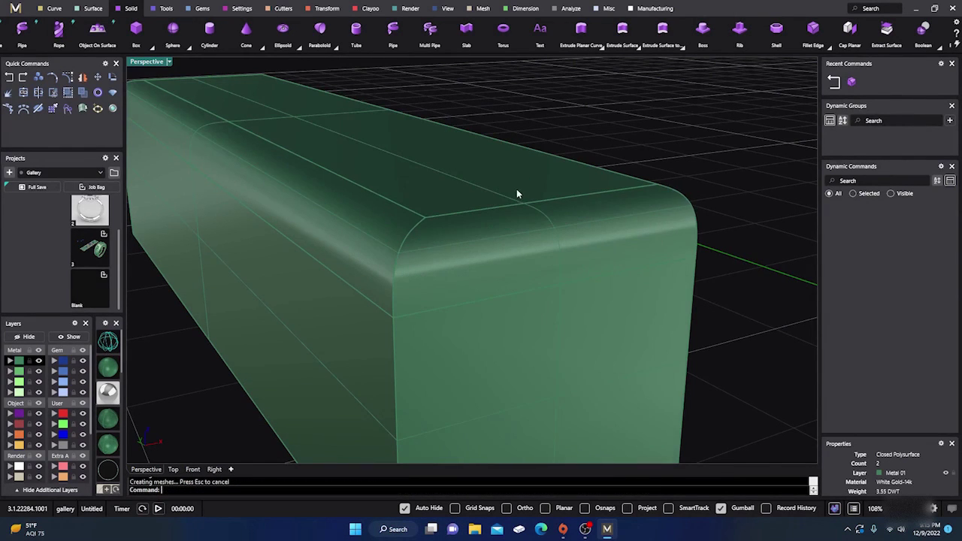
# Examine the blended edges and their shared corner on the box from several sides
pyautogui.scroll(-5, 439, 236)
pyautogui.moveTo(438, 236); pyautogui.dragTo(483, 243, button='right')
pyautogui.scroll(-3, 482, 243)
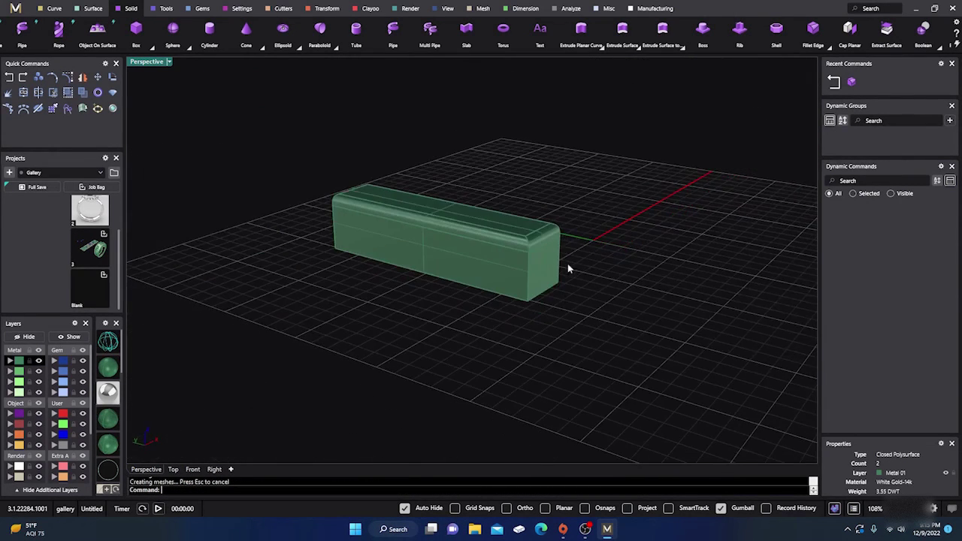
pyautogui.moveTo(567, 269); pyautogui.dragTo(419, 308, button='right')
pyautogui.scroll(3, 497, 234)
pyautogui.scroll(-2, 487, 267)
pyautogui.scroll(-3, 486, 267)
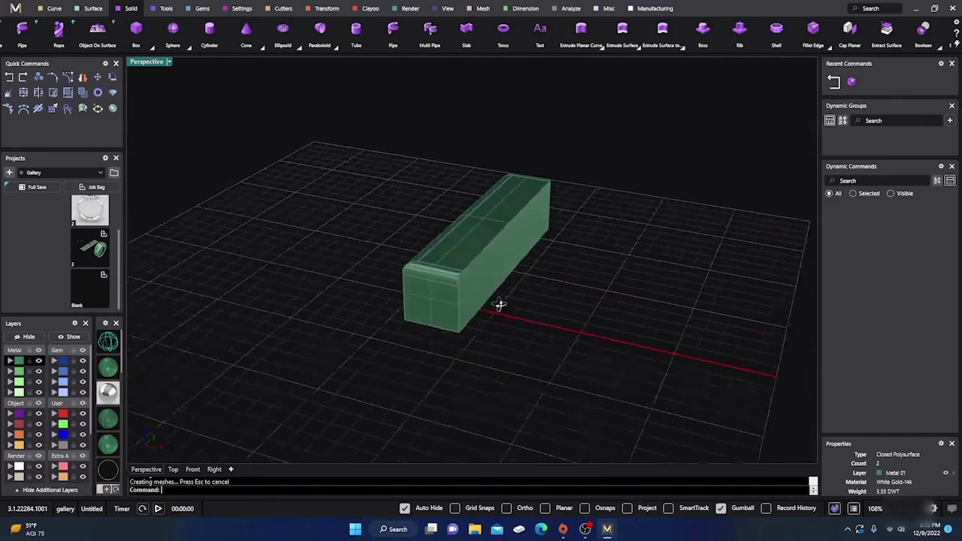
pyautogui.moveTo(498, 303); pyautogui.dragTo(590, 298, button='right')
pyautogui.scroll(2, 590, 297)
pyautogui.scroll(3, 550, 278)
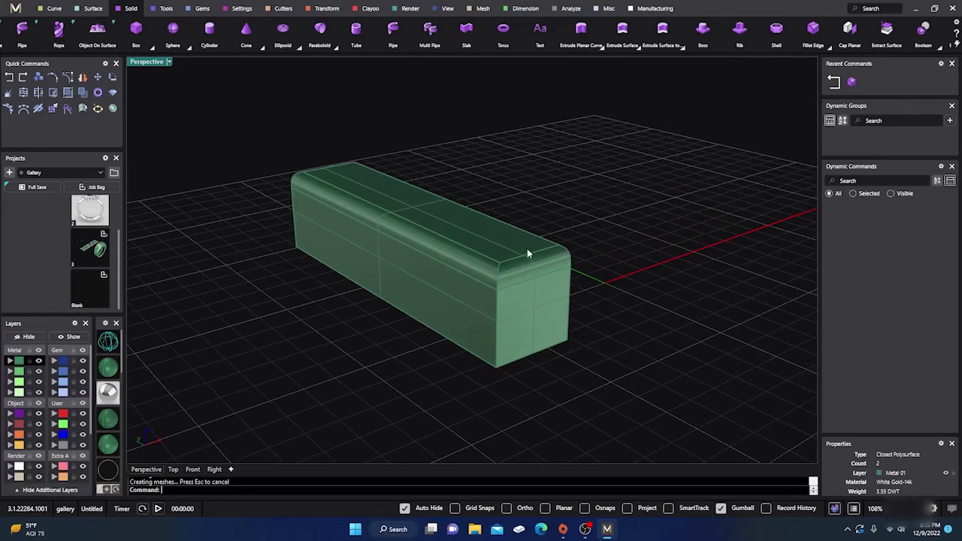
pyautogui.moveTo(501, 305); pyautogui.dragTo(496, 366, button='right')
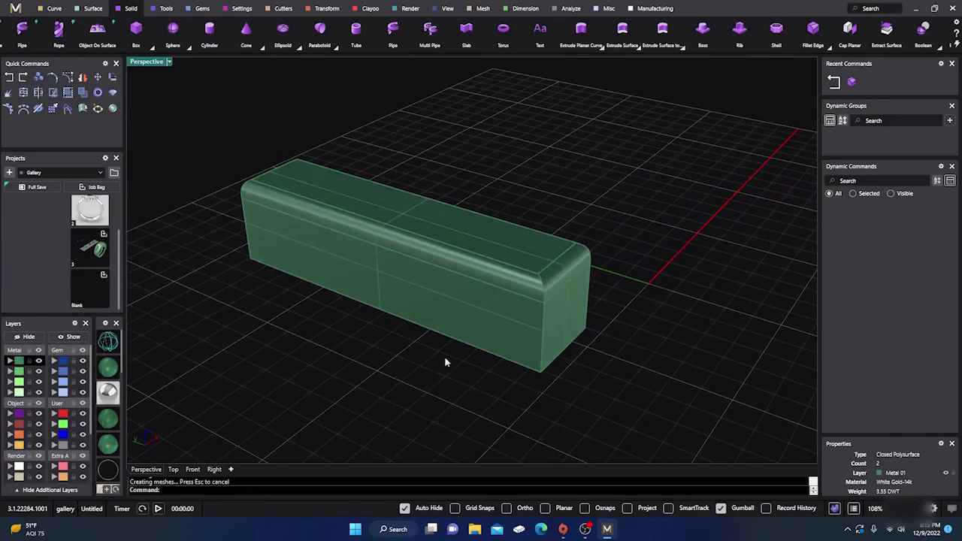